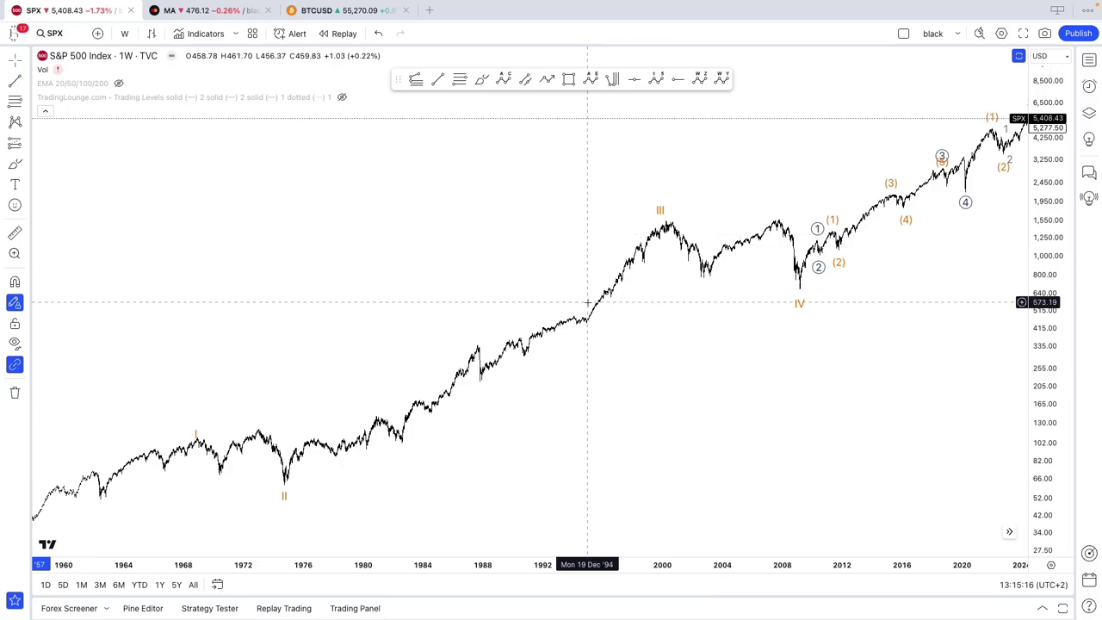
click(198, 441)
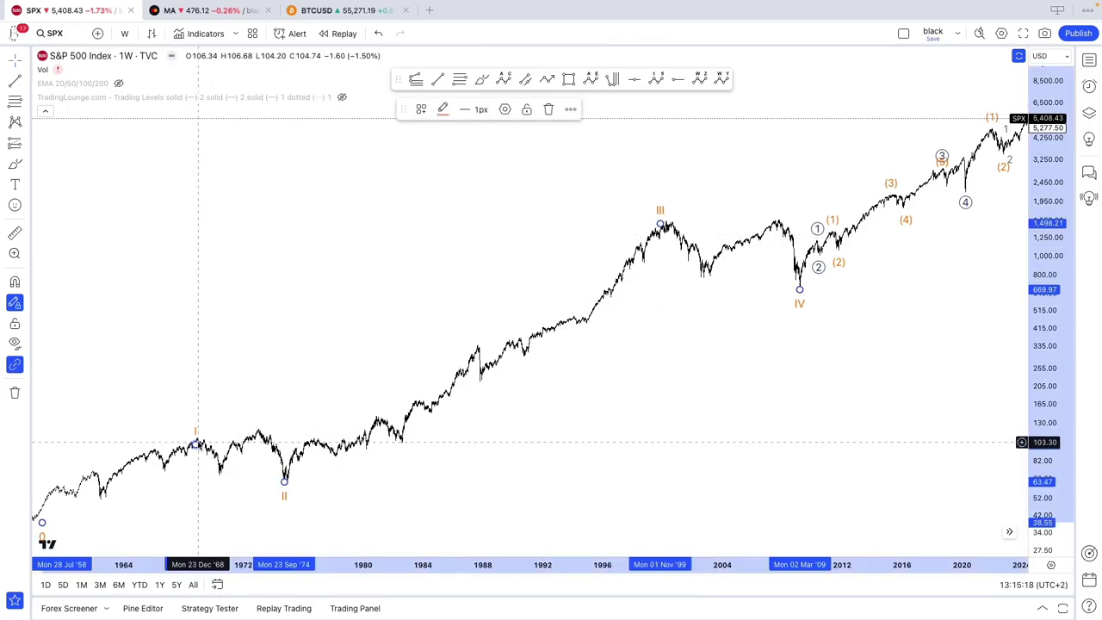
click(168, 427)
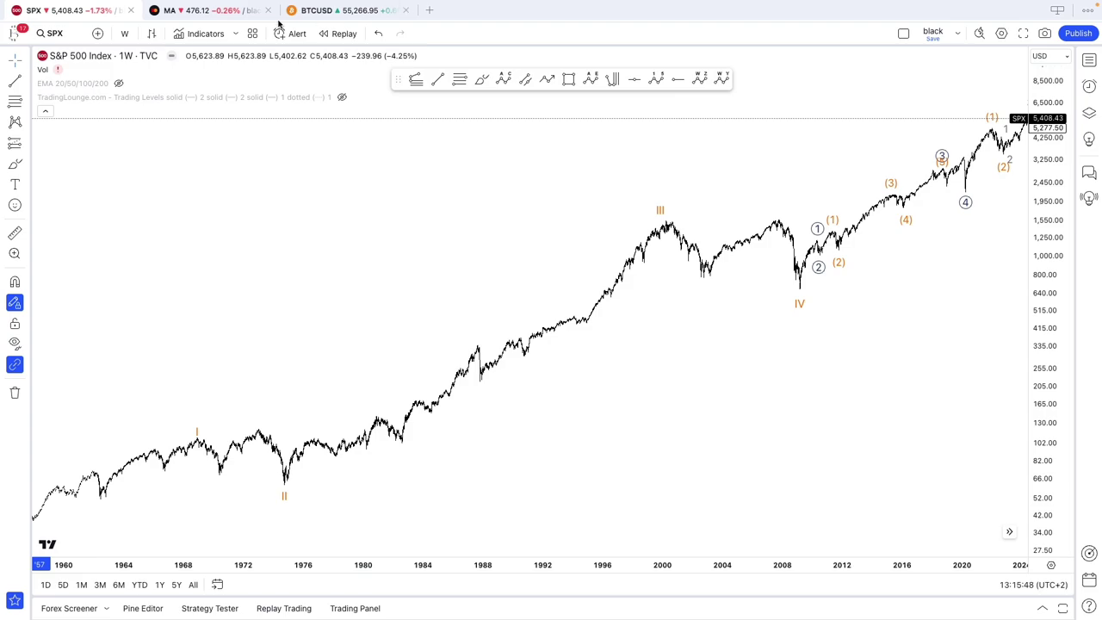
Load the NVDA symbol in the Mastercard chart and close the watchlist.
click(198, 10)
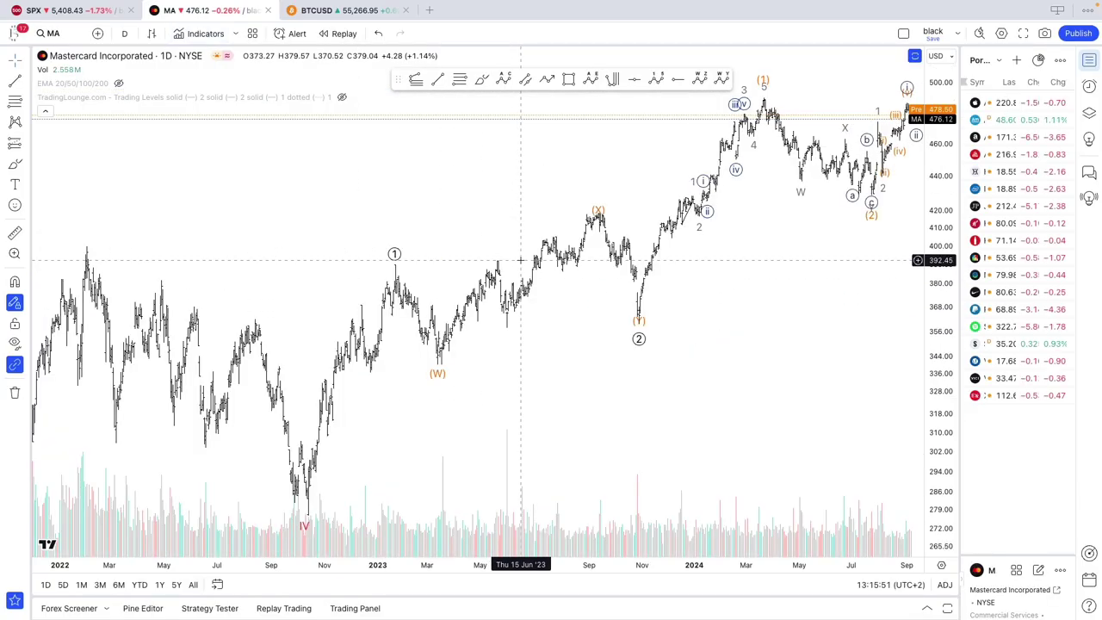
text(NVDA)
key(Return)
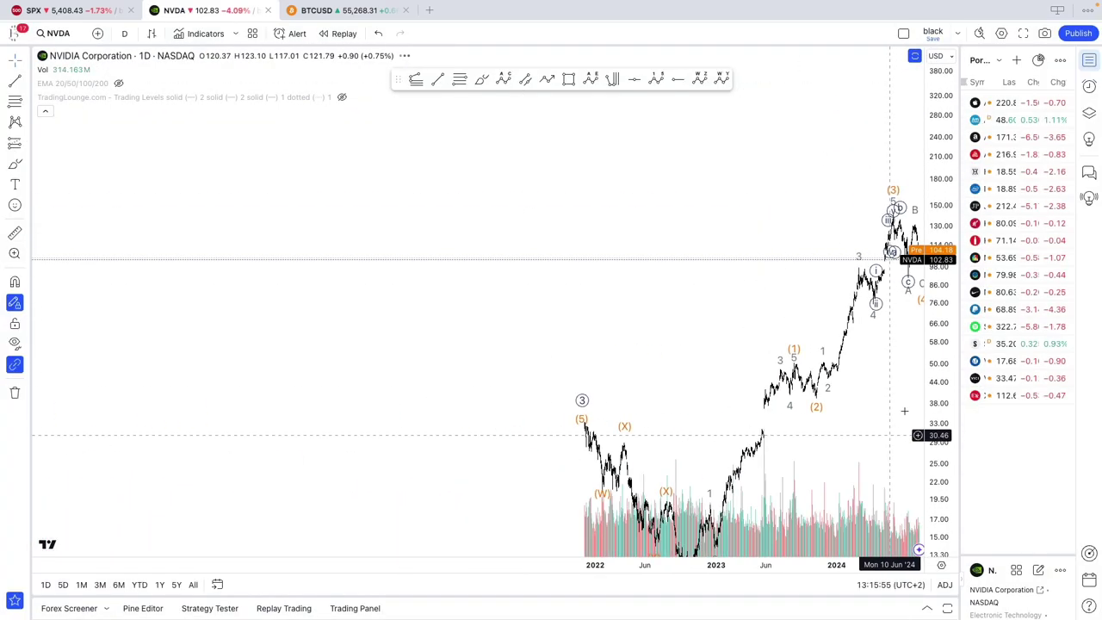
scroll(904, 411, down, 2)
click(1089, 60)
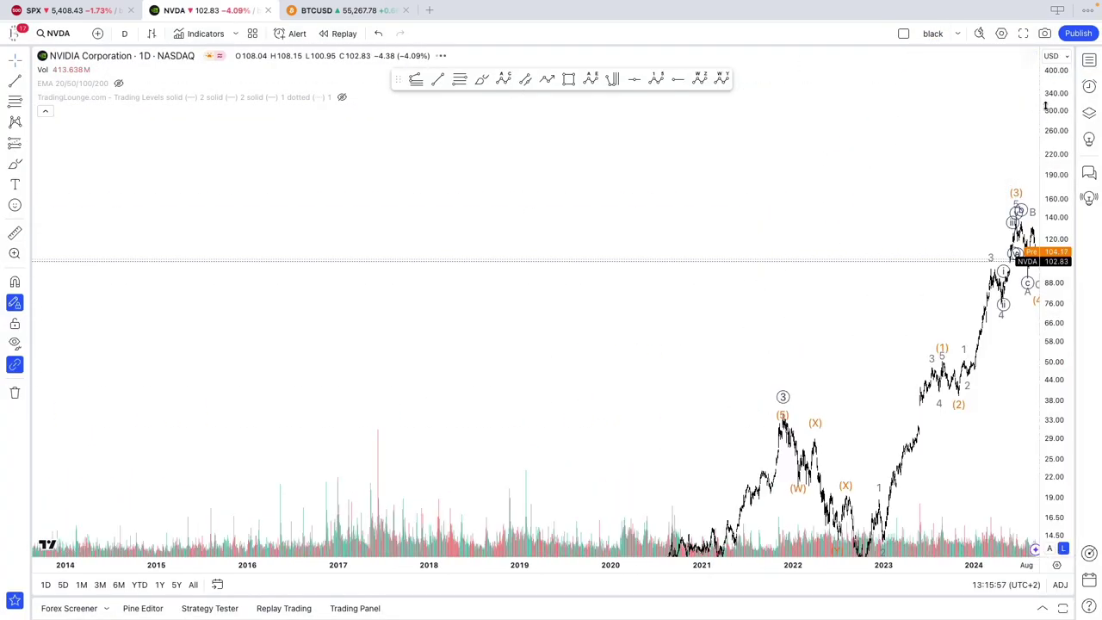
Hide the volume indicator and set the NVDA chart to the weekly timeframe, showing its full price history.
drag(1058, 117, 1053, 379)
click(58, 71)
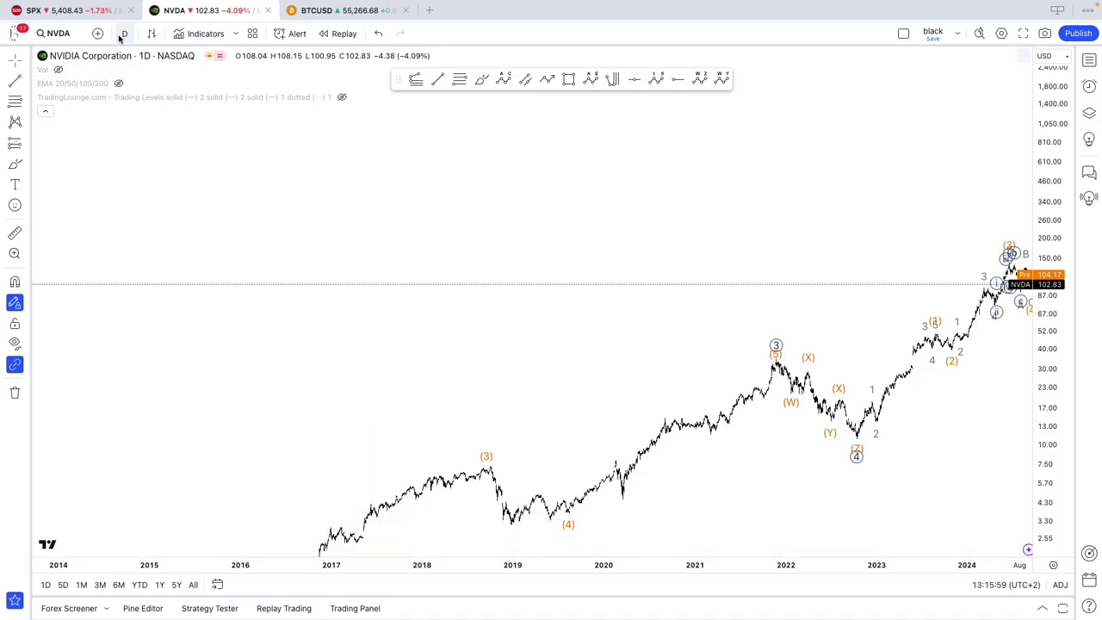
click(123, 33)
click(155, 491)
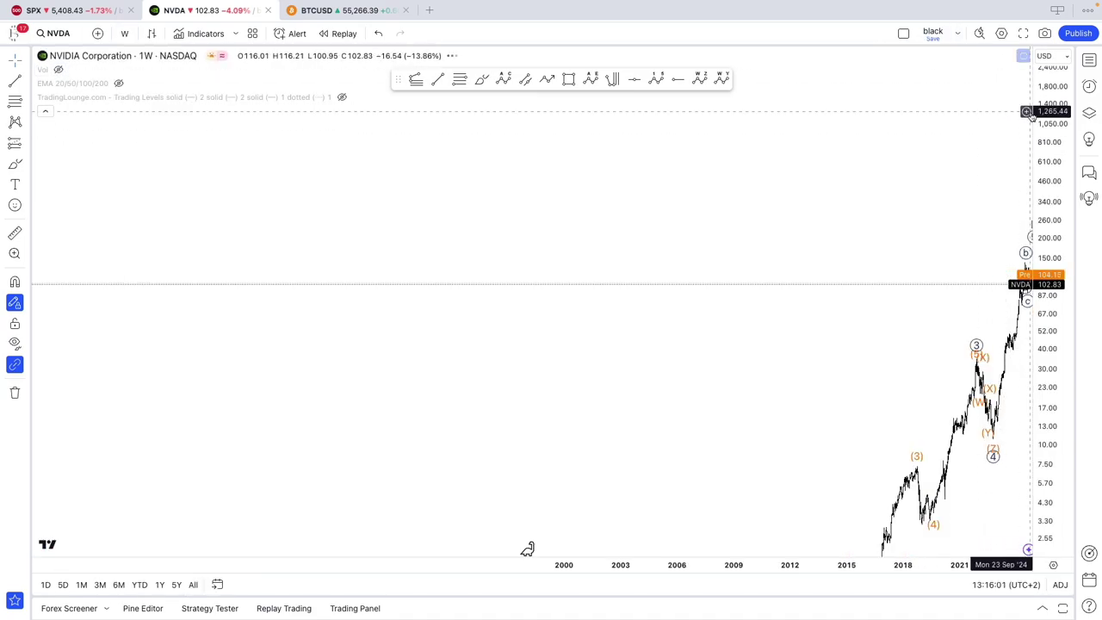
drag(1052, 121, 1052, 336)
drag(878, 233, 747, 127)
scroll(801, 338, up, 3)
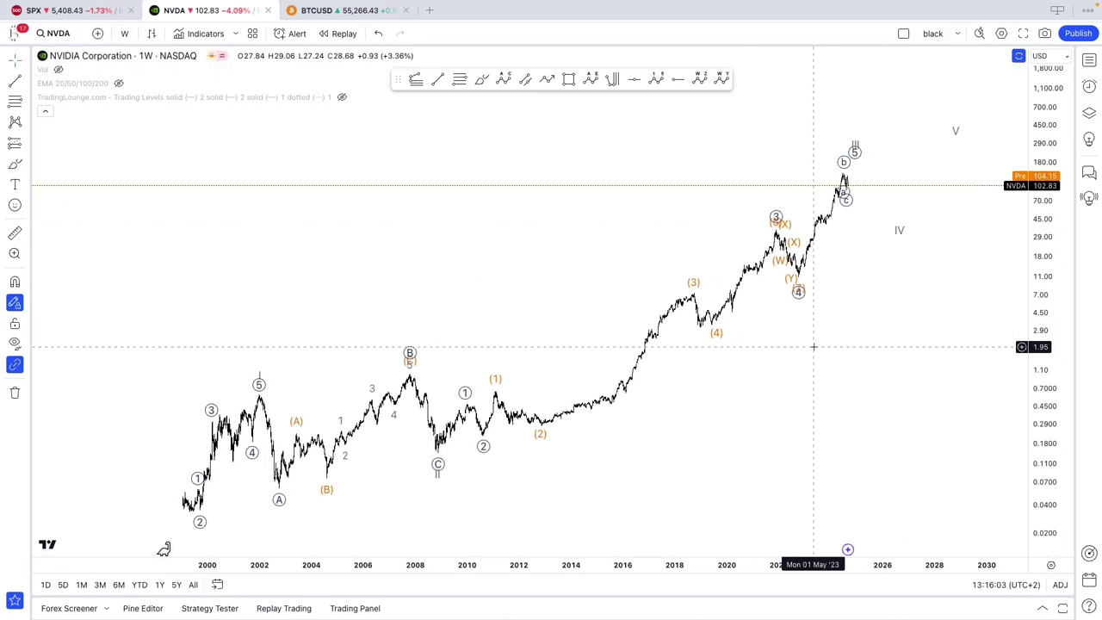
drag(814, 347, 831, 343)
scroll(830, 342, up, 2)
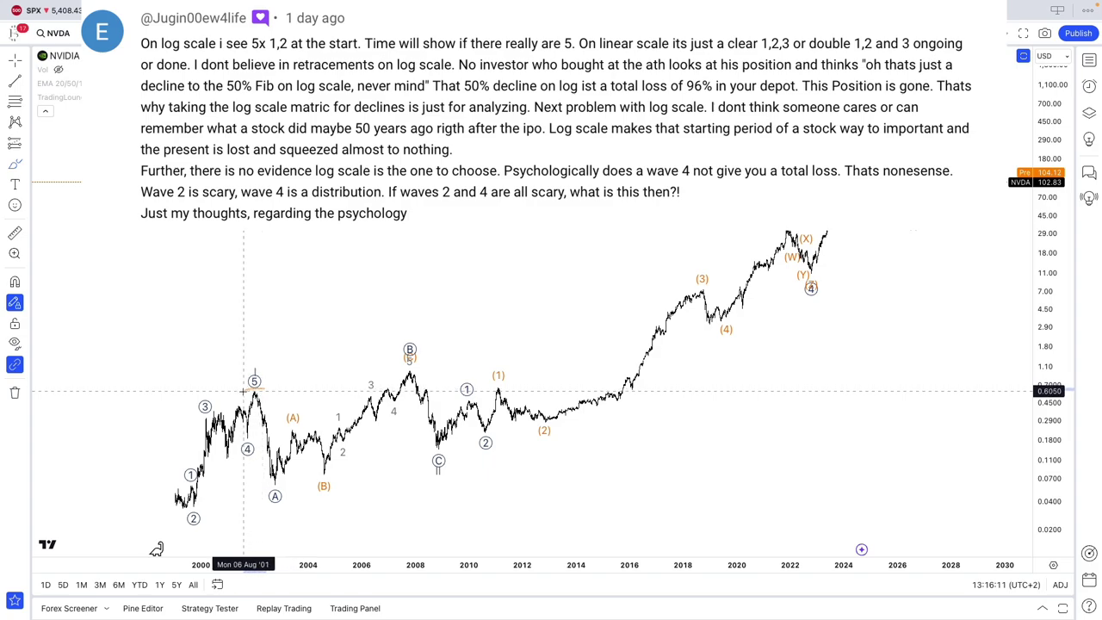
Brush a loop around the 2002–2008 correction and a long arrow running to about 2030, and undo the strokes.
mouse_move(244, 392)
mouse_down()
mouse_move(254, 439)
mouse_move(467, 426)
mouse_move(344, 398)
mouse_move(999, 394)
mouse_move(987, 405)
mouse_up()
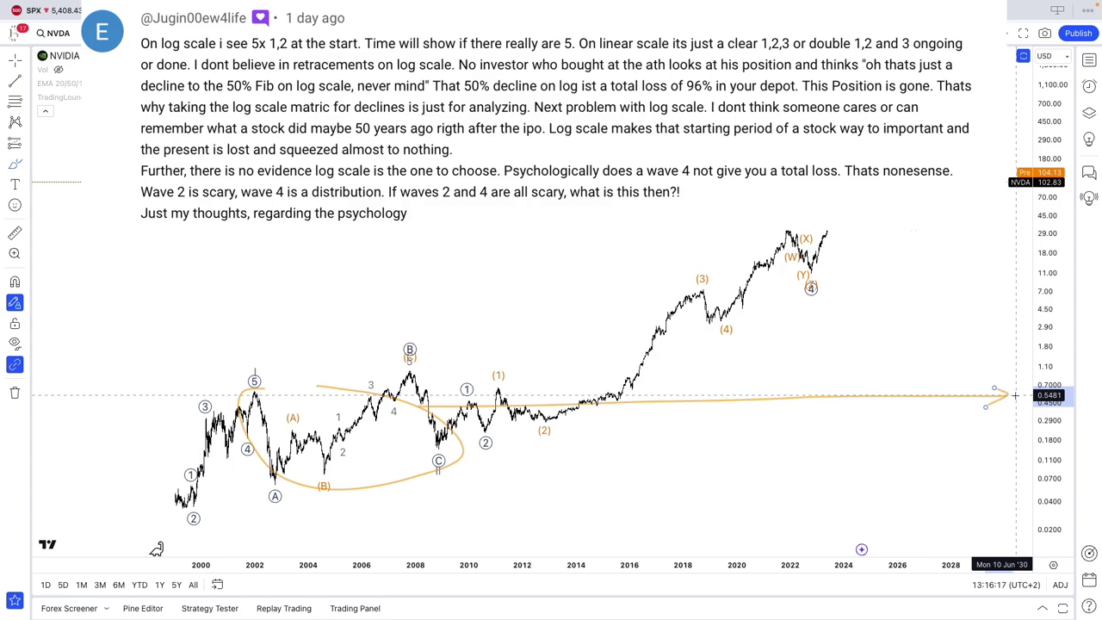
mouse_move(841, 165)
mouse_down()
mouse_move(948, 234)
mouse_move(882, 233)
mouse_up()
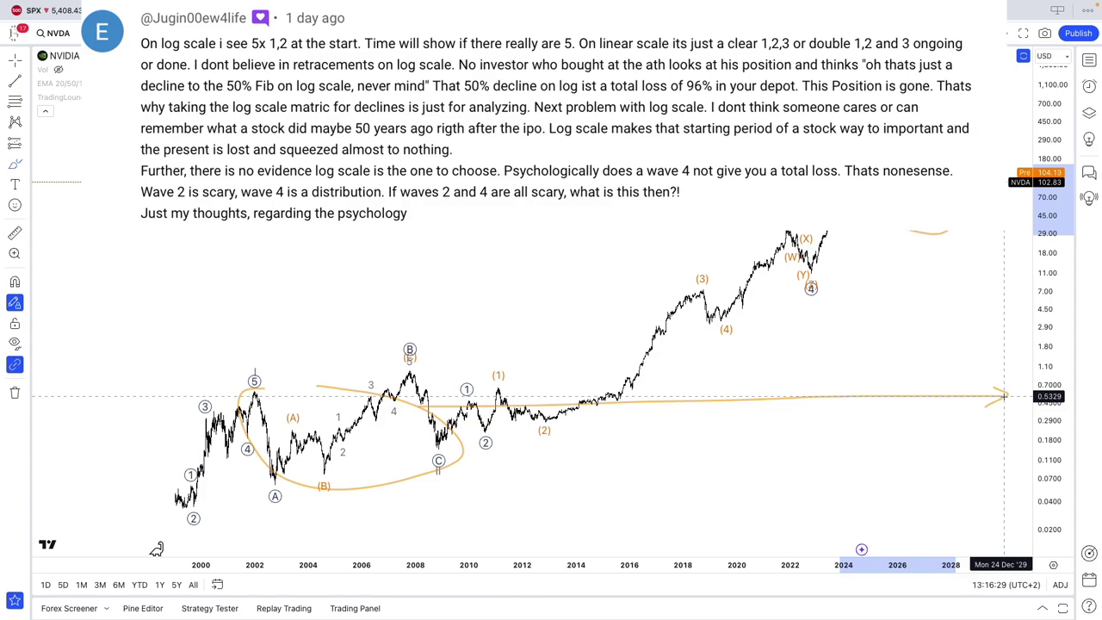
key(ctrl+z)
key(ctrl+z)
key(ctrl+z)
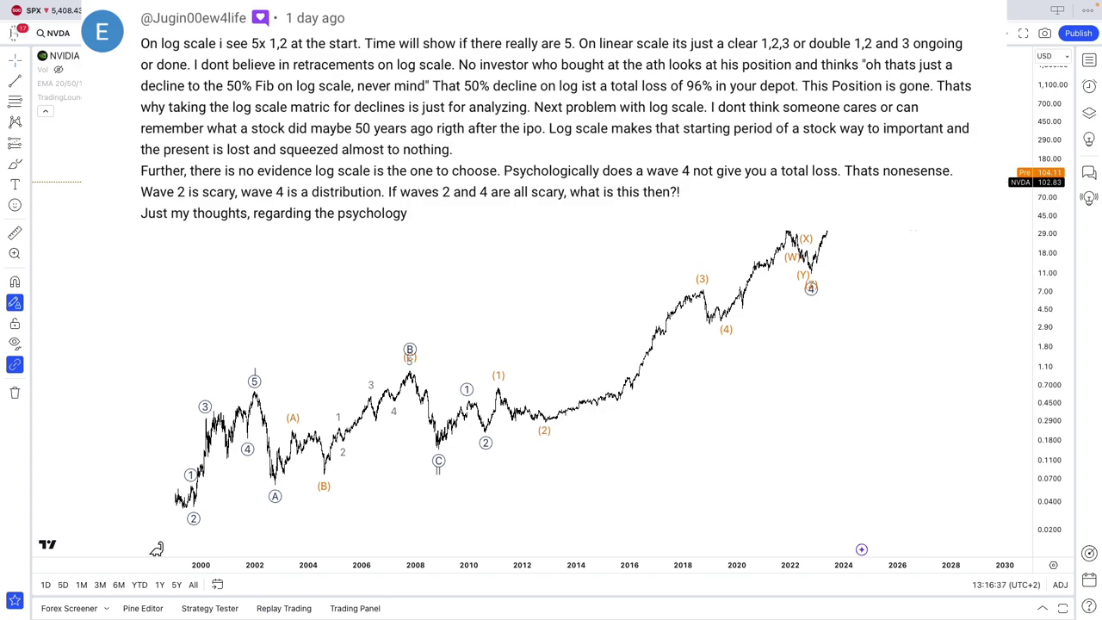
Switch the NVDA price scale from logarithmic to linear and fit the full price history.
click(1064, 549)
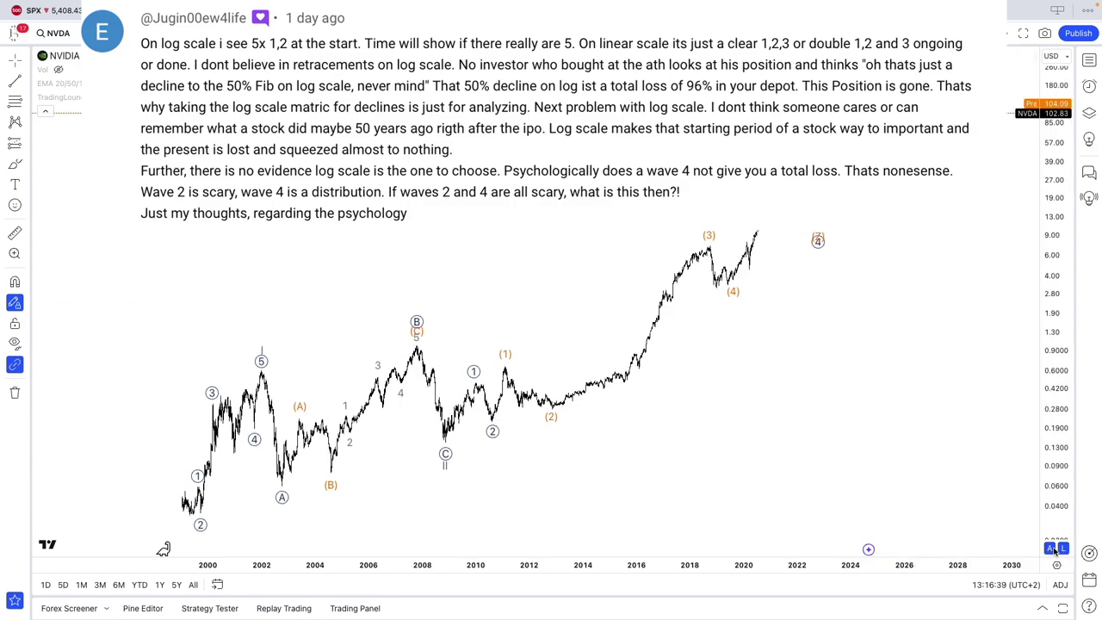
click(1063, 550)
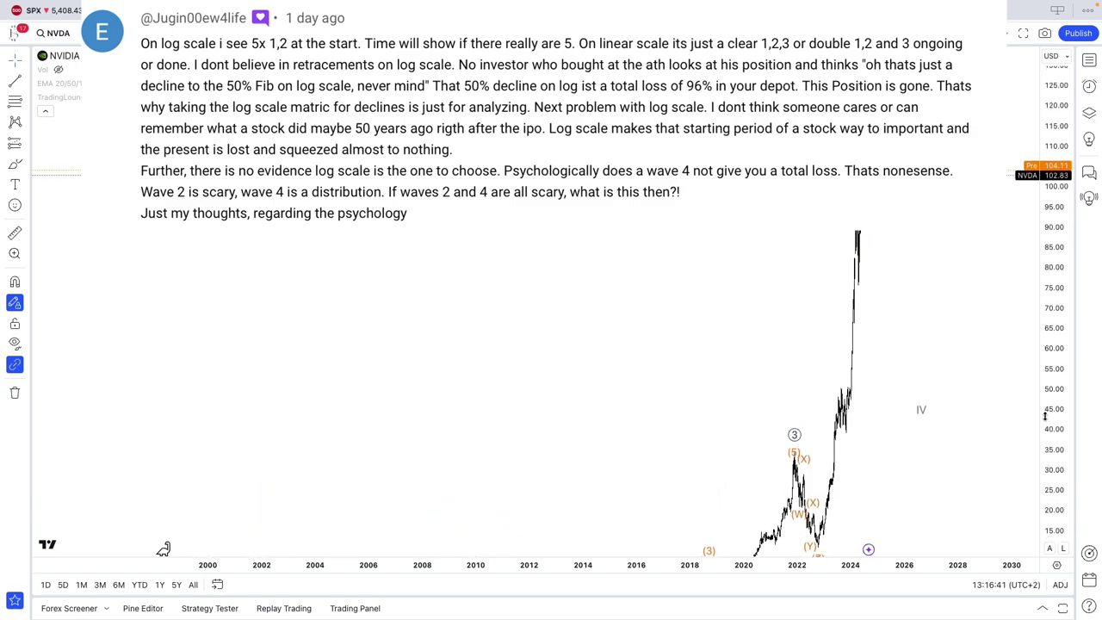
scroll(1040, 492, down, 1)
scroll(985, 489, up, 1)
scroll(982, 489, down, 2)
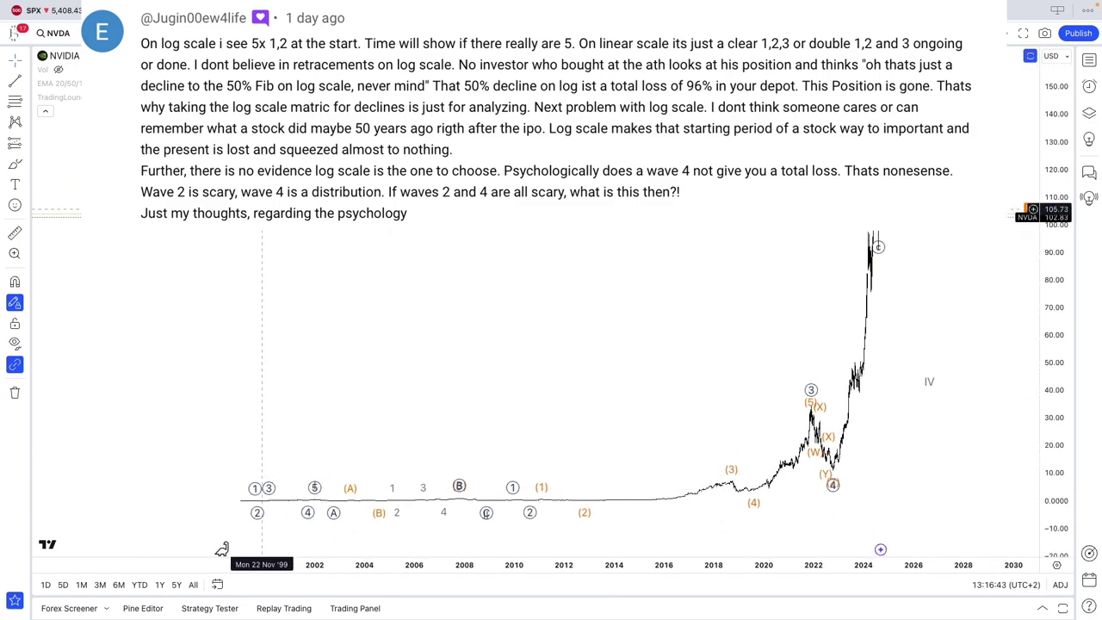
Brush loops around the flat price history from about 2000 to 2016, and delete them.
click(15, 164)
mouse_move(308, 480)
mouse_down()
mouse_move(258, 516)
mouse_move(656, 504)
mouse_move(525, 480)
mouse_move(259, 486)
mouse_move(460, 484)
mouse_up()
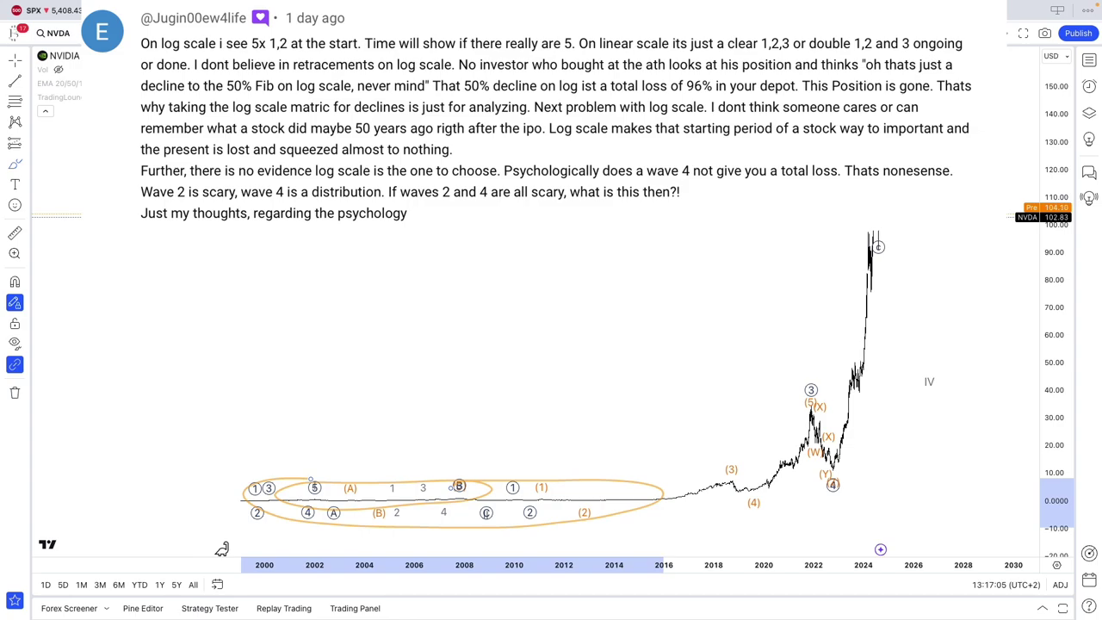
key(Delete)
Examine the recent rise on the linear scale and switch the price scale back to logarithmic.
scroll(766, 298, up, 5)
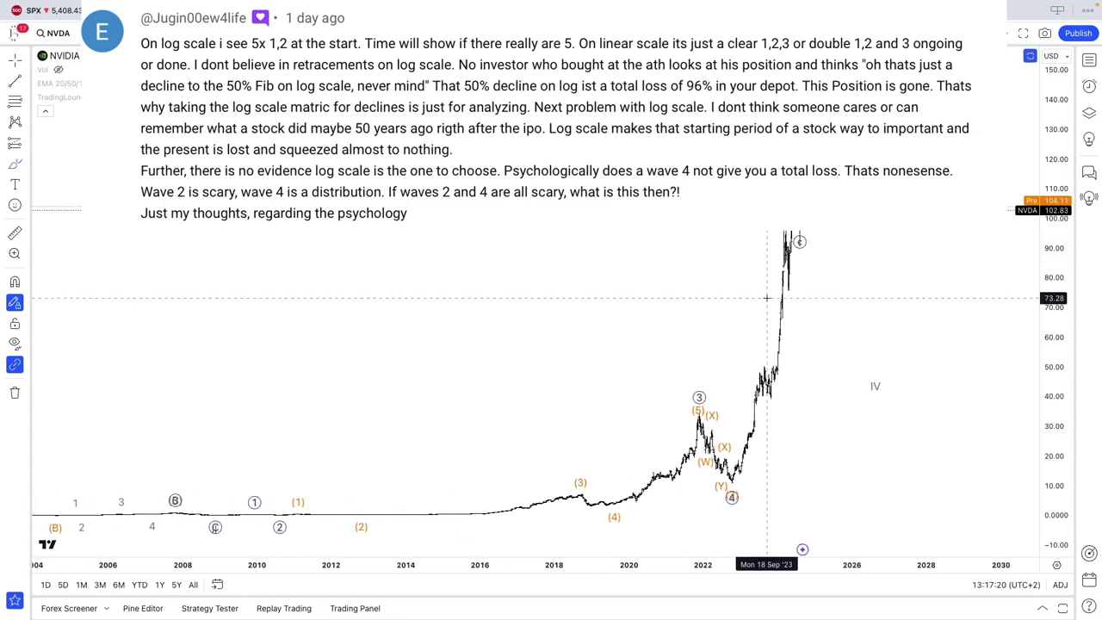
scroll(769, 298, up, 2)
drag(1061, 298, 1044, 407)
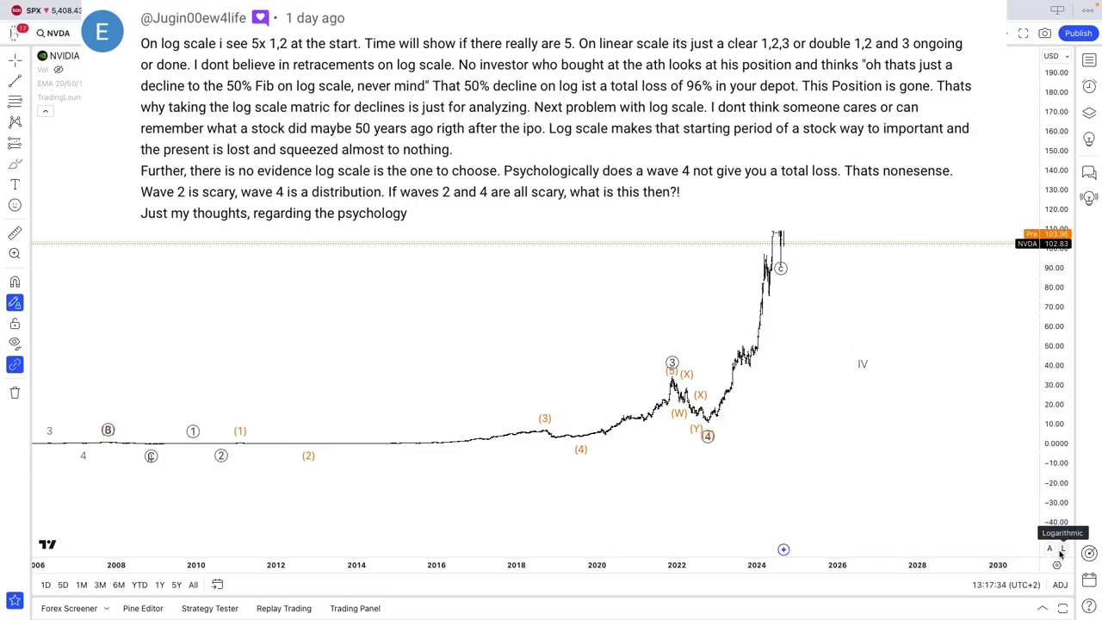
click(1062, 552)
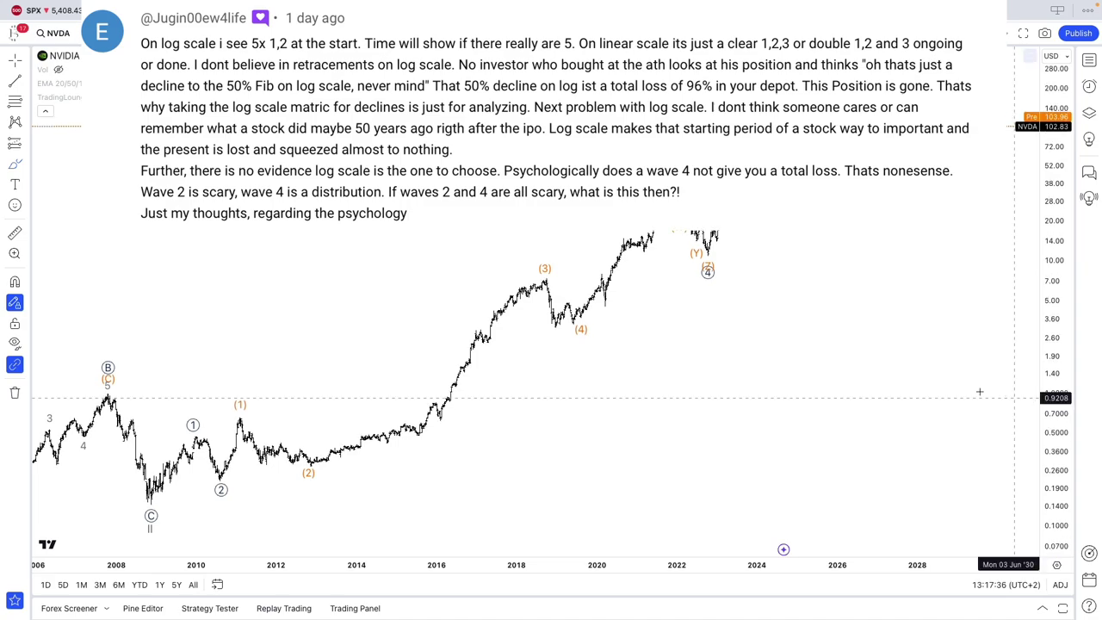
drag(268, 231, 301, 226)
drag(1043, 349, 1043, 368)
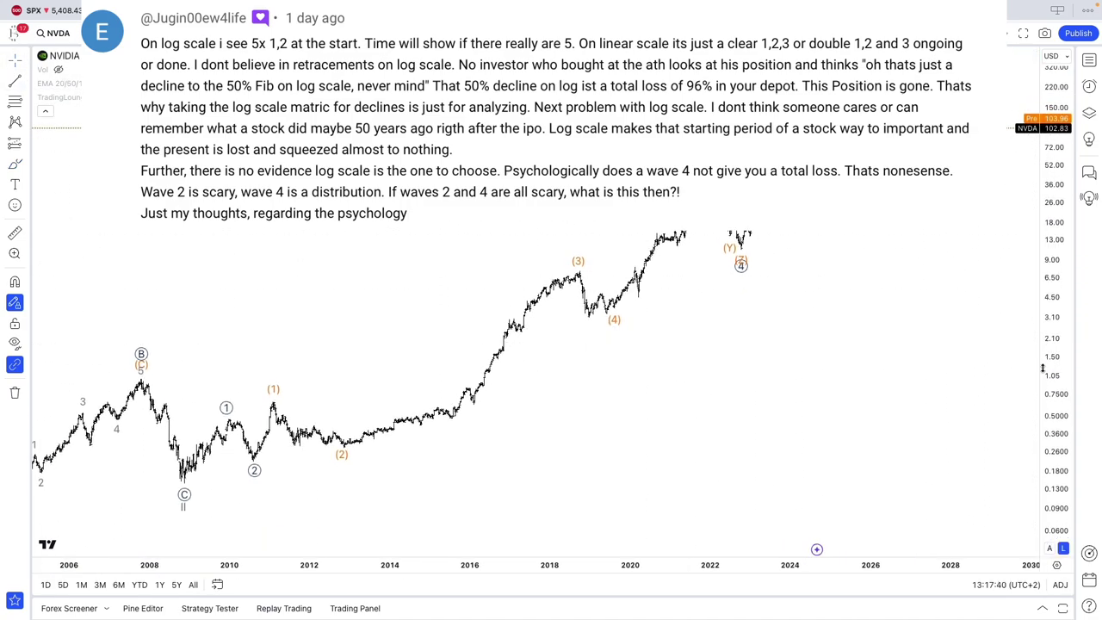
scroll(958, 397, down, 4)
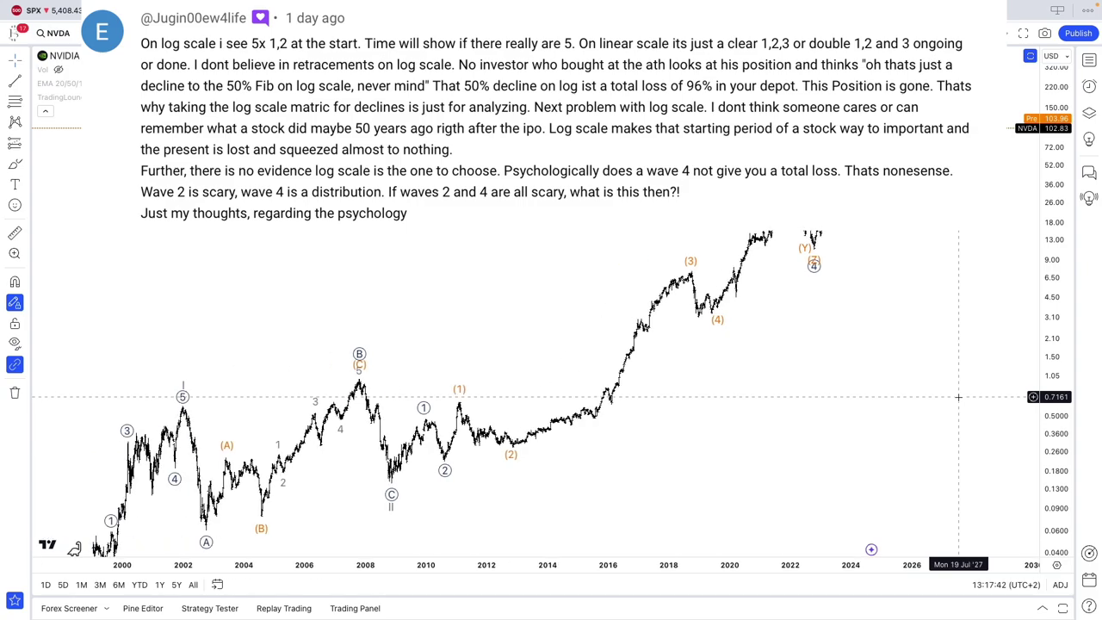
scroll(959, 397, up, 5)
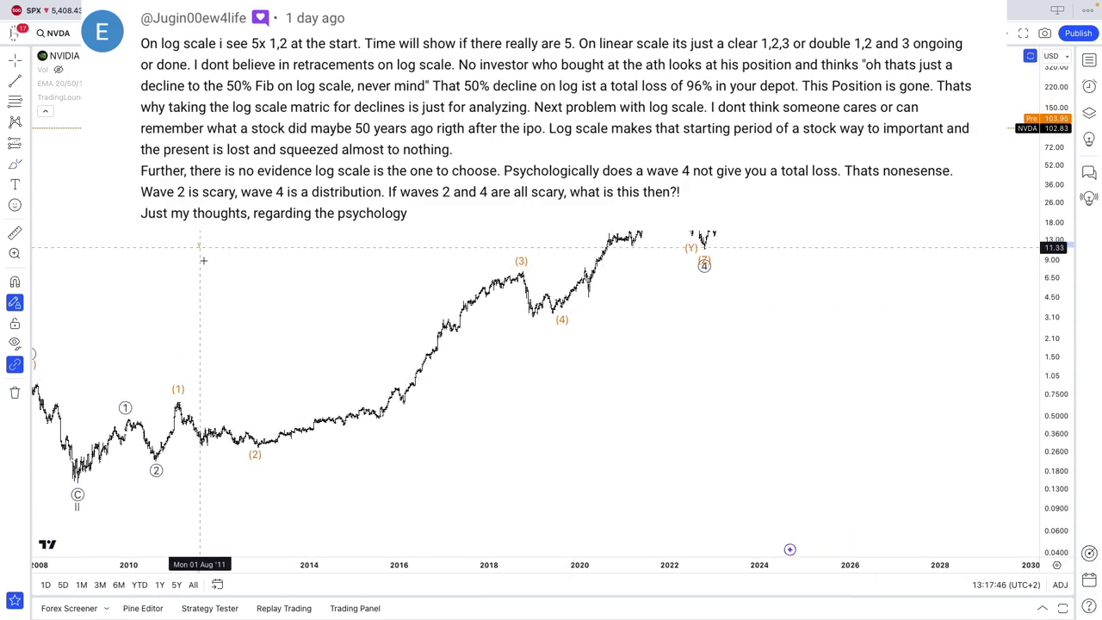
Brush a circled sharp decline above the 2011–2014 prices, followed by a rally into a circled shallow sideways correction.
mouse_move(199, 245)
mouse_down()
mouse_move(251, 312)
mouse_move(204, 313)
mouse_move(228, 220)
mouse_up()
mouse_move(259, 297)
mouse_down()
mouse_move(321, 163)
mouse_move(447, 186)
mouse_move(479, 217)
mouse_up()
mouse_move(443, 167)
mouse_down()
mouse_move(342, 180)
mouse_move(409, 165)
mouse_up()
Brush a rise into a sideways correction below the 2018–2021 prices, a rally, a sharp pullback and another rise, circling both corrections.
mouse_move(490, 373)
mouse_down()
mouse_move(522, 403)
mouse_move(577, 400)
mouse_move(634, 446)
mouse_move(688, 274)
mouse_move(733, 315)
mouse_move(789, 223)
mouse_up()
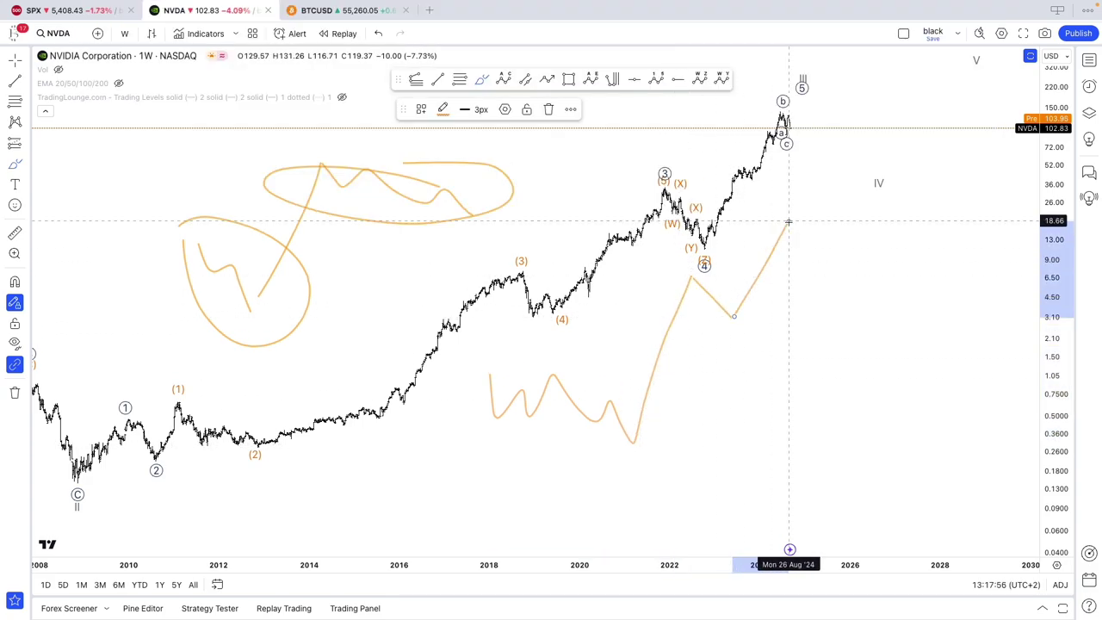
mouse_move(695, 264)
mouse_down()
mouse_move(743, 293)
mouse_move(695, 271)
mouse_up()
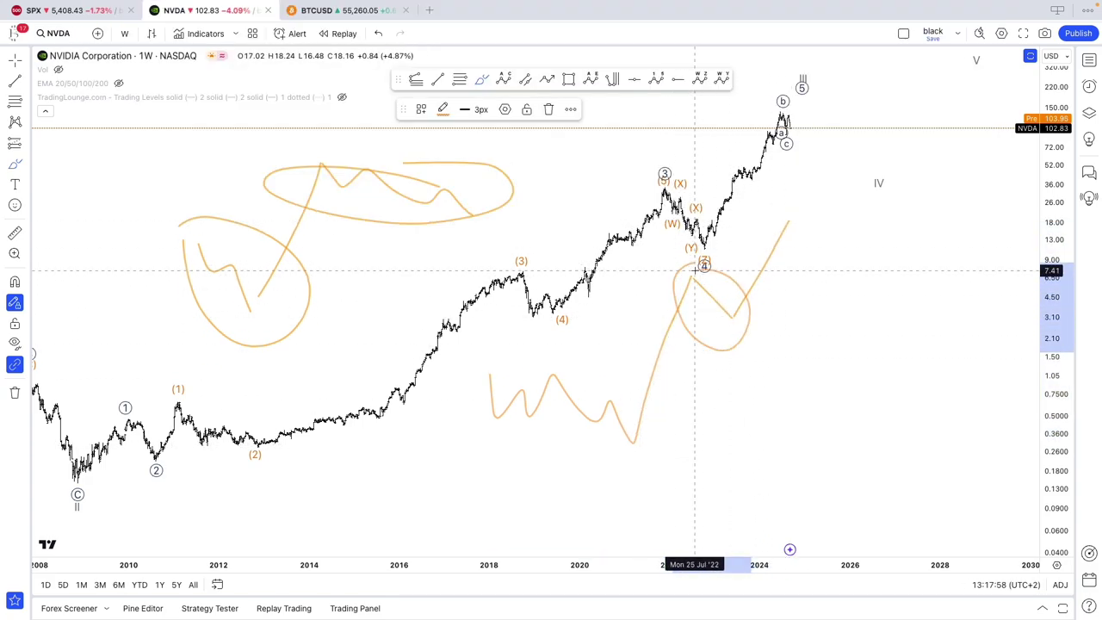
mouse_move(594, 385)
mouse_down()
mouse_move(499, 373)
mouse_move(637, 453)
mouse_move(478, 372)
mouse_up()
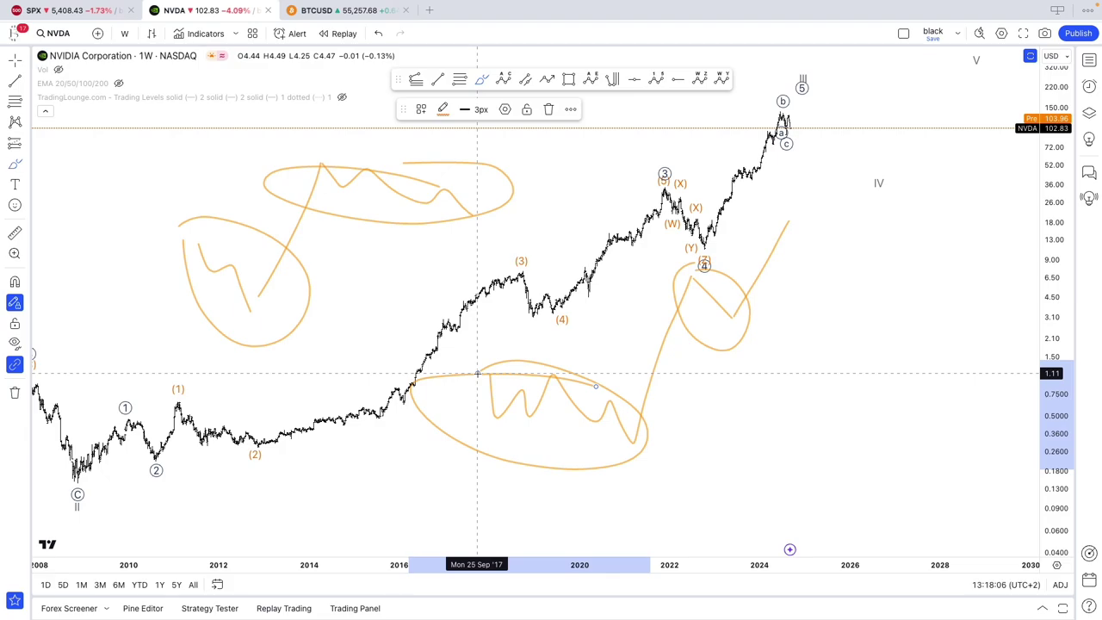
drag(428, 508, 495, 418)
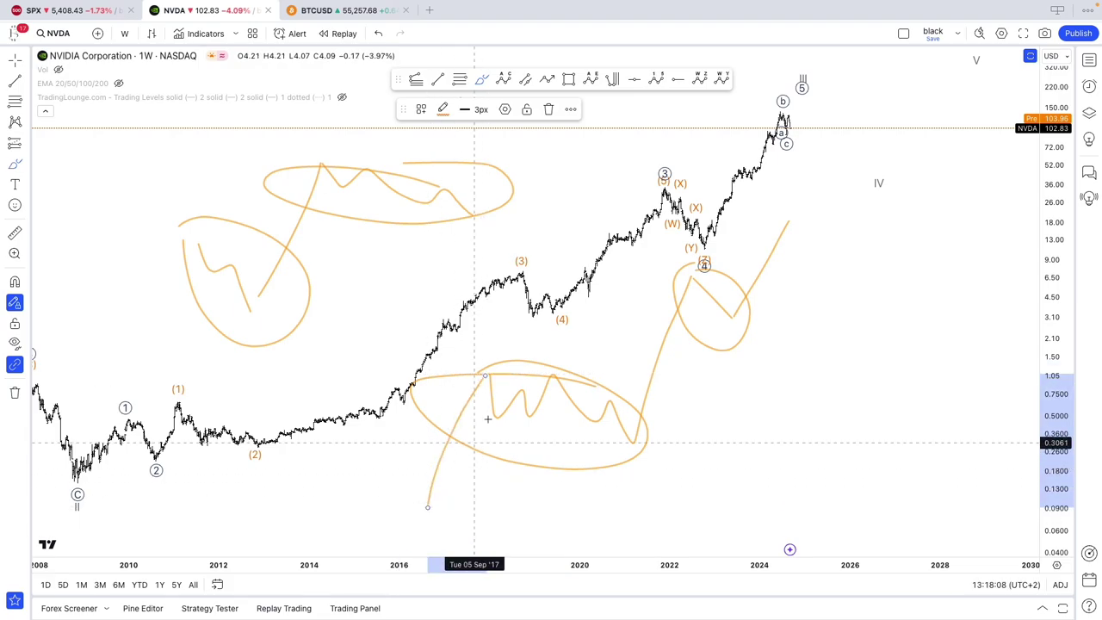
Undo all freehand correction sketches on the NVDA chart.
key(ctrl+z)
key(ctrl+z)
key(ctrl+z)
key(ctrl+z)
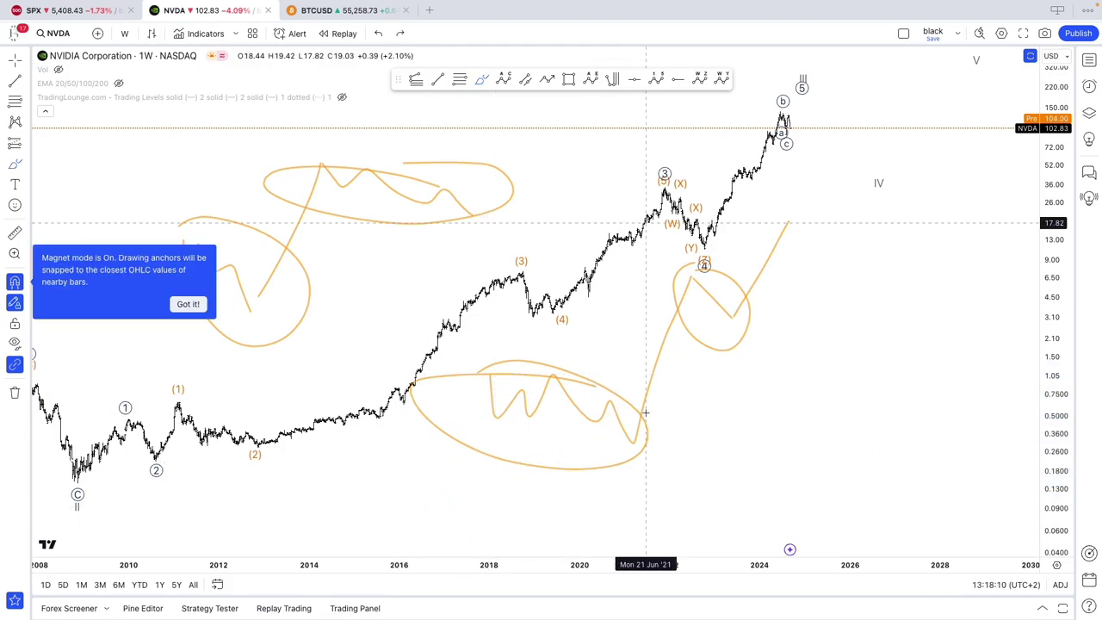
key(ctrl+z)
key(ctrl+z)
key(ctrl+z)
key(ctrl+z)
key(ctrl+z)
key(ctrl+z)
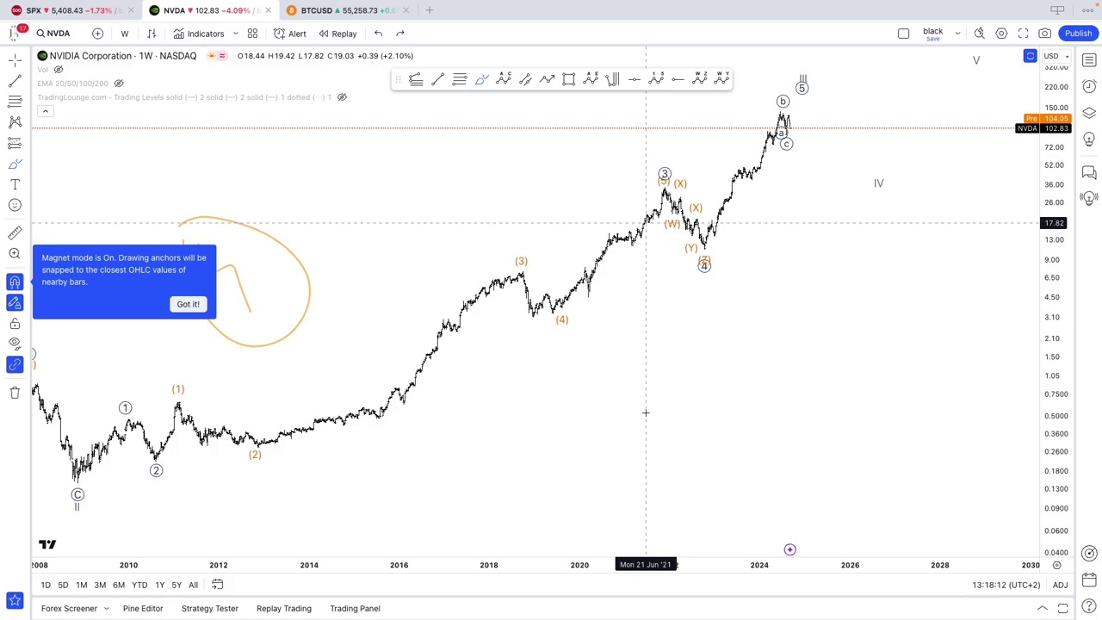
key(ctrl+z)
key(ctrl+z)
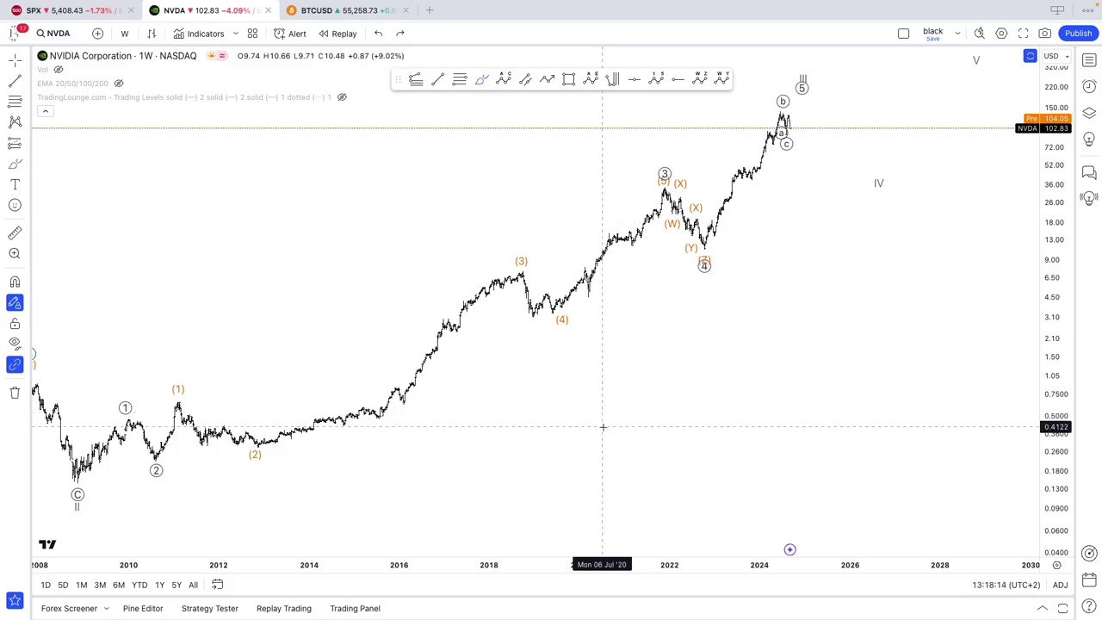
scroll(603, 427, down, 1)
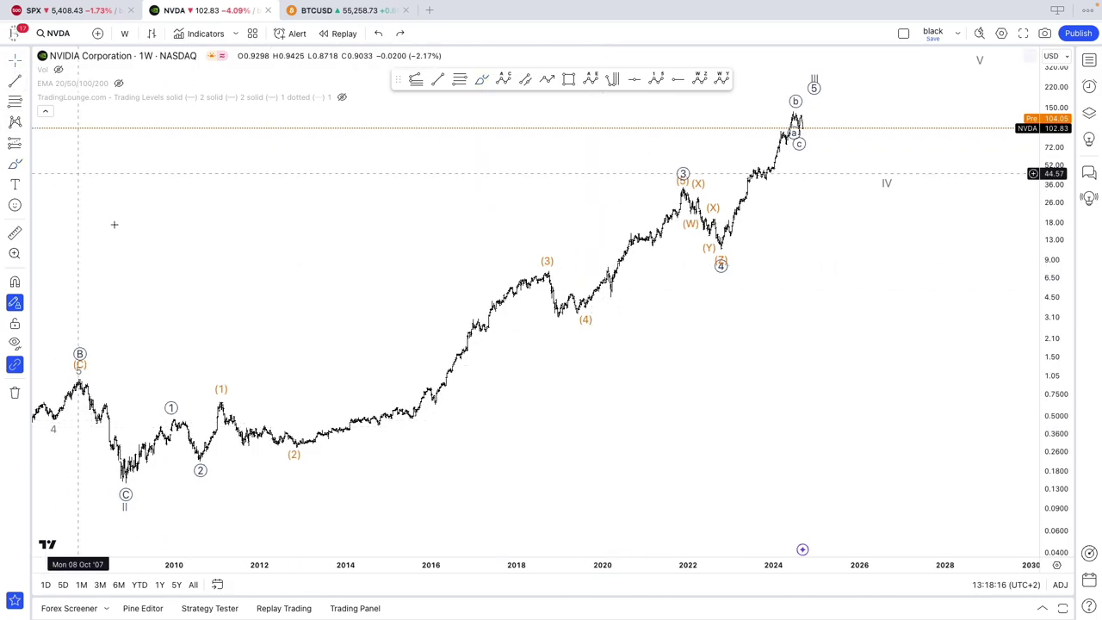
right_click(142, 266)
click(118, 248)
scroll(118, 258, down, 1)
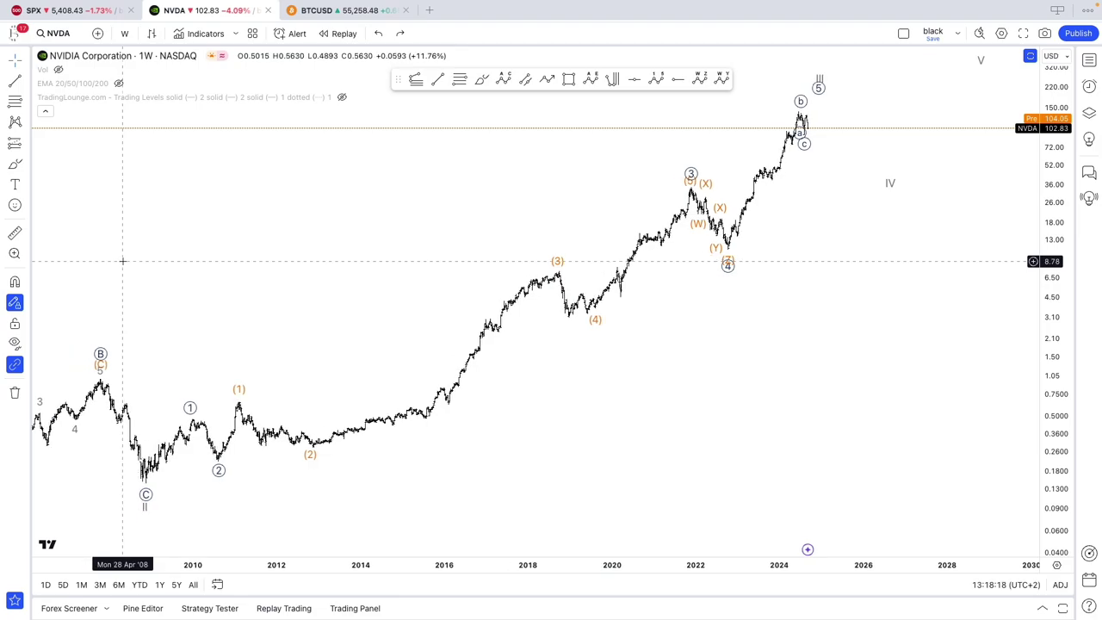
drag(1042, 349, 1041, 362)
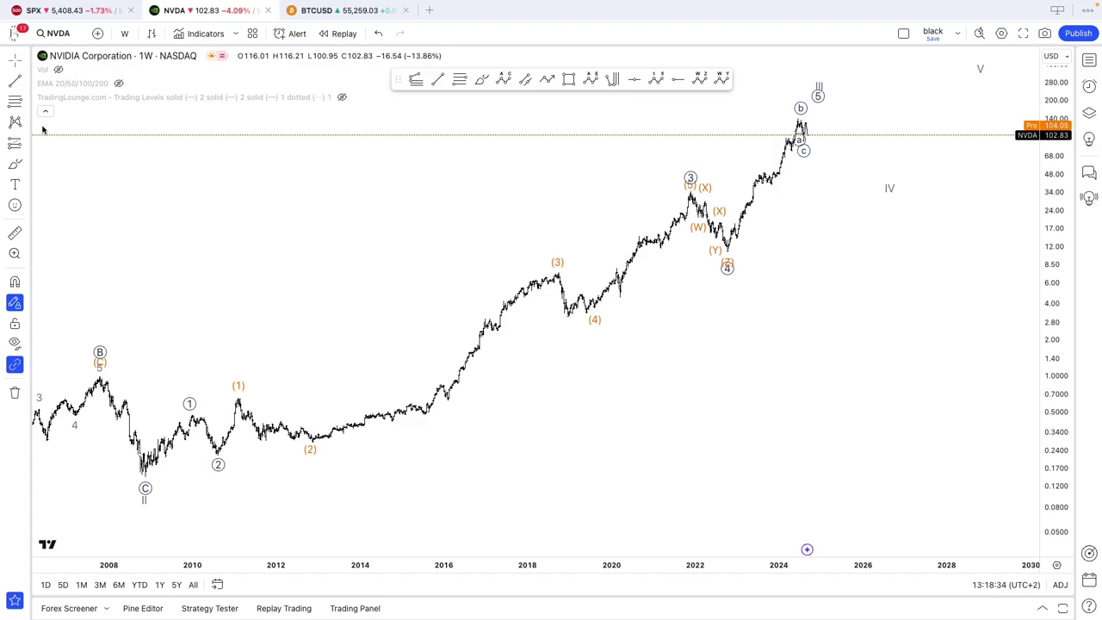
click(25, 104)
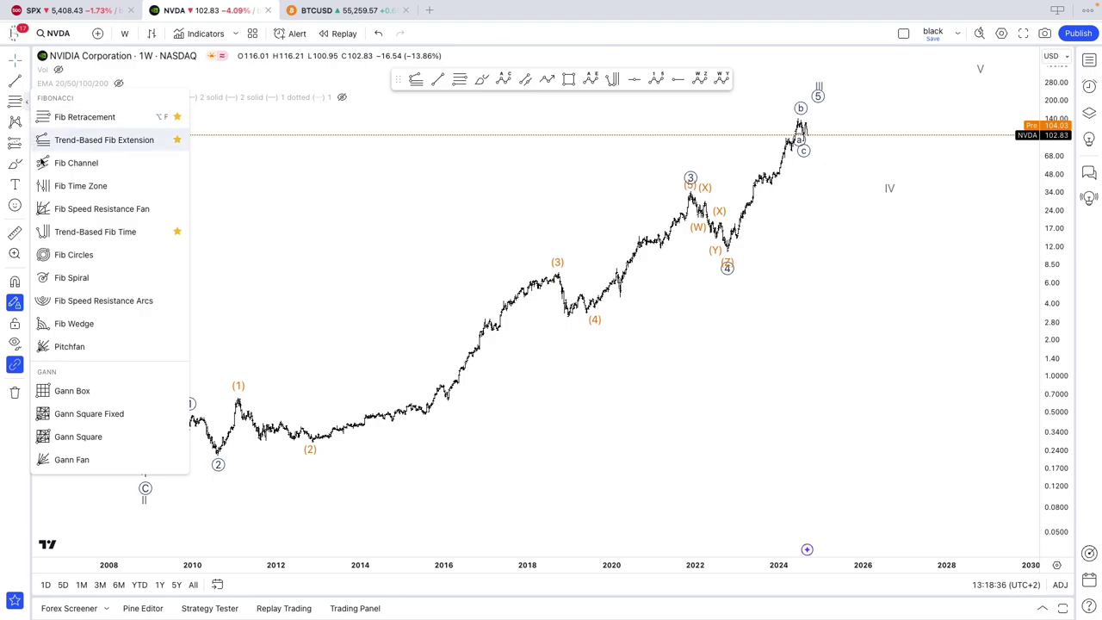
right_click(408, 239)
click(348, 226)
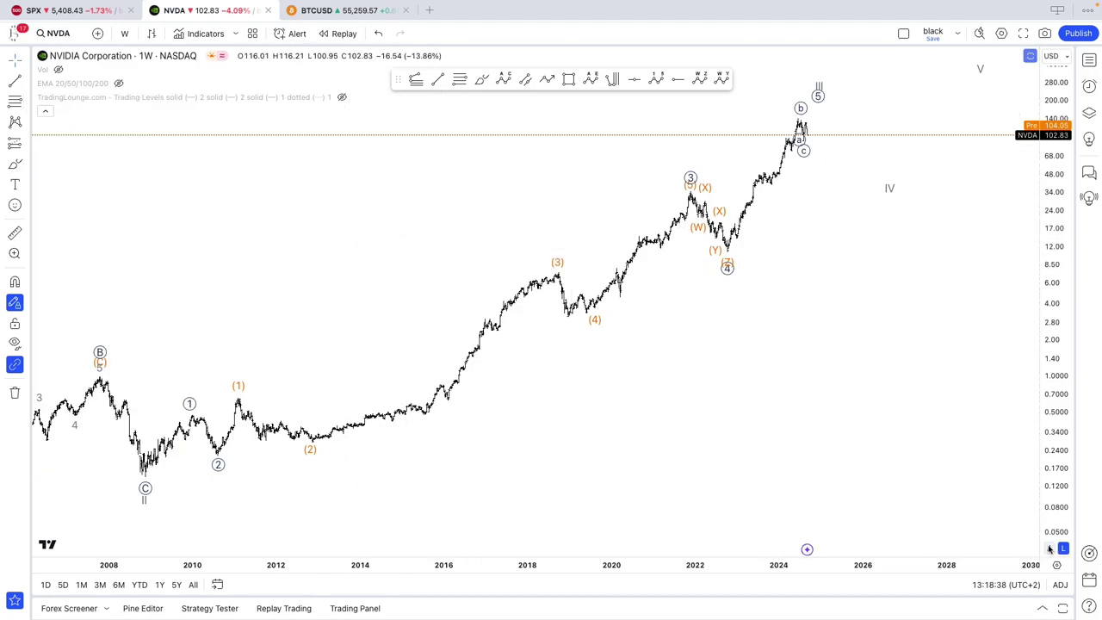
Switch the NVDA price scale to percent and restore the logarithmic scale.
right_click(1063, 550)
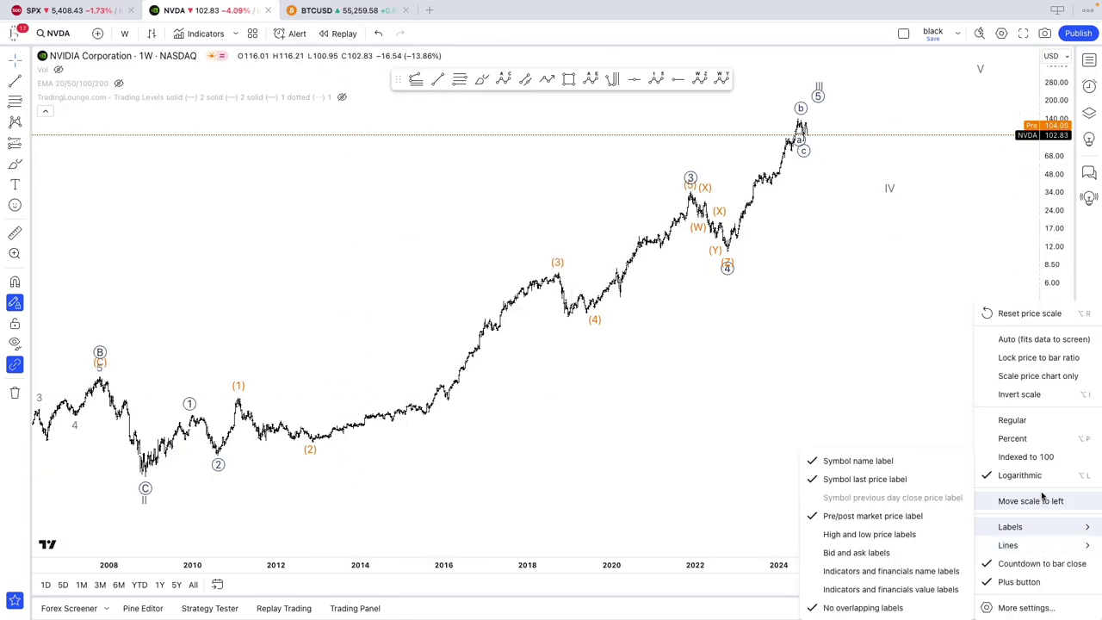
click(1033, 439)
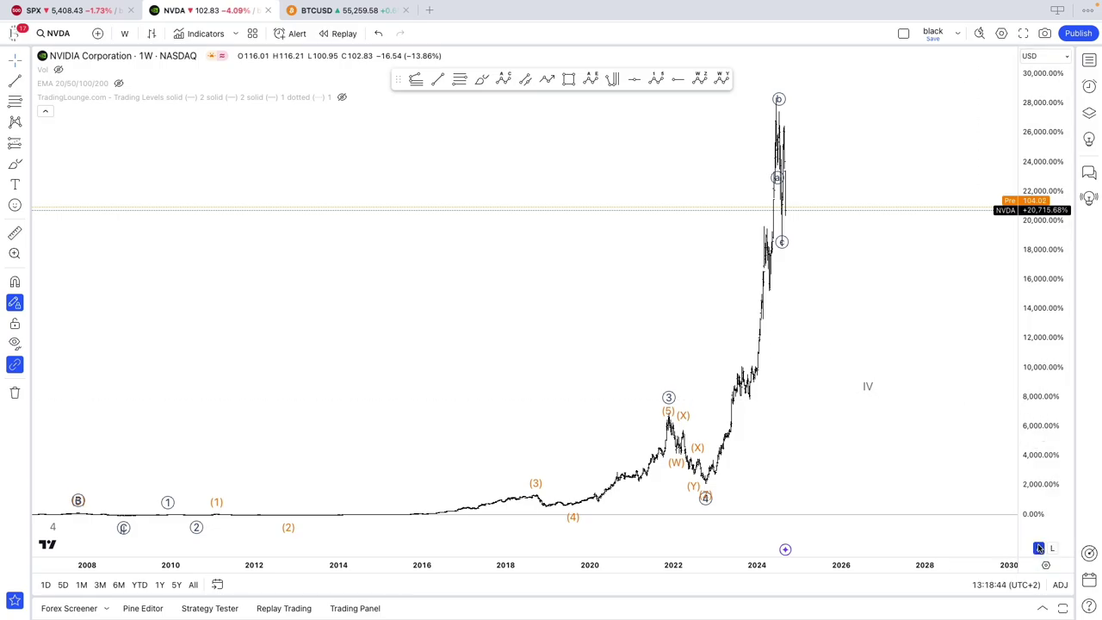
click(1051, 549)
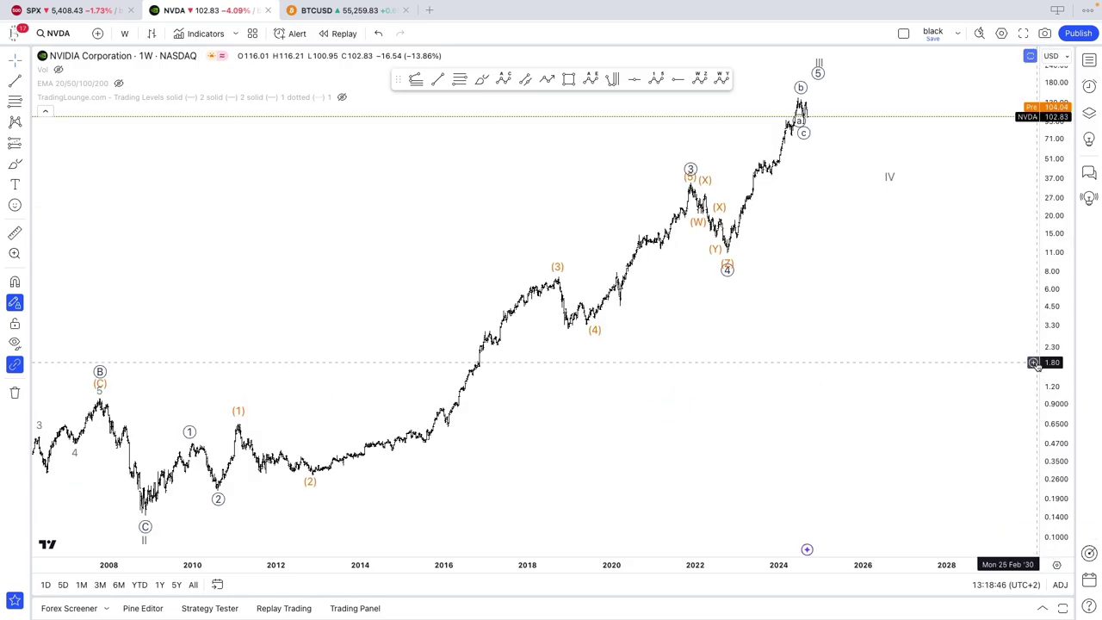
Measure the price drop between the circled wave 3 high and circled wave 4 low on the logarithmic scale.
drag(1036, 367, 1048, 403)
click(15, 232)
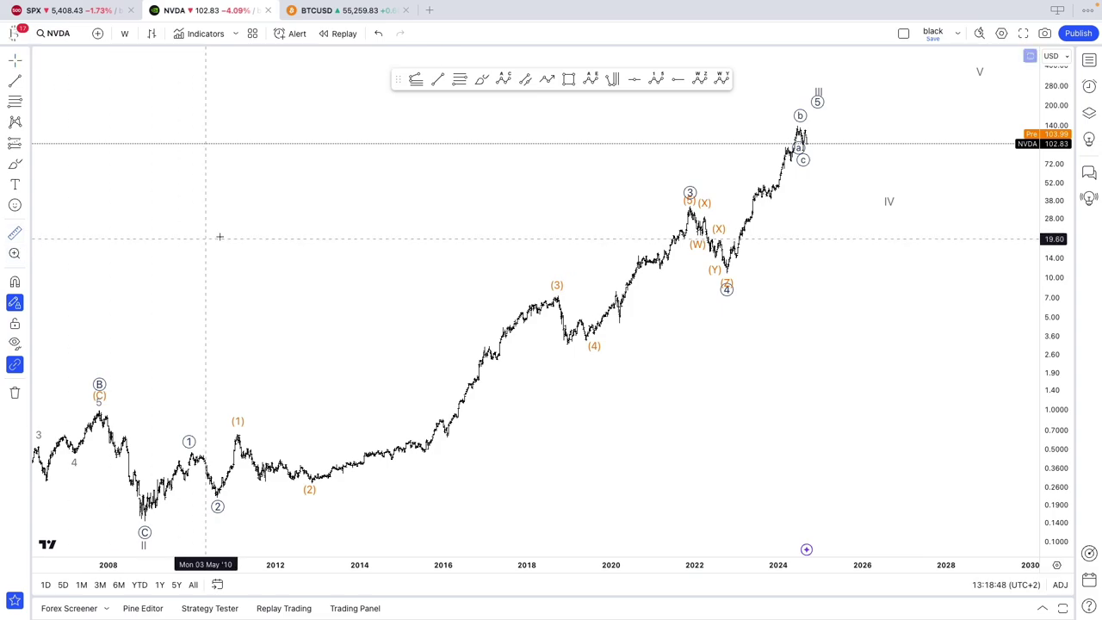
click(243, 207)
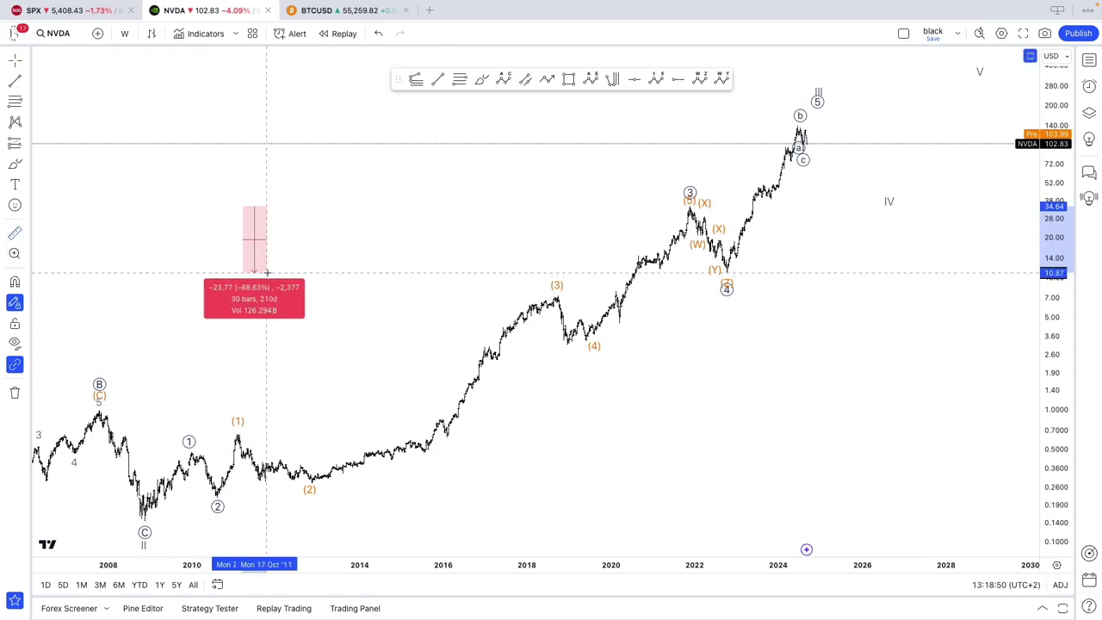
Draw a Trend-Based Fib Extension using the wave 3 high at 34.99, wave 4 low at 10.76 and the 2024 high at 141.74.
click(26, 144)
click(25, 102)
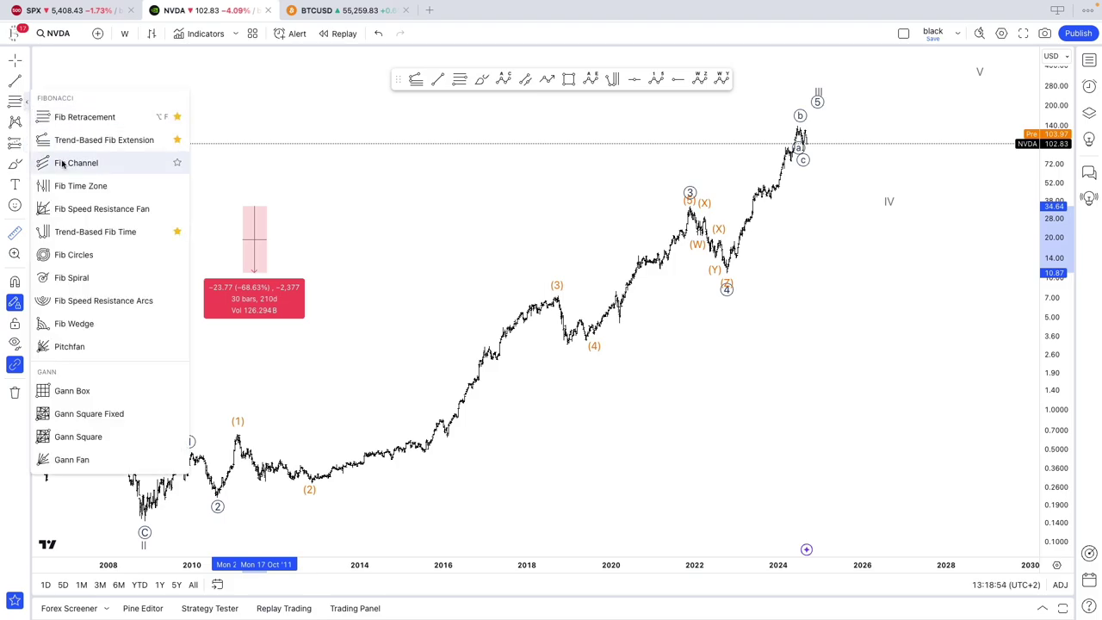
click(104, 138)
click(316, 208)
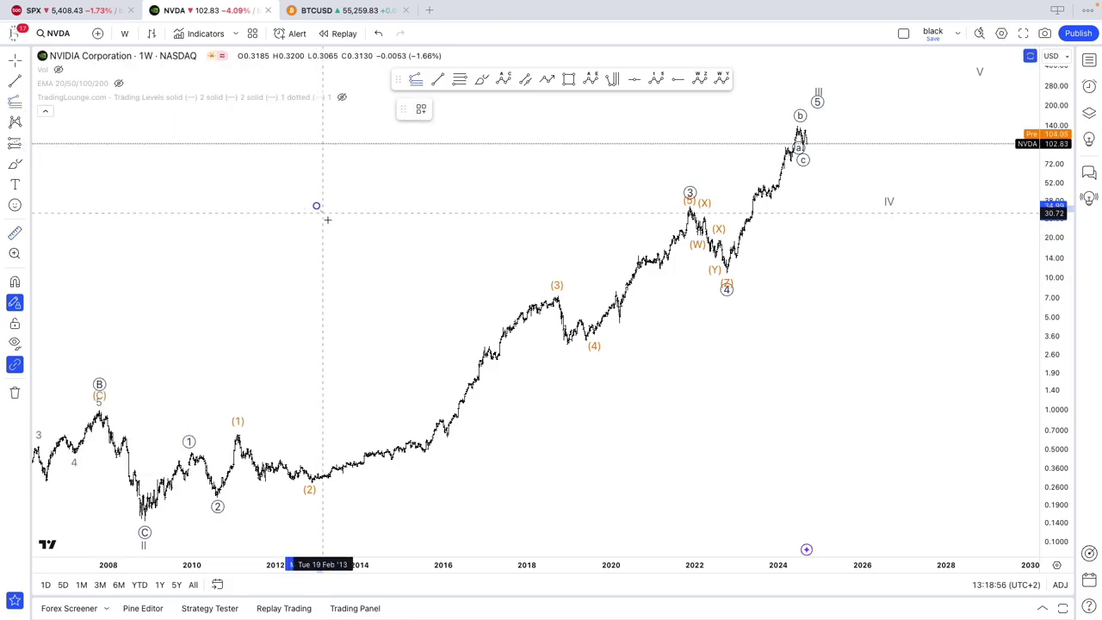
click(355, 273)
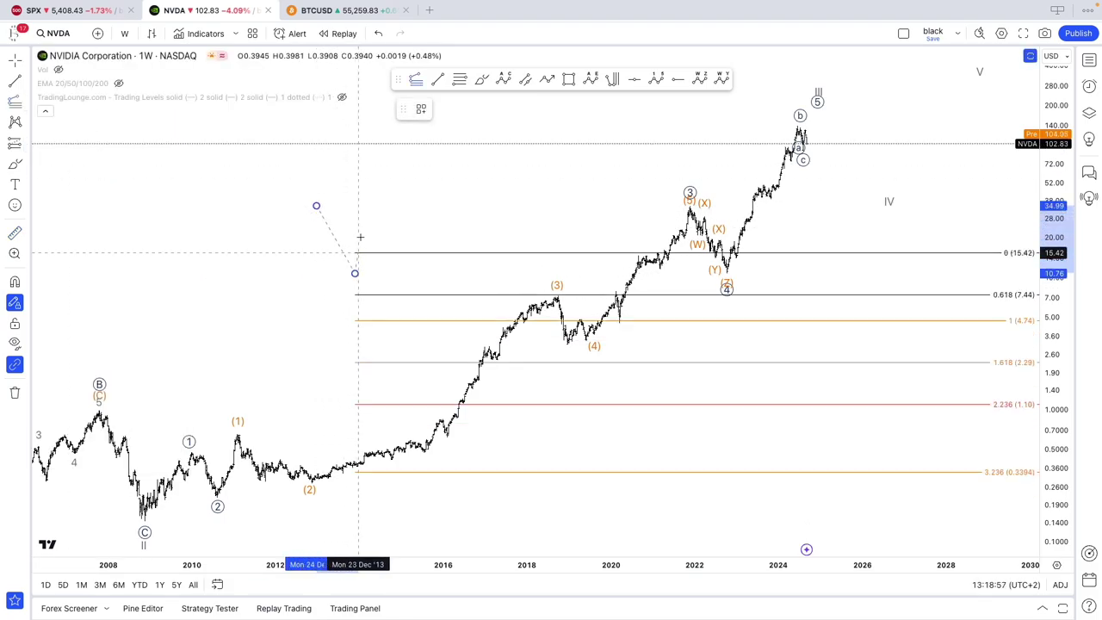
click(358, 126)
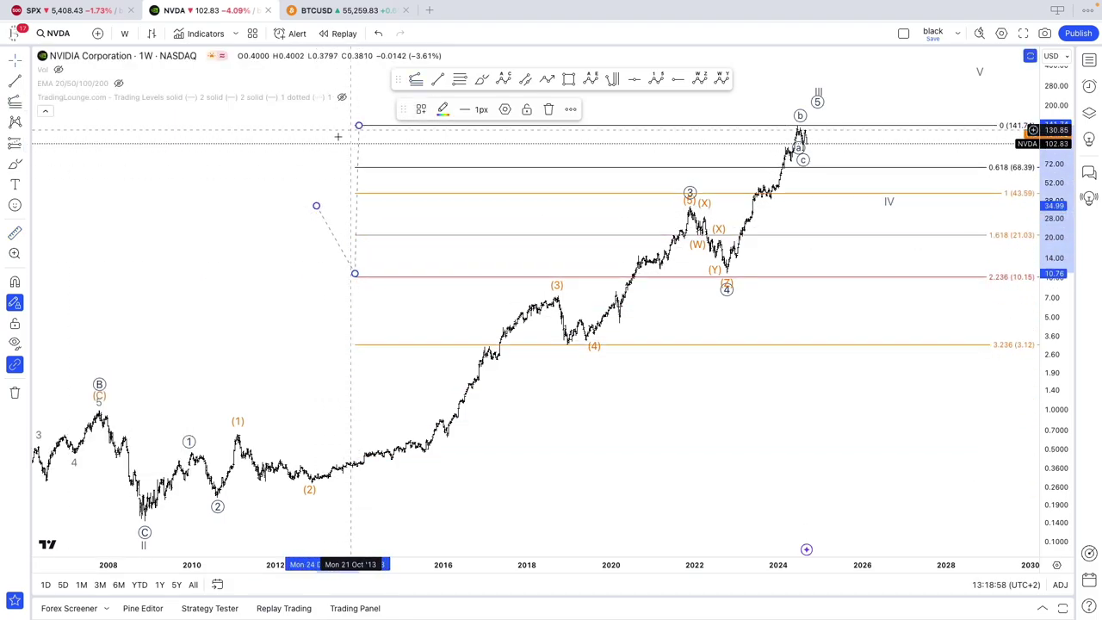
Measure the price drop from the extension's 0 level to its 1 level, and delete the Fib extension.
shift+click(639, 126)
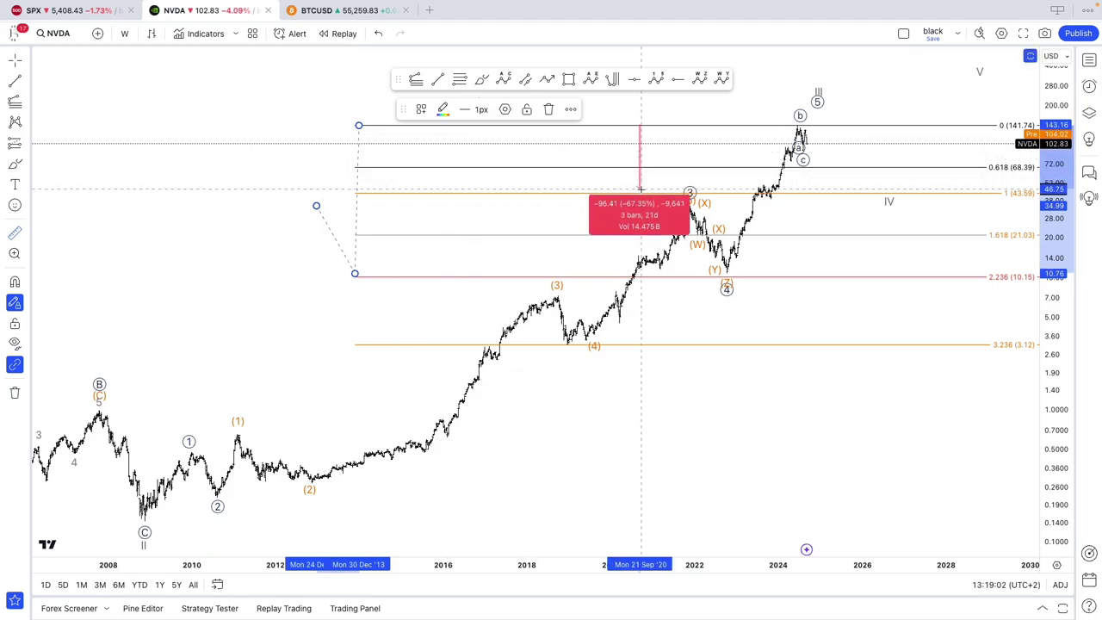
click(639, 191)
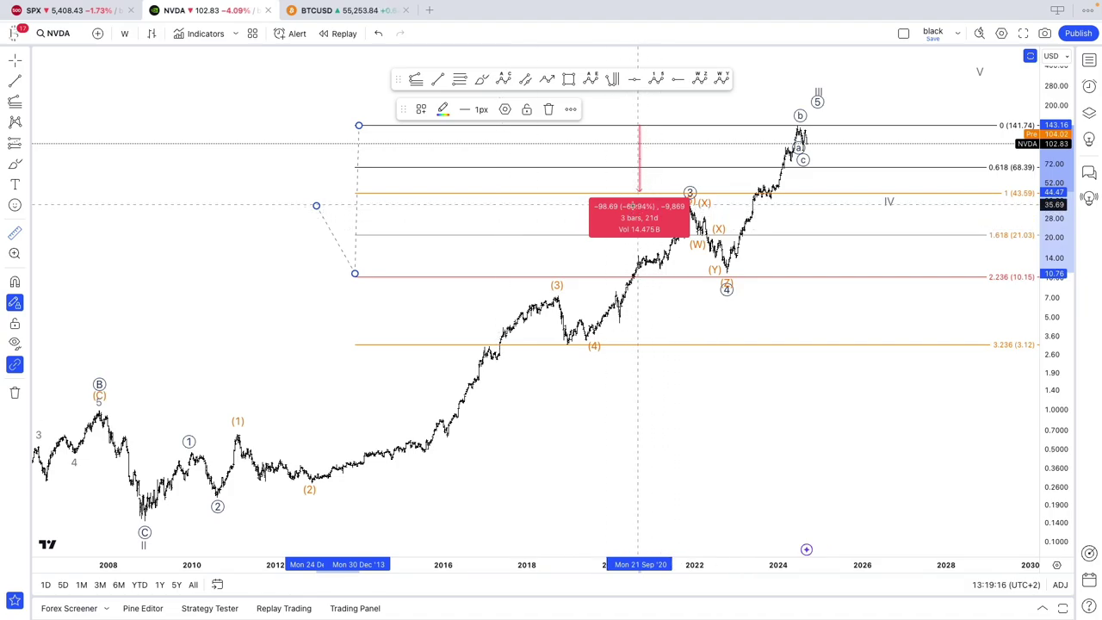
click(548, 220)
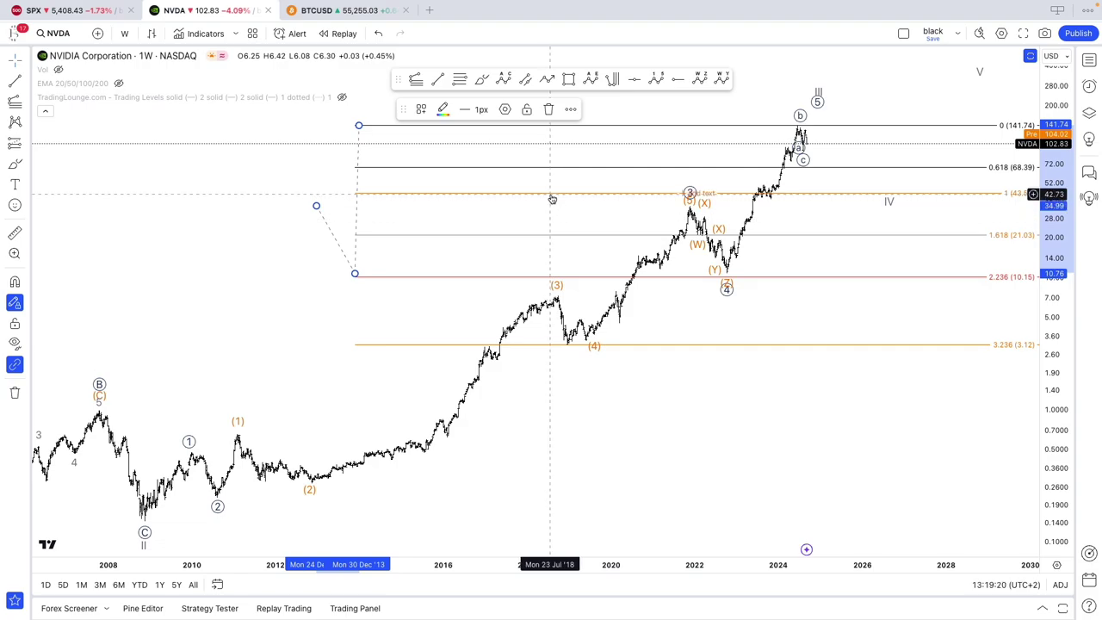
click(548, 108)
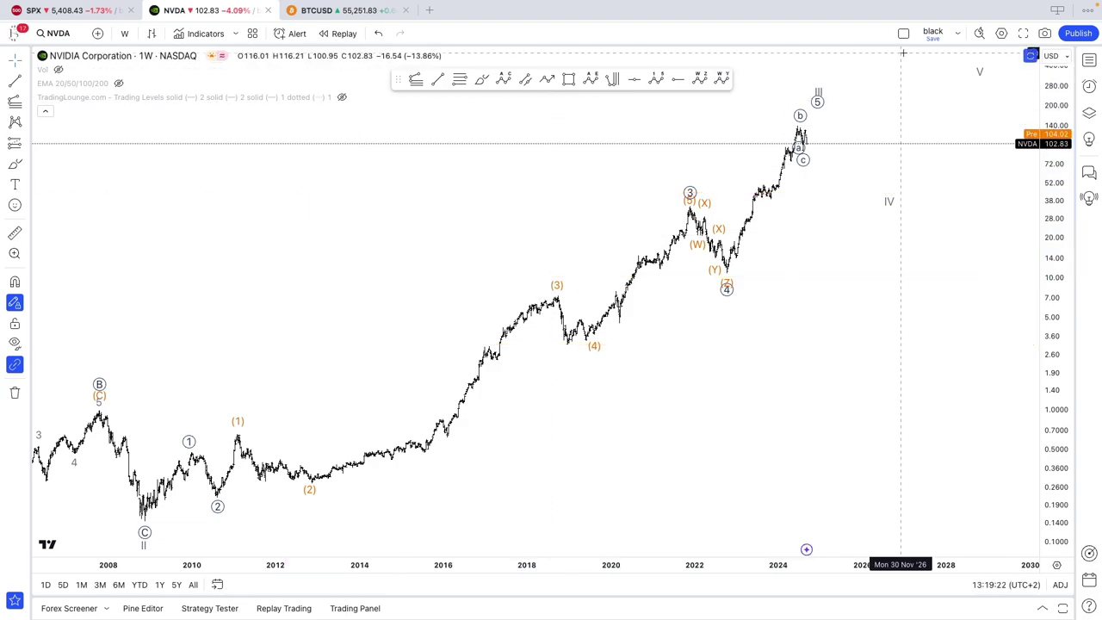
Set the price scale to linear and compare the 2021–2024 rise with its logarithmic display, ending on the linear scale.
click(1065, 550)
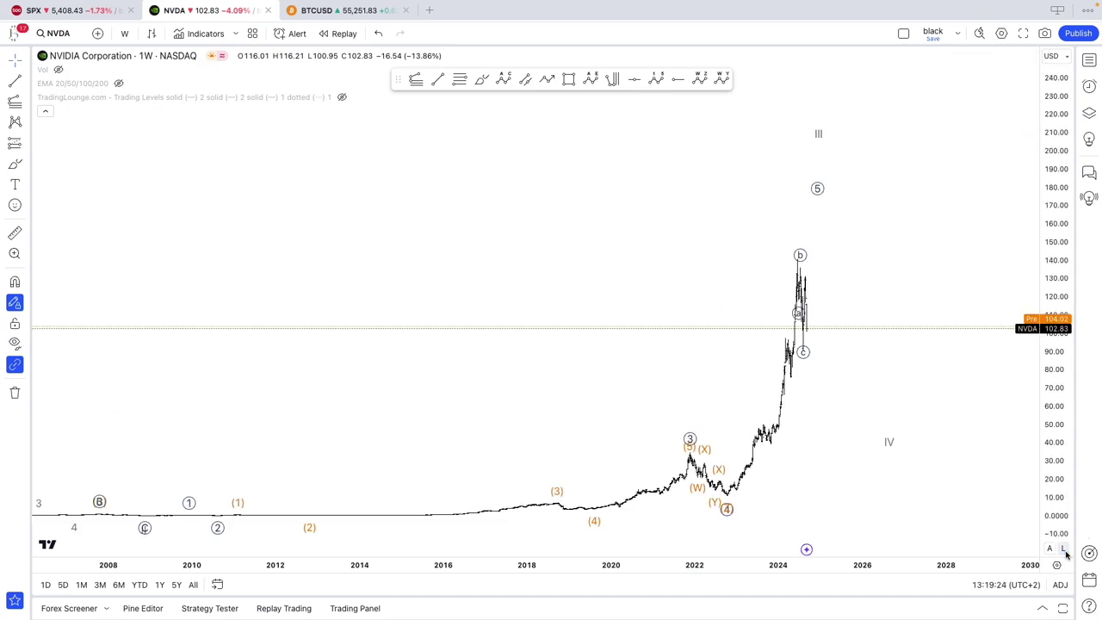
scroll(982, 439, up, 5)
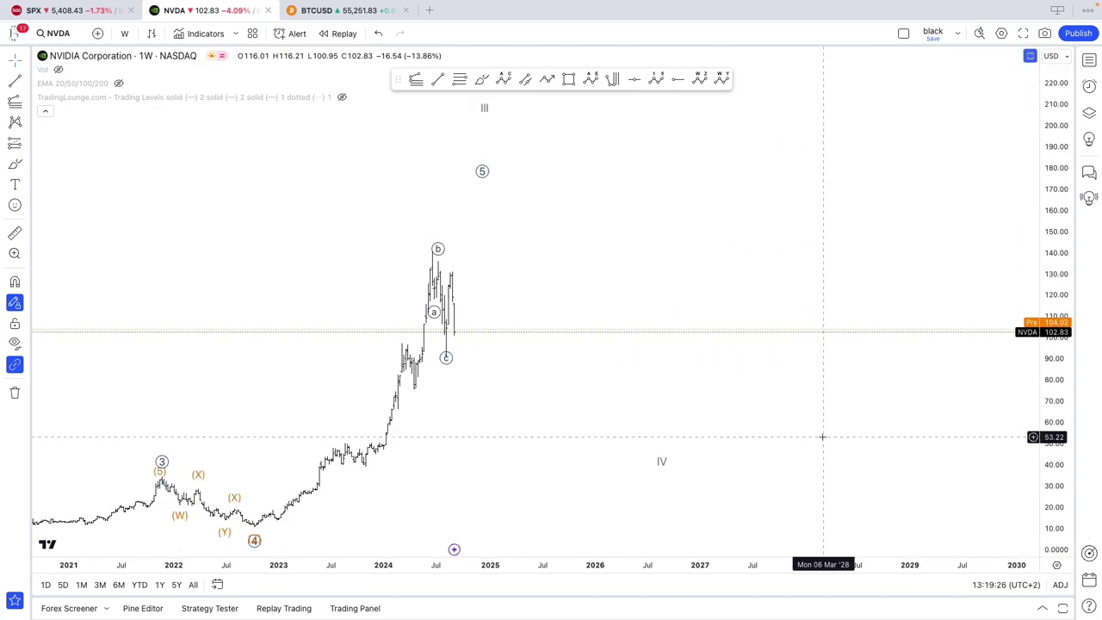
drag(1058, 492, 1057, 435)
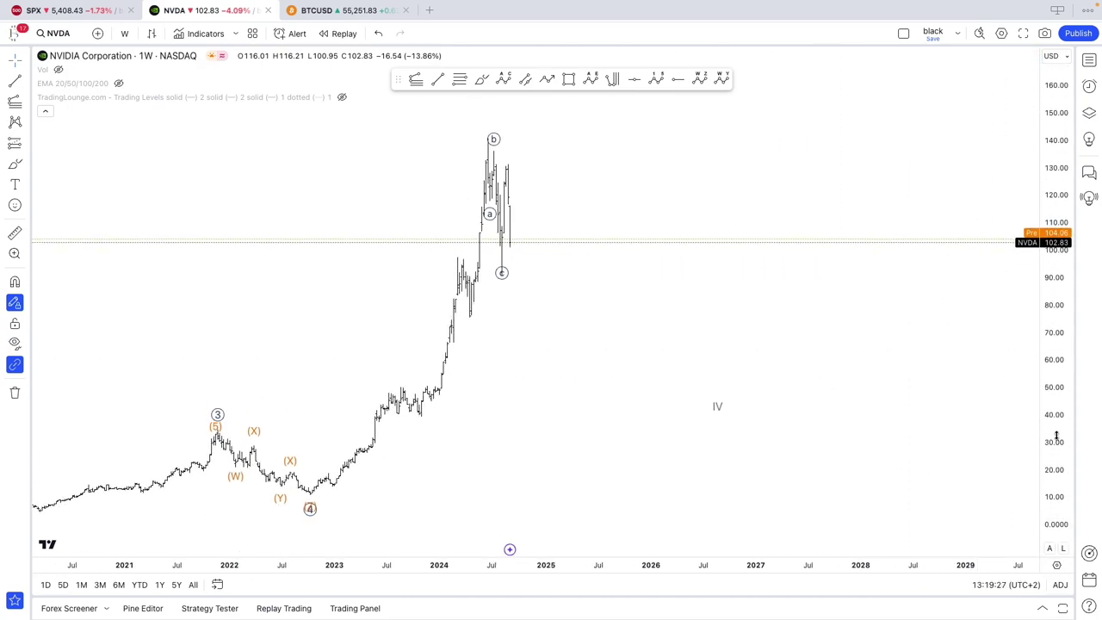
click(1065, 549)
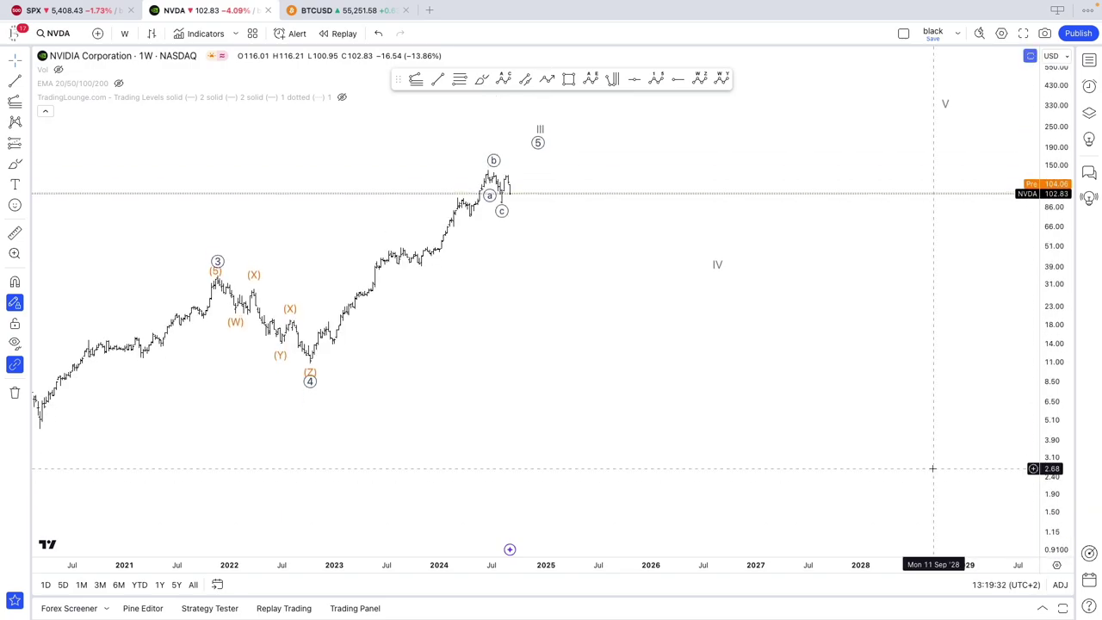
scroll(933, 468, down, 2)
click(1062, 550)
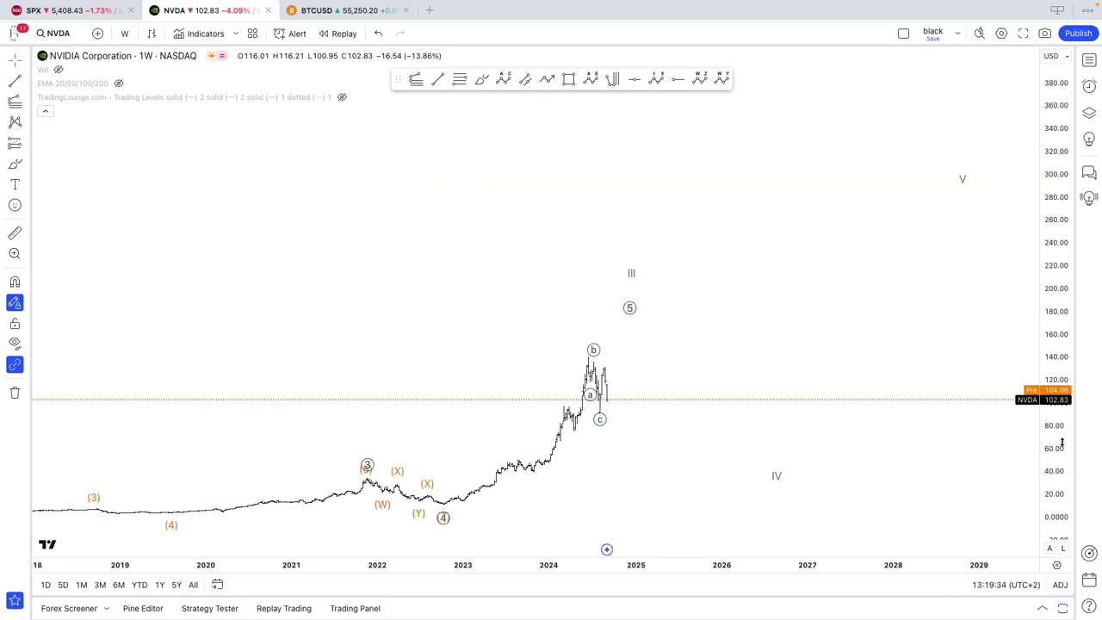
Draw a Trend-Based Fib Extension on the linear scale using the wave 3 high at 34.63, wave 4 low at 10.90 and the 2024 high at 140.80.
drag(1062, 442, 1060, 378)
drag(866, 439, 874, 254)
drag(1054, 426, 1052, 219)
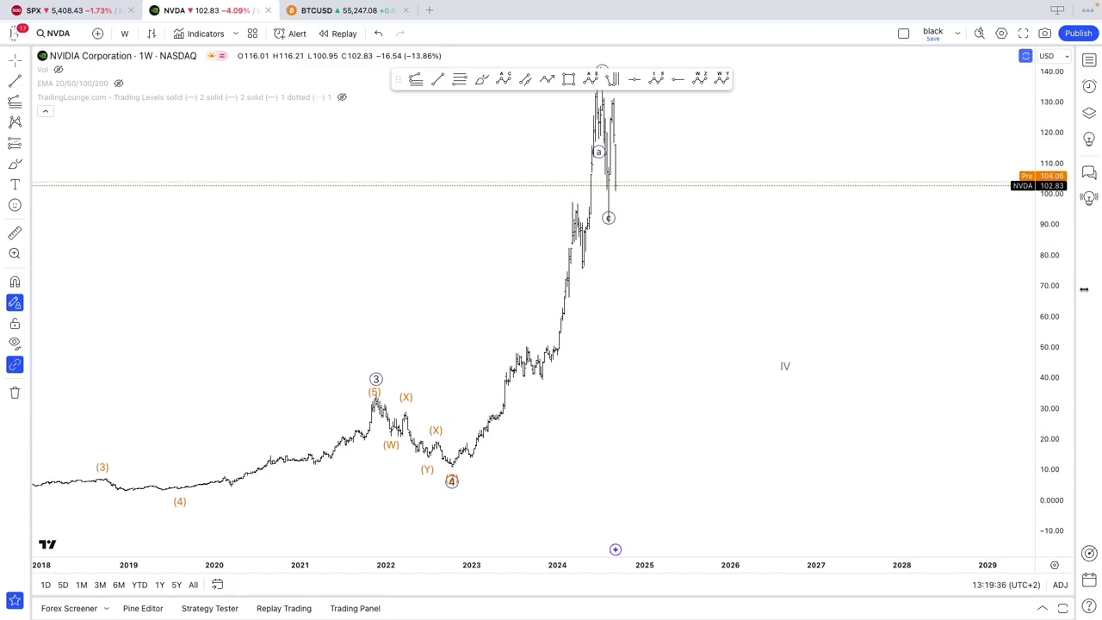
drag(1052, 317, 1043, 397)
drag(887, 348, 901, 365)
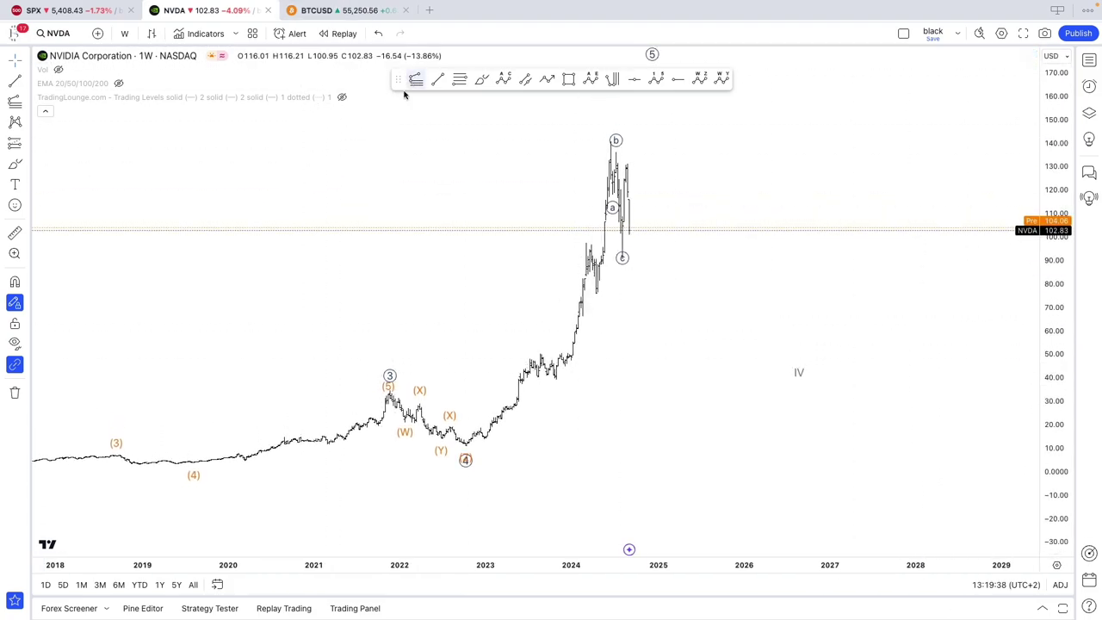
click(354, 391)
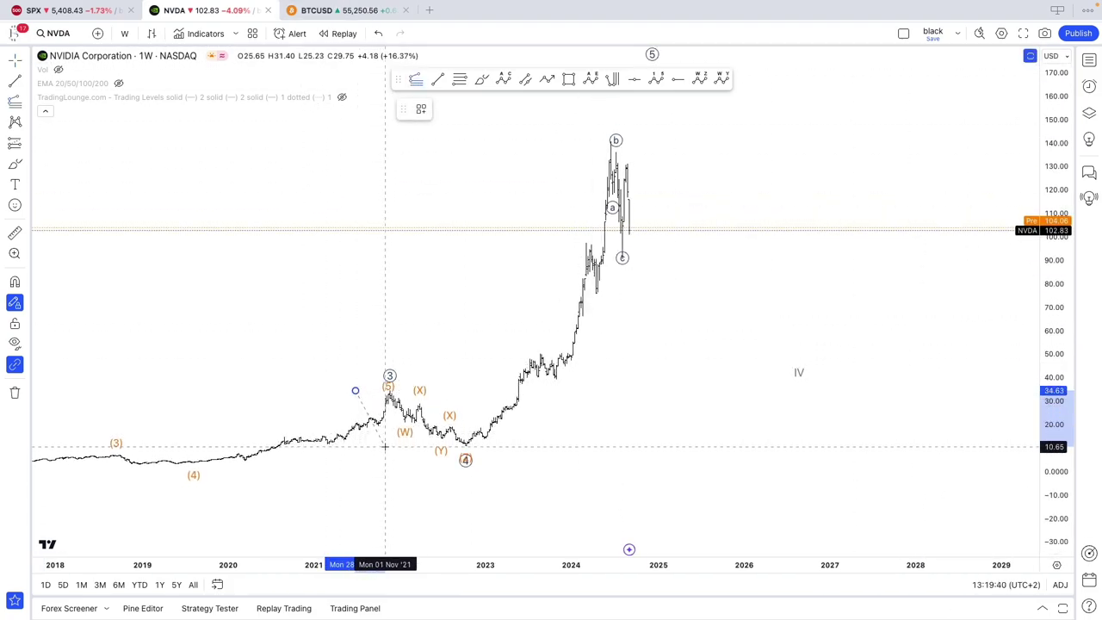
click(384, 446)
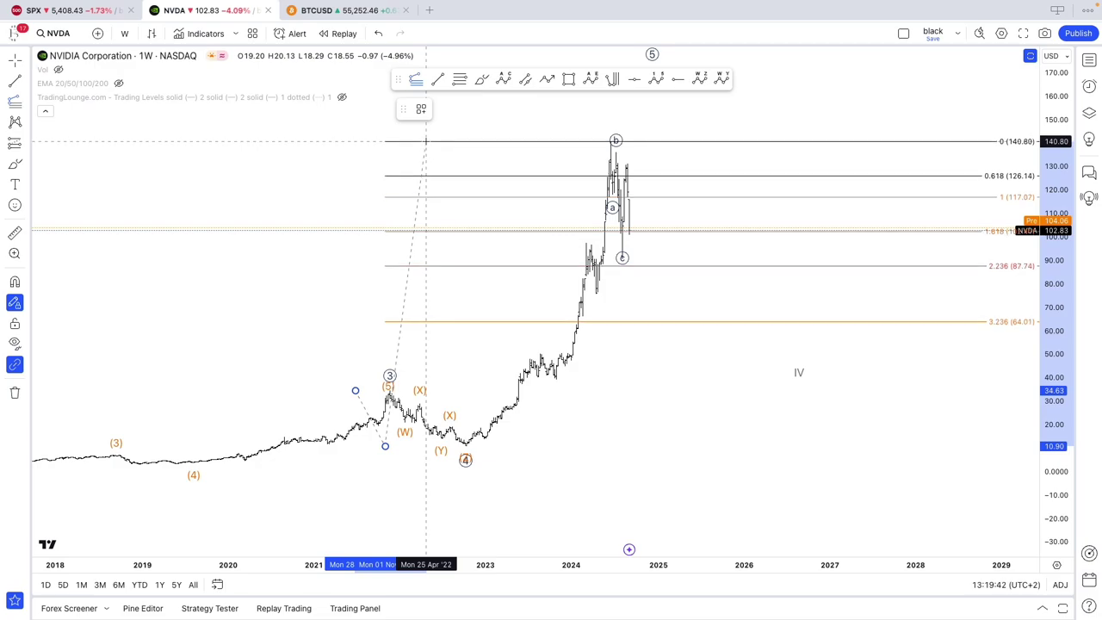
click(425, 141)
Brush freehand circles around the 2024 a-b-c correction and the 2022 wave 4 correction.
scroll(439, 112, up, 3)
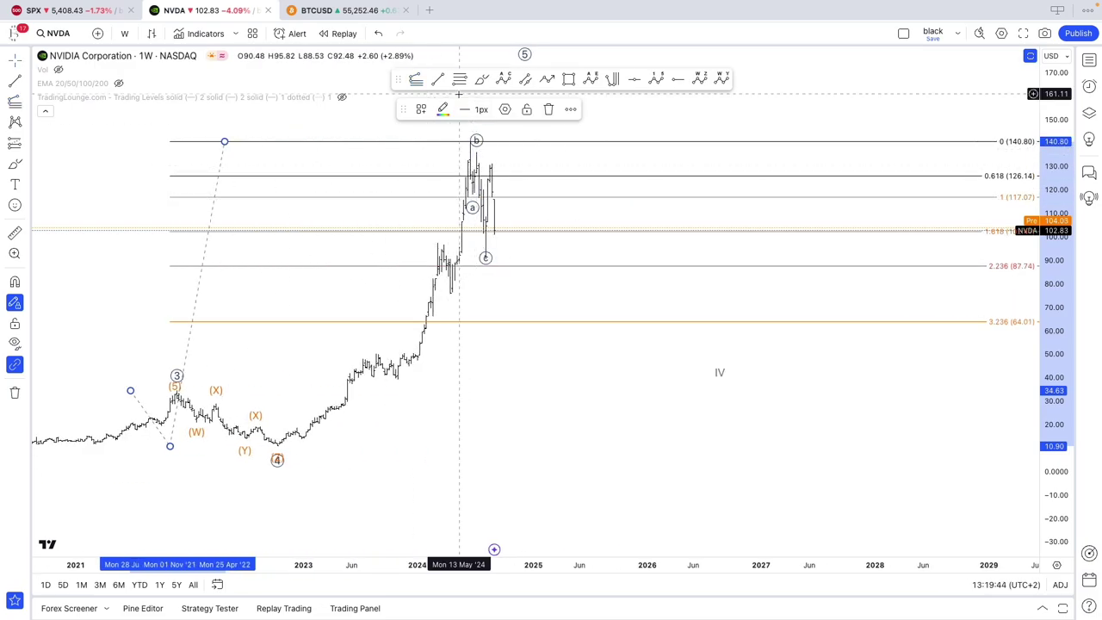
click(482, 80)
mouse_move(461, 148)
mouse_down()
mouse_move(484, 272)
mouse_move(452, 137)
mouse_up()
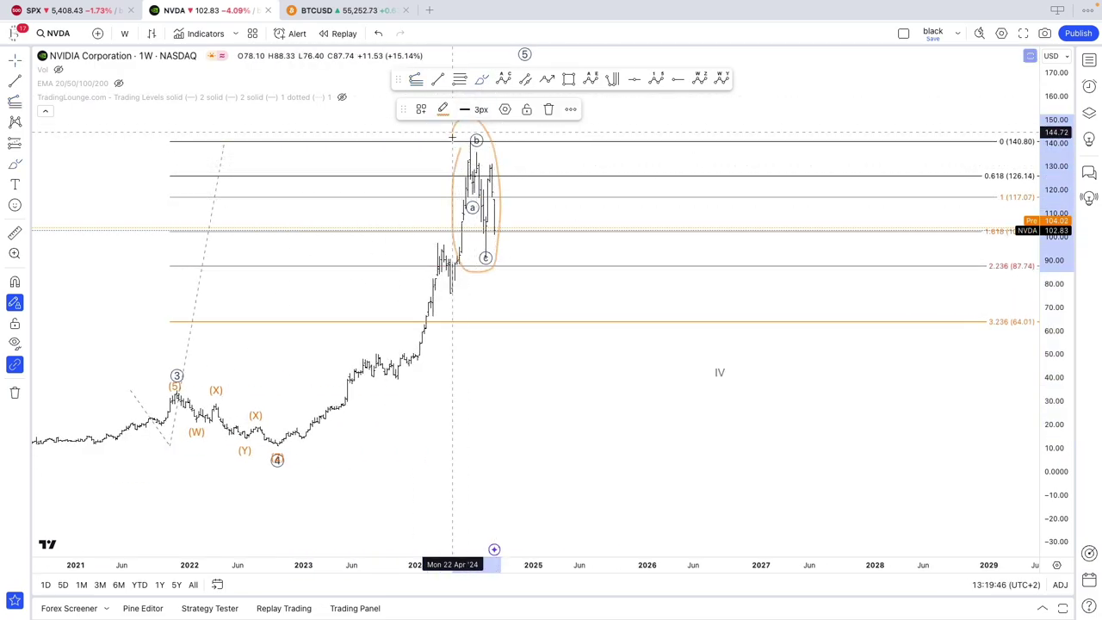
mouse_move(215, 355)
mouse_down()
mouse_move(267, 487)
mouse_move(217, 357)
mouse_up()
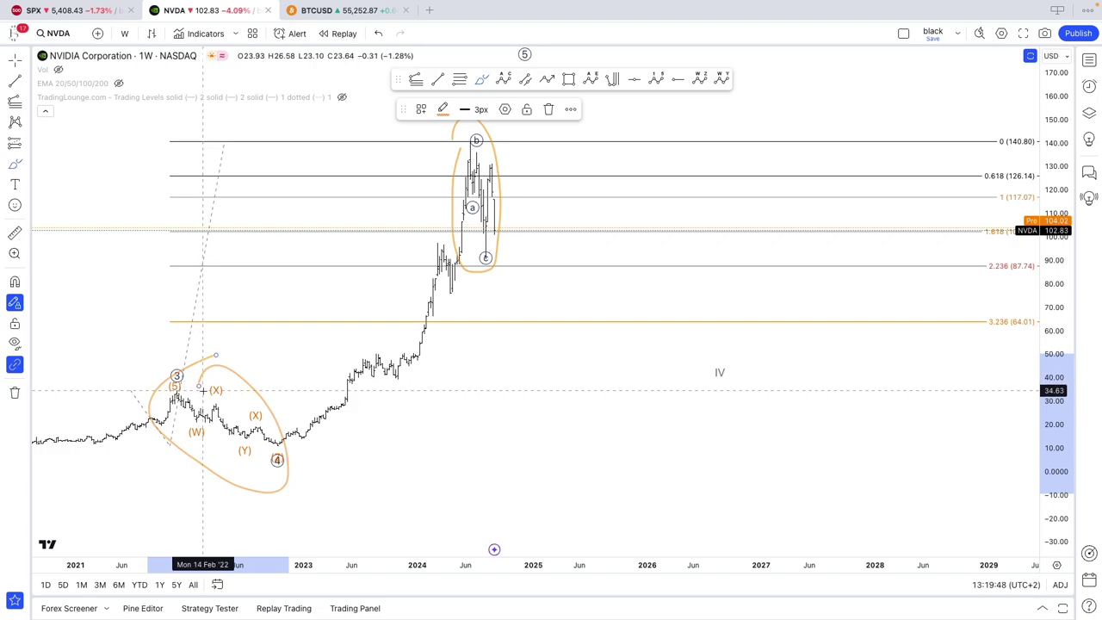
Undo both freehand circles and the linear-scale Fib extension.
key(ctrl+z)
key(ctrl+z)
key(ctrl+z)
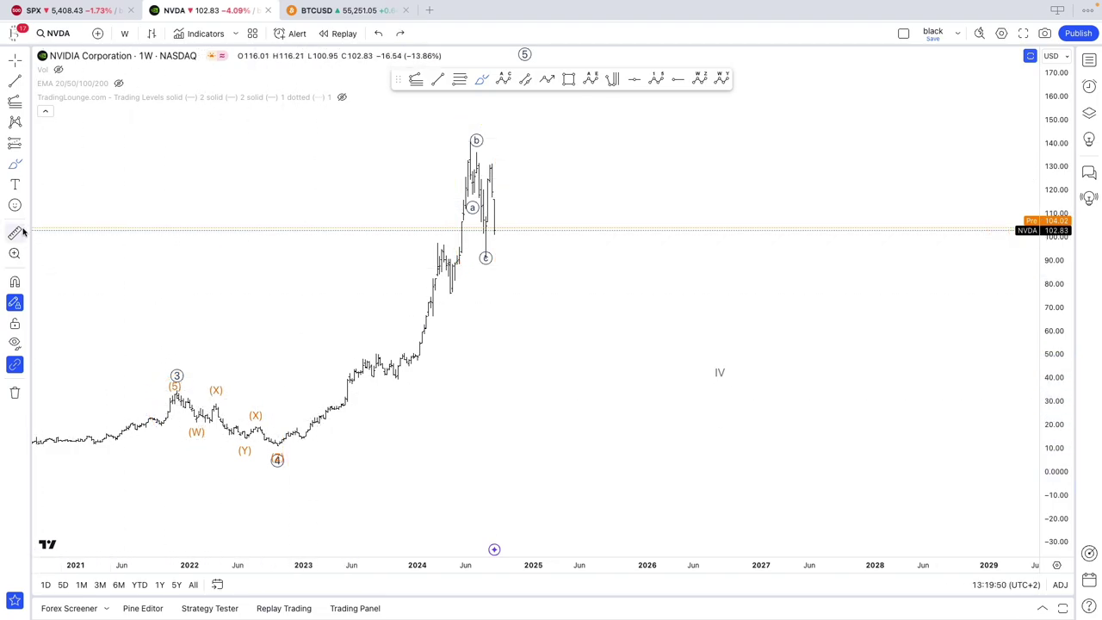
Measure the percentage drops of the 2022 wave 4 correction and from the 2024 high to the current price.
click(15, 232)
click(115, 391)
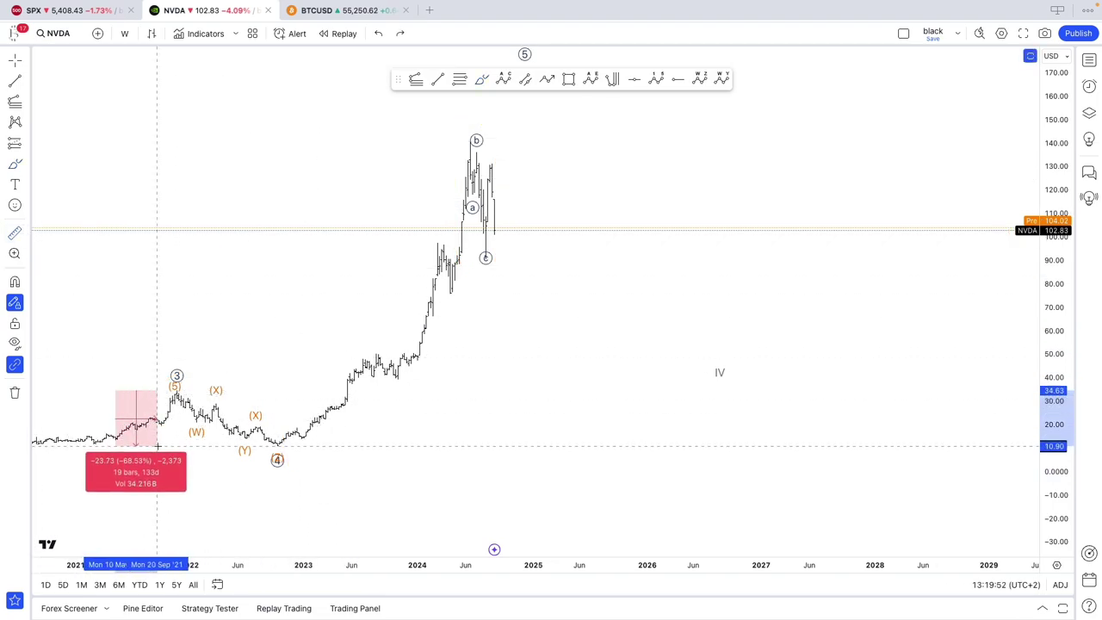
click(233, 140)
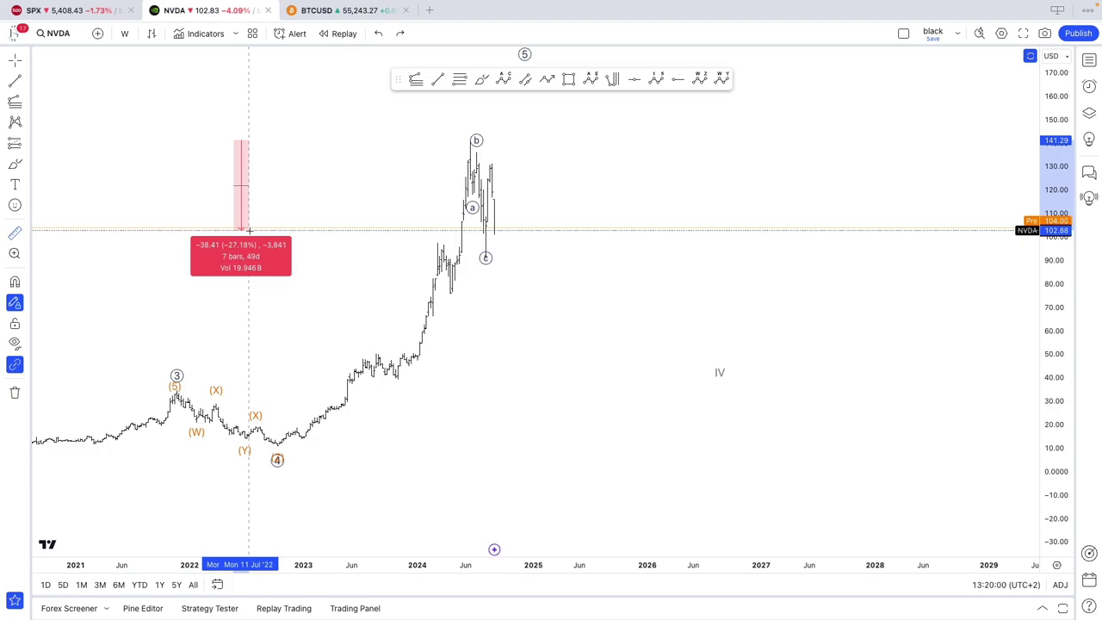
scroll(256, 239, down, 2)
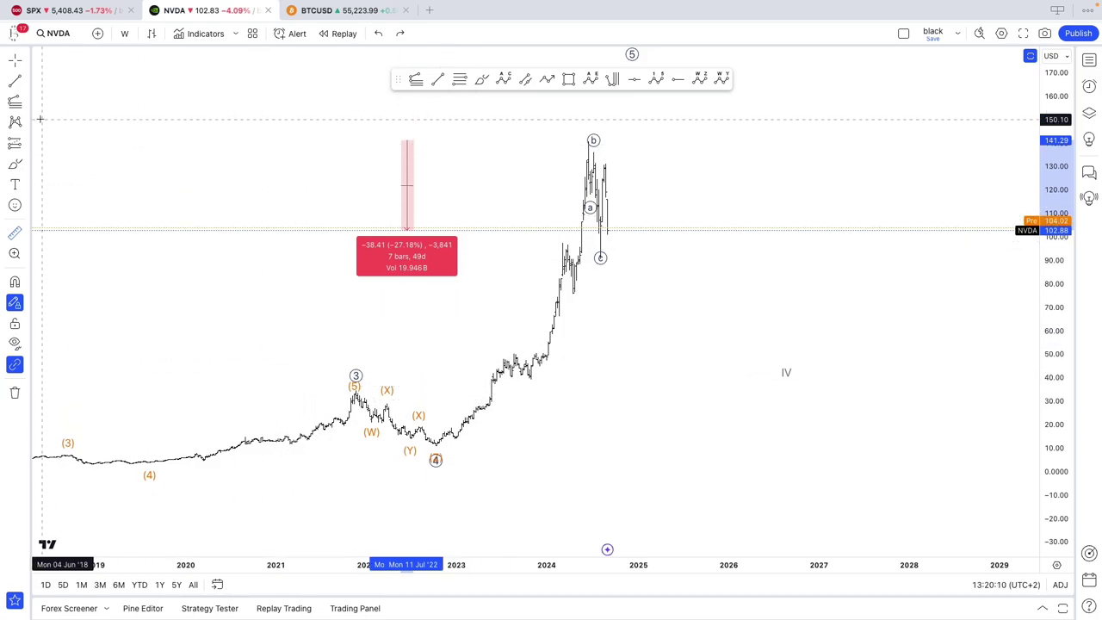
click(27, 103)
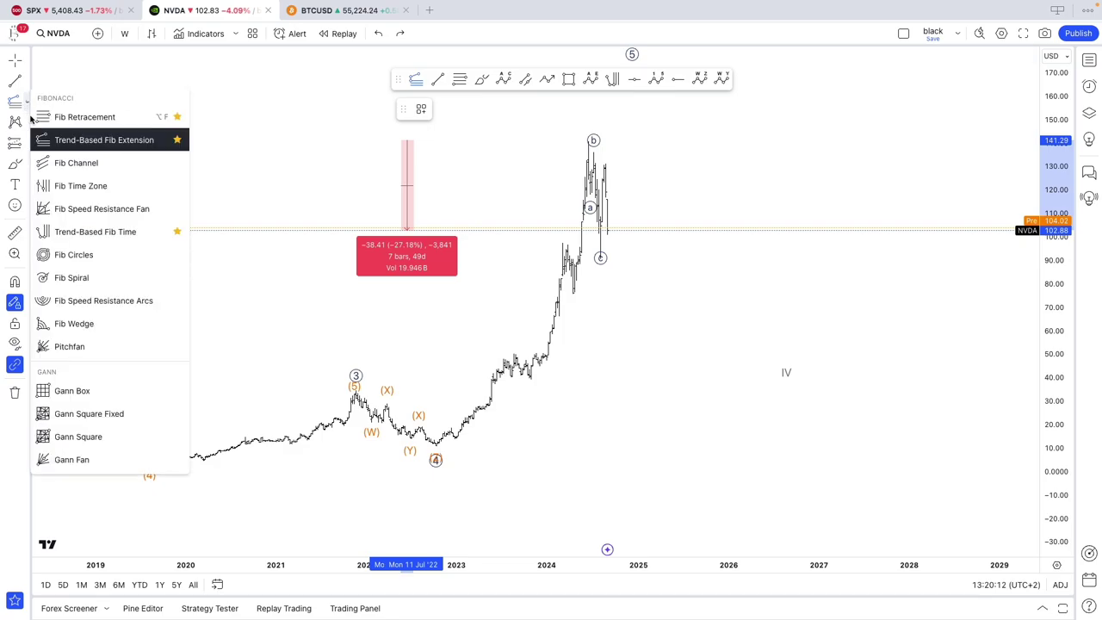
click(60, 141)
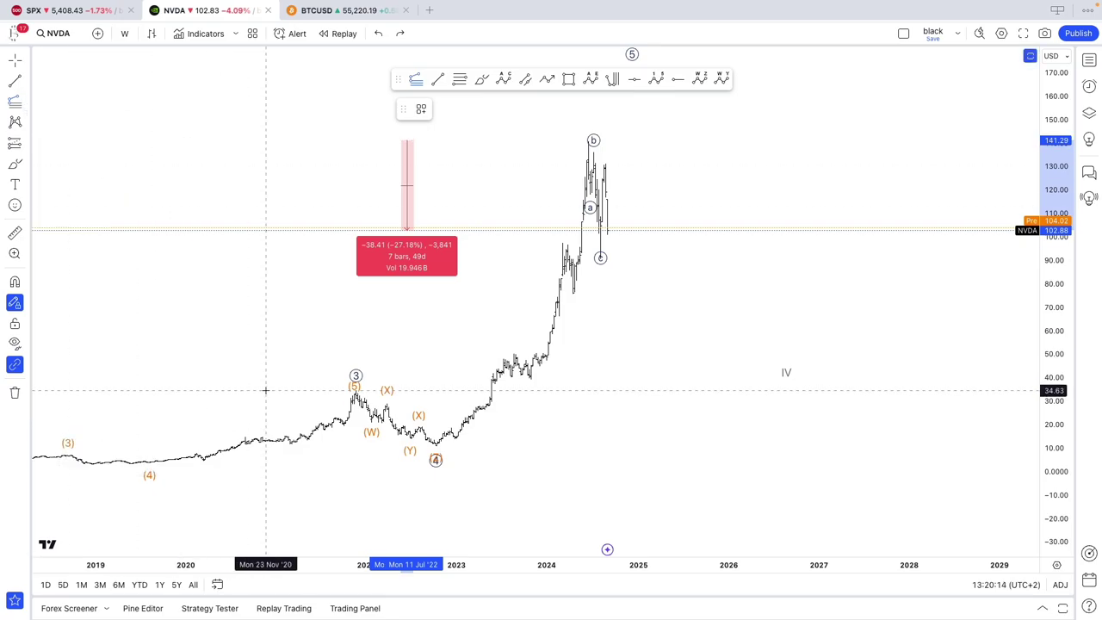
click(265, 390)
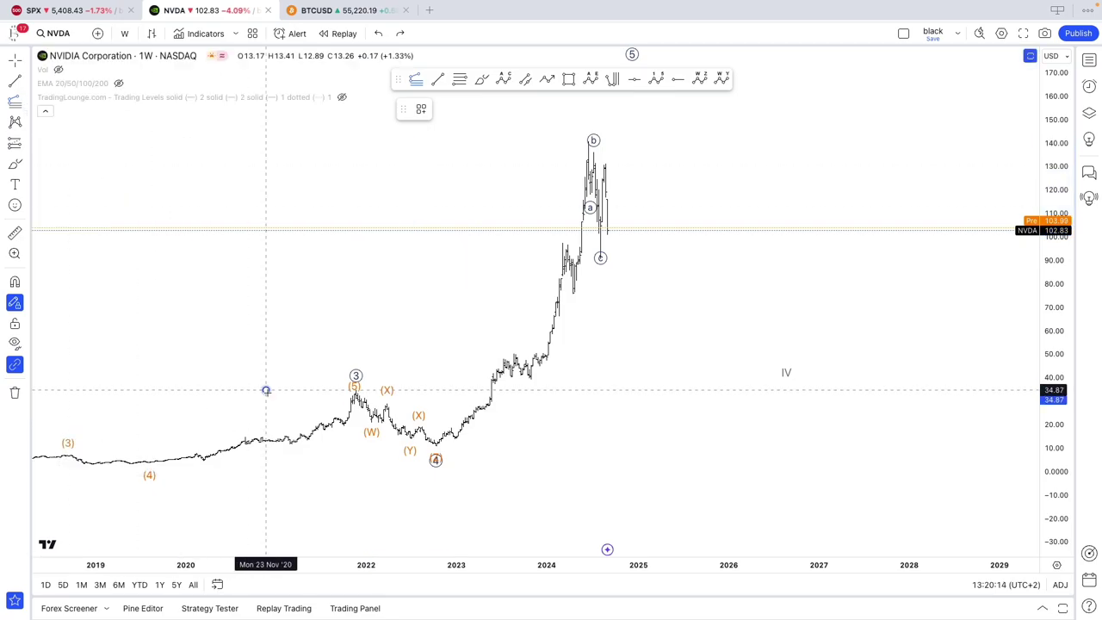
click(300, 446)
Measure the drop from the wave 3 high level to the wave 4 low level again on the linear scale.
click(16, 234)
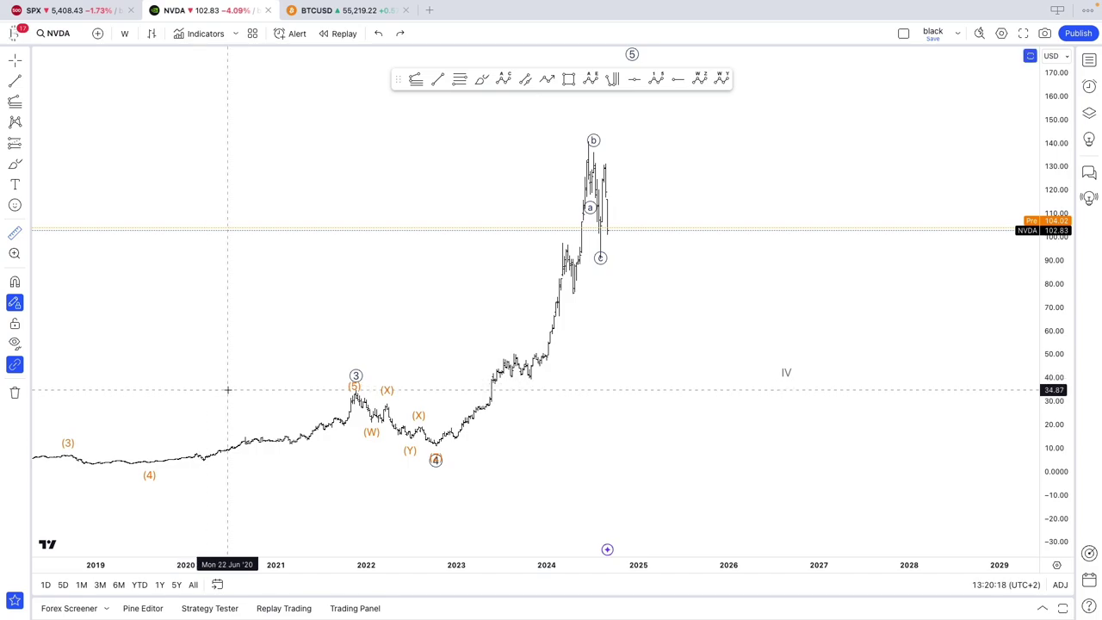
click(227, 390)
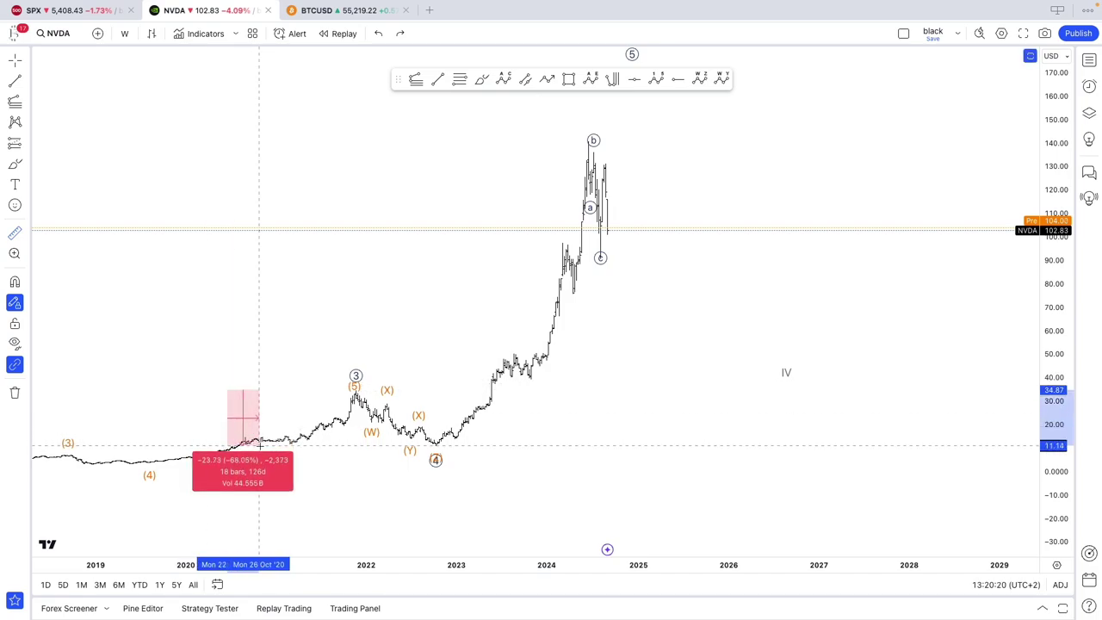
click(259, 445)
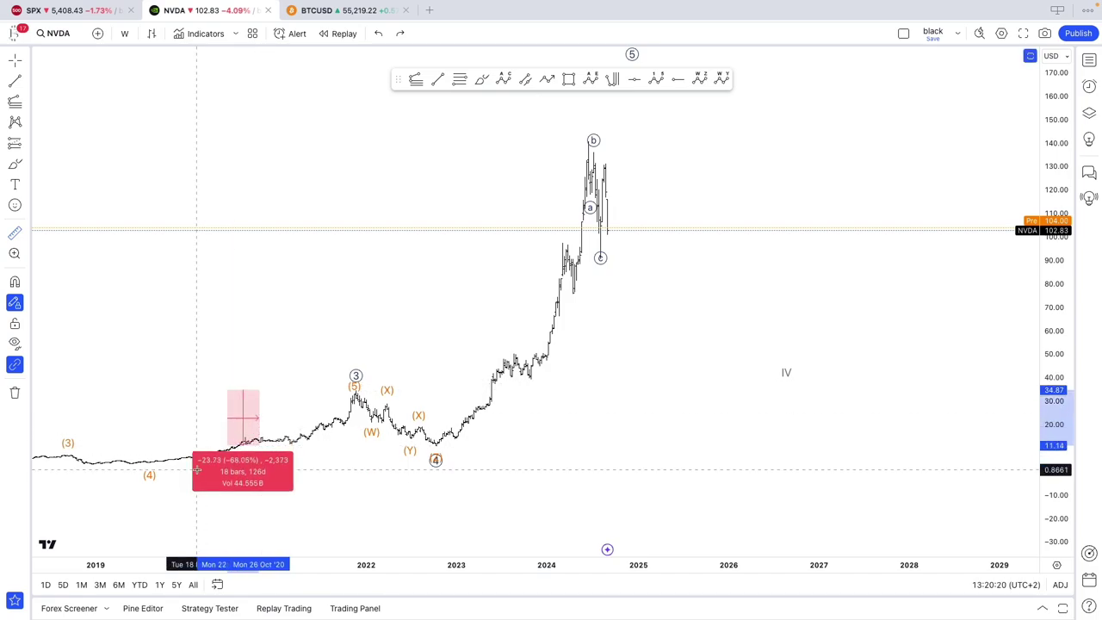
Measure the drop from the 2024 high at about 140.56 to the current price level, and clear the measurement.
click(369, 143)
click(378, 231)
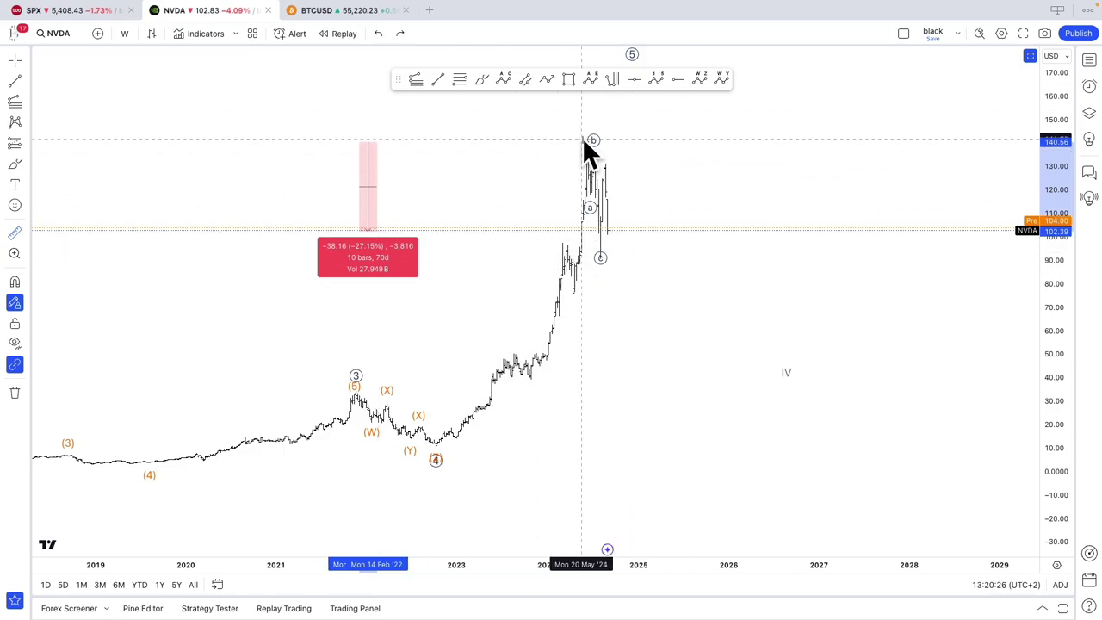
click(510, 177)
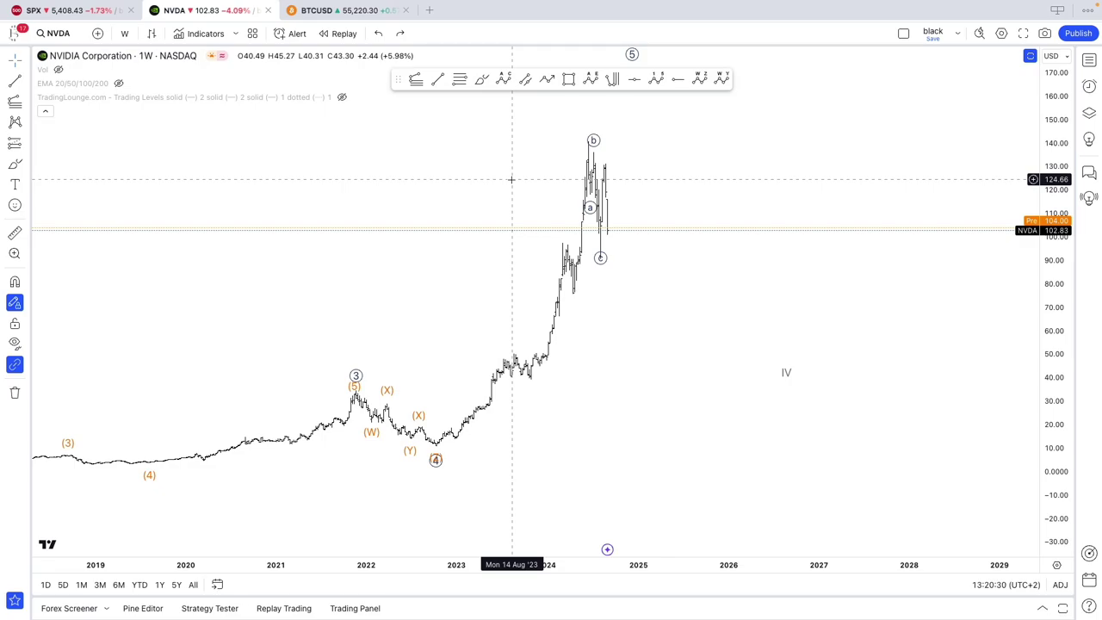
Rescale the NVDA chart to frame waves 3 through c, and switch its price axis back to the logarithmic scale.
scroll(511, 179, left, 2)
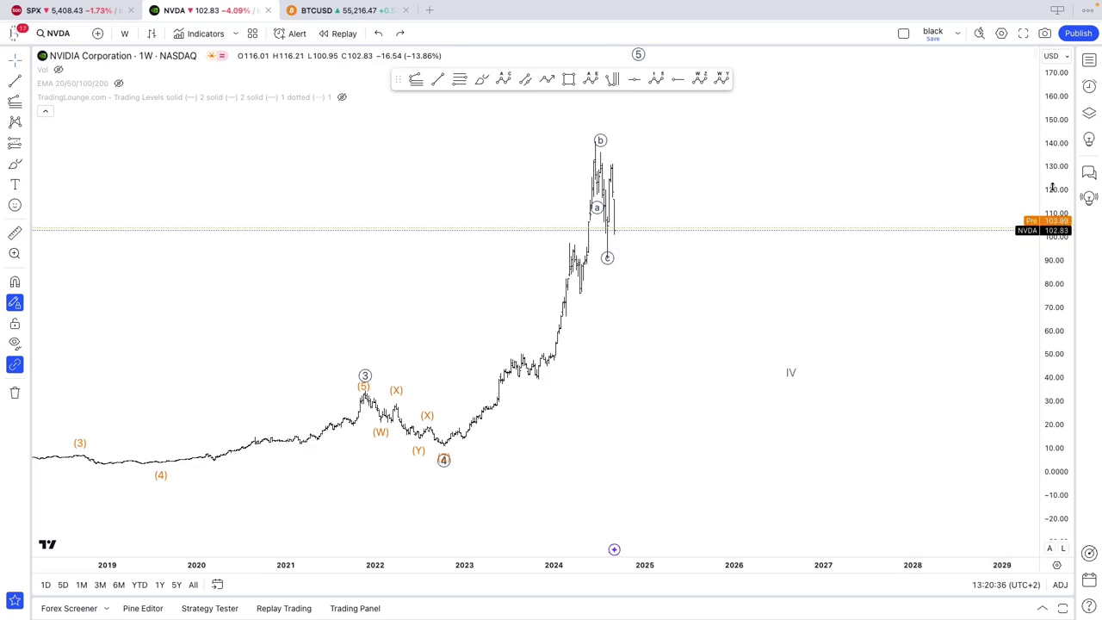
drag(1053, 187, 1053, 302)
drag(706, 303, 779, 316)
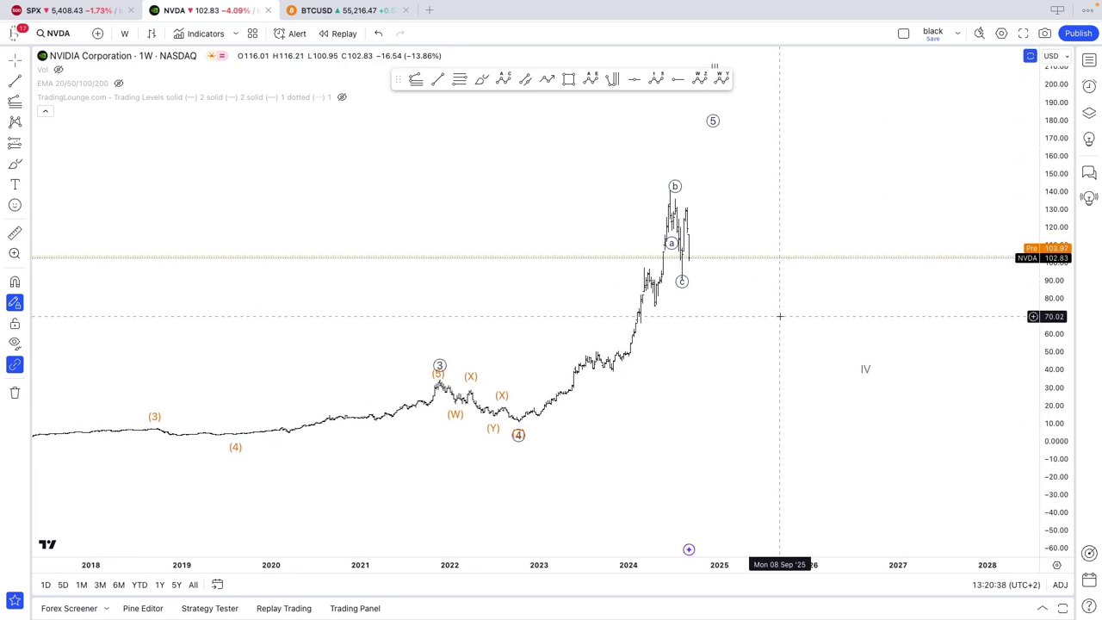
scroll(780, 316, up, 1)
drag(1066, 465, 1065, 428)
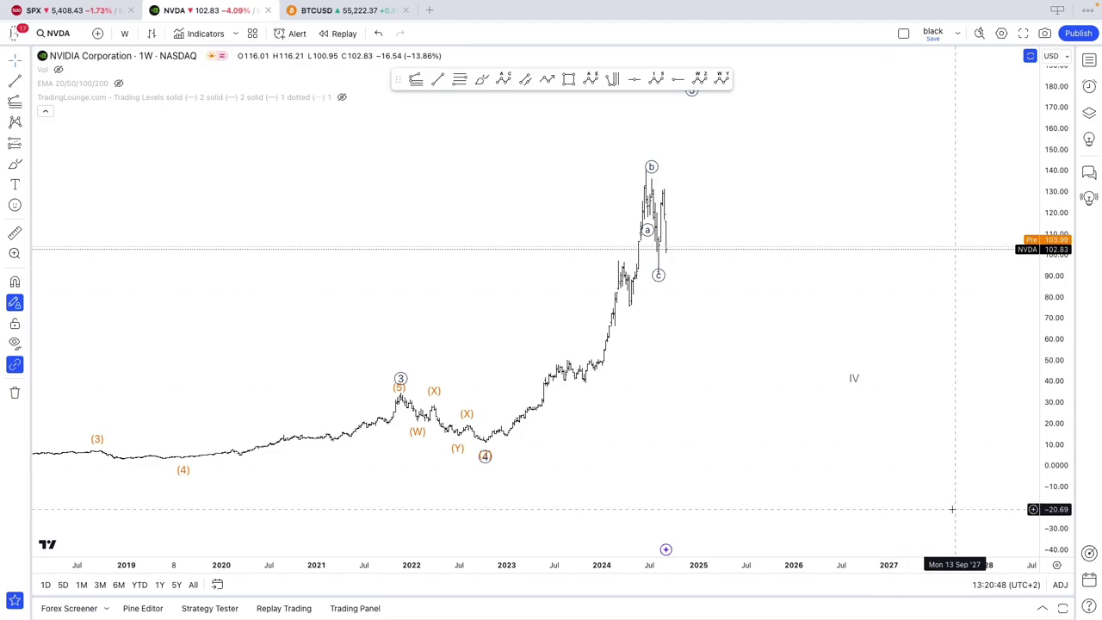
scroll(943, 249, down, 1)
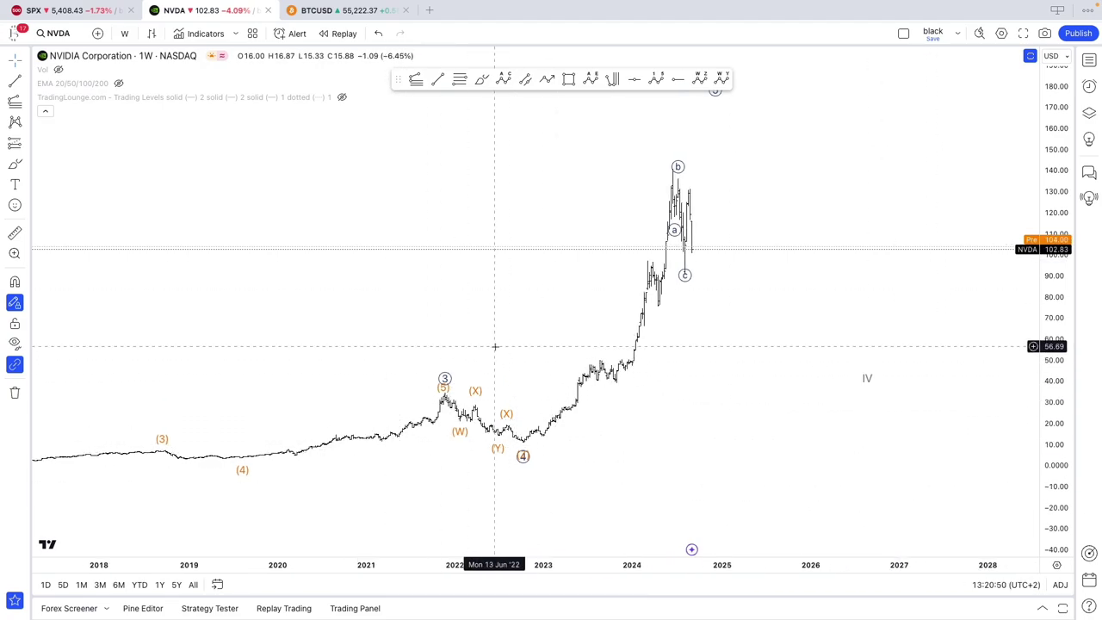
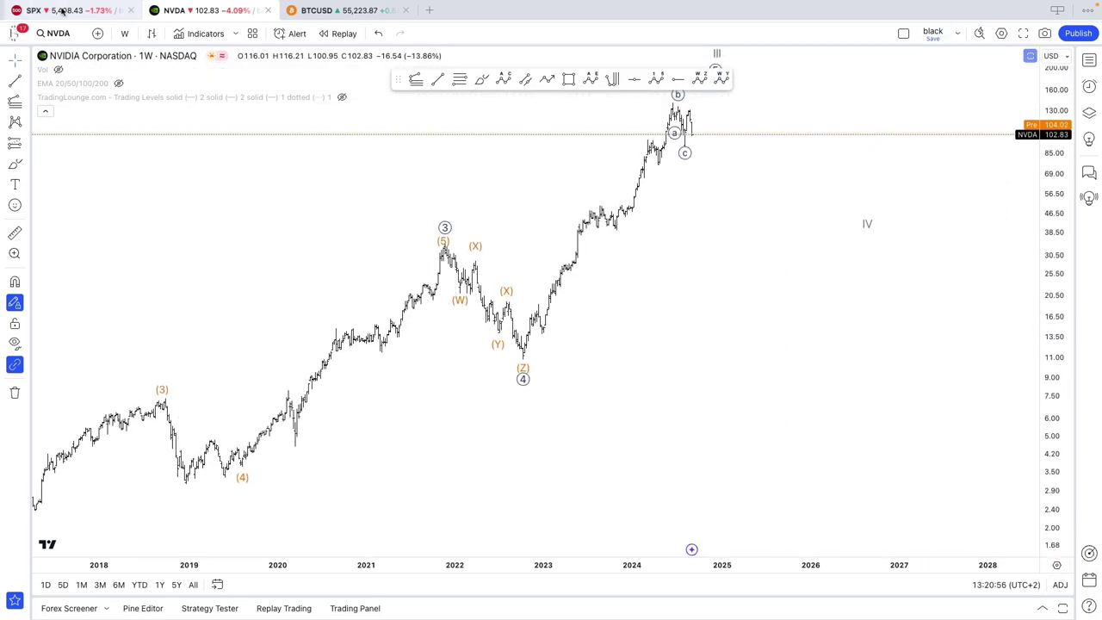
Switch to the SPX chart and frame the wave count from the 2009 wave IV low to the projected wave 5.
click(60, 10)
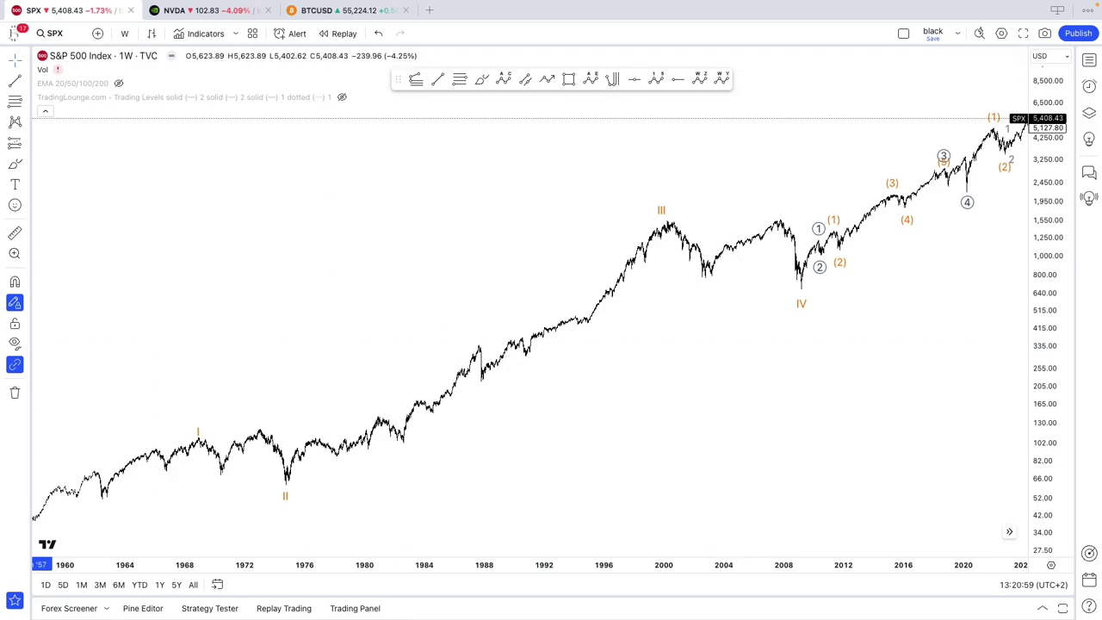
drag(879, 350, 778, 353)
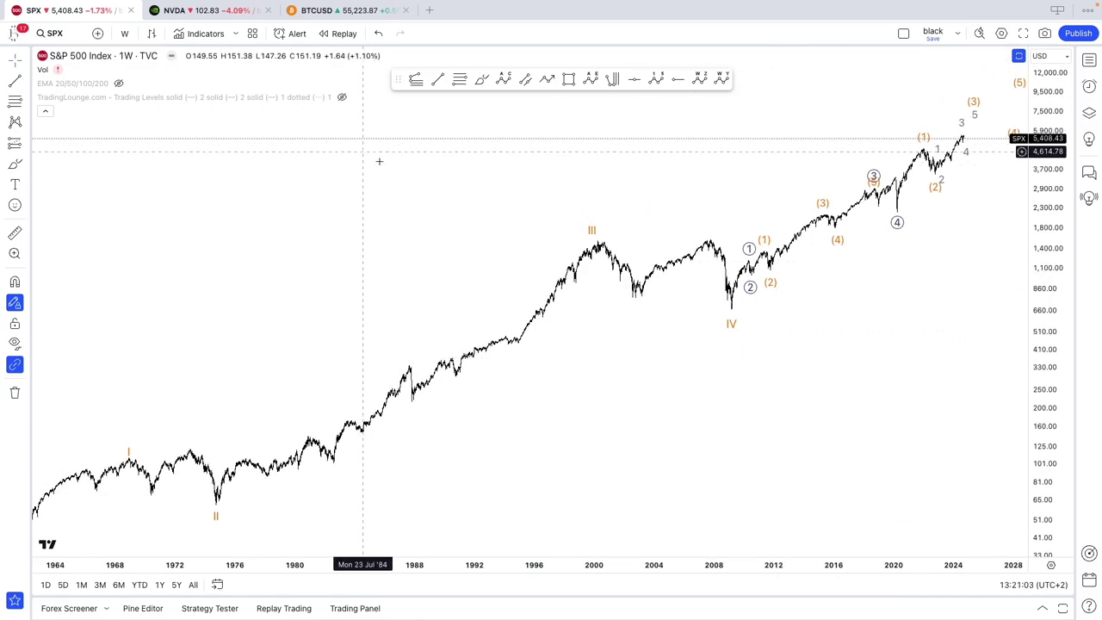
click(941, 41)
drag(585, 176, 334, 209)
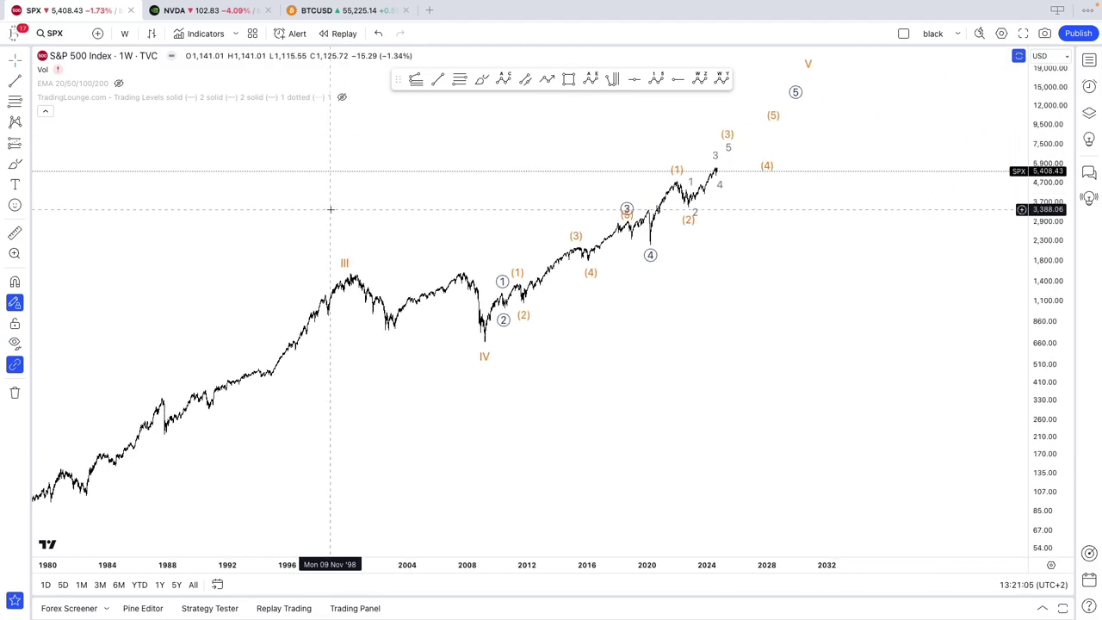
scroll(336, 211, up, 4)
drag(1032, 483, 1032, 348)
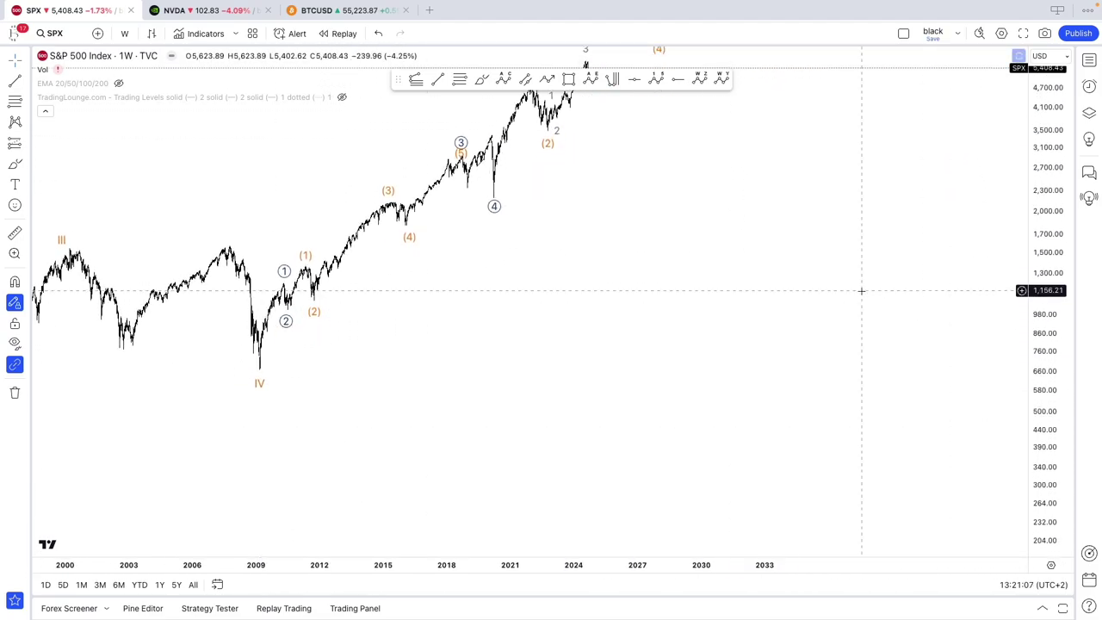
drag(861, 314, 988, 448)
scroll(989, 450, up, 4)
drag(879, 429, 910, 433)
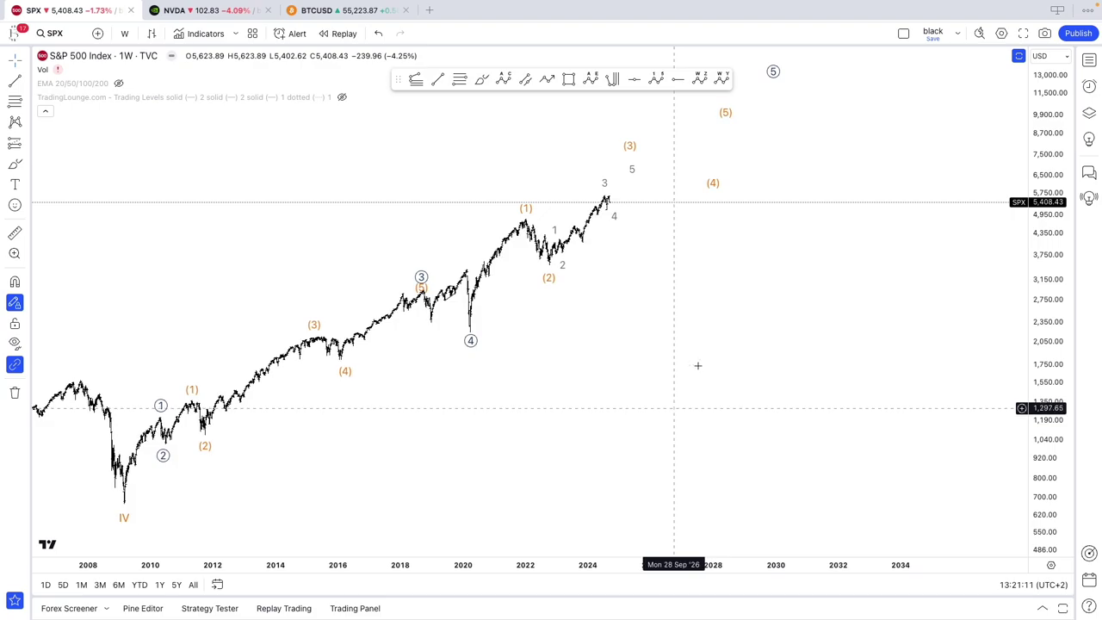
Hide the bullish LONG TERM wave count in the object tree and view the primary 1 and aggressive counts one at a time.
click(1090, 113)
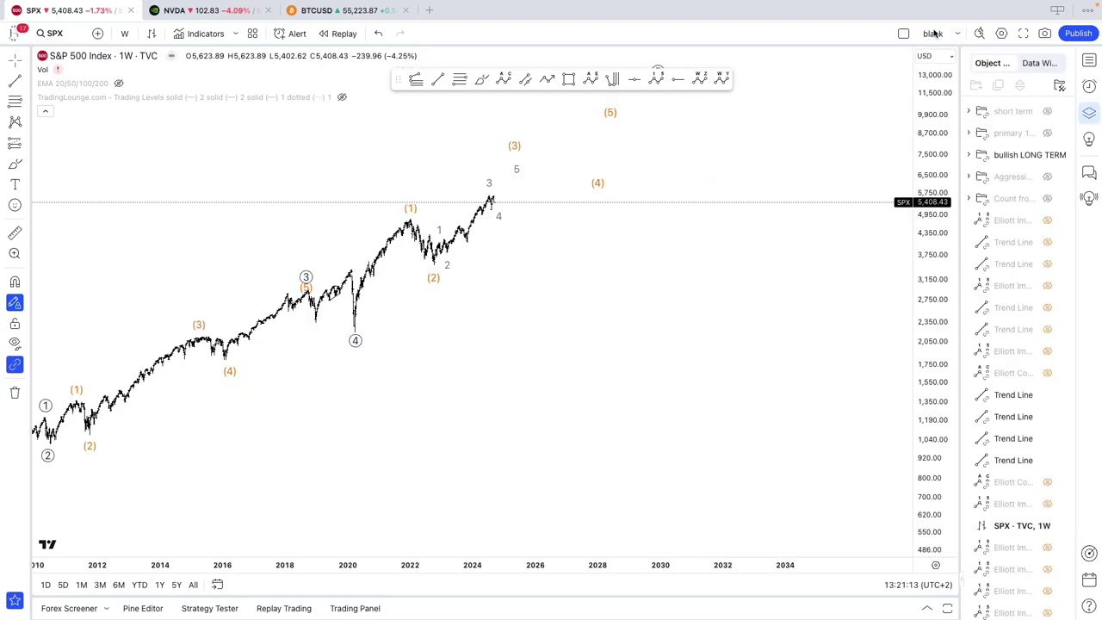
scroll(855, 171, down, 2)
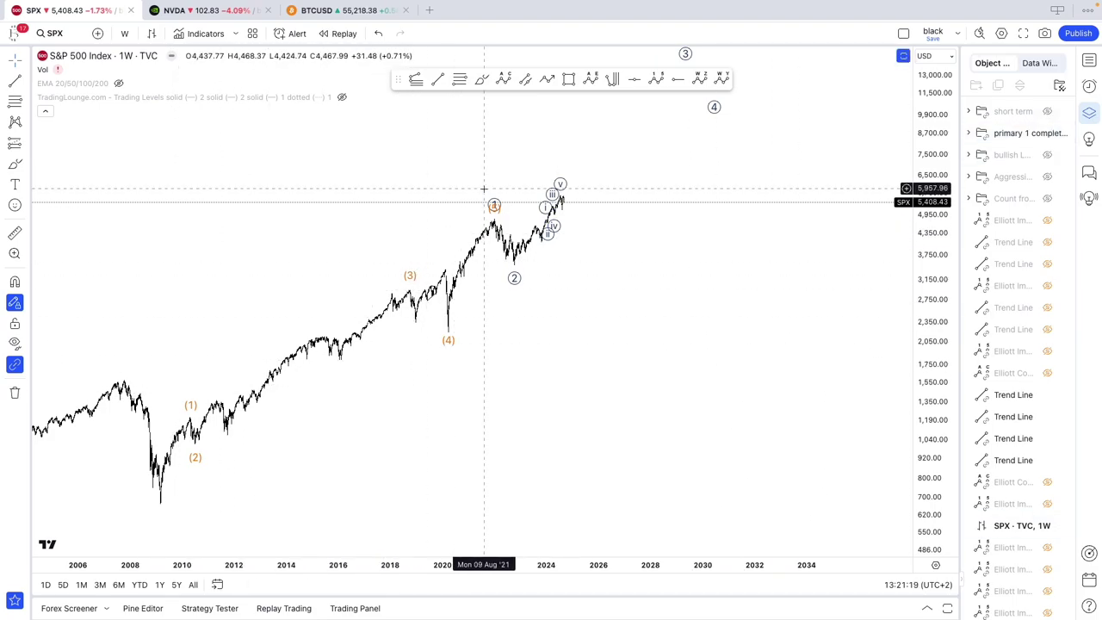
click(1047, 132)
click(1047, 157)
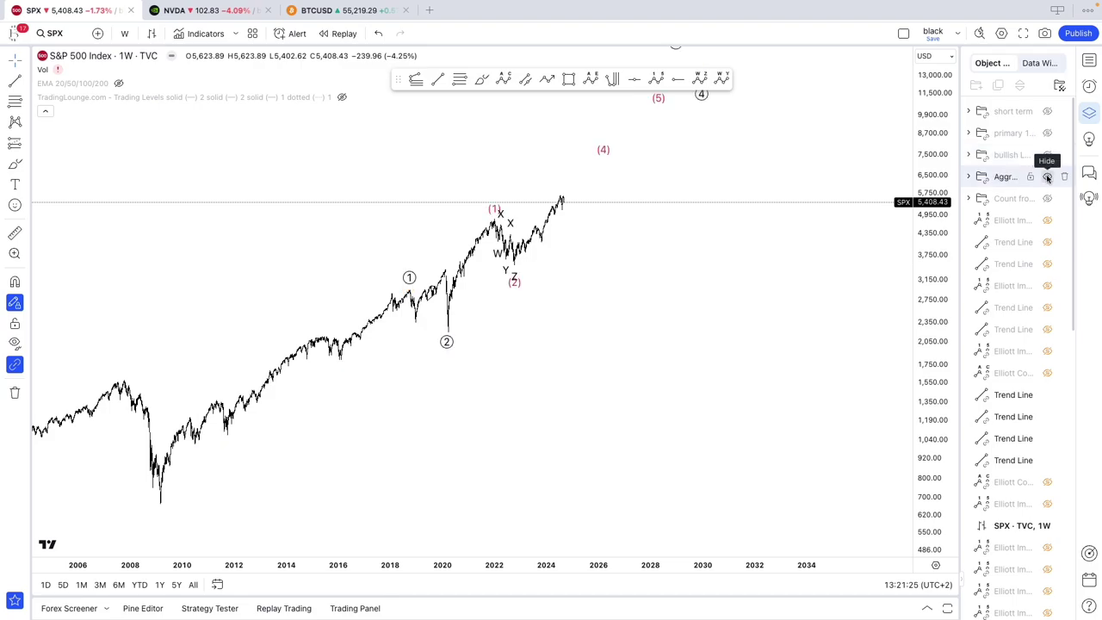
click(1047, 176)
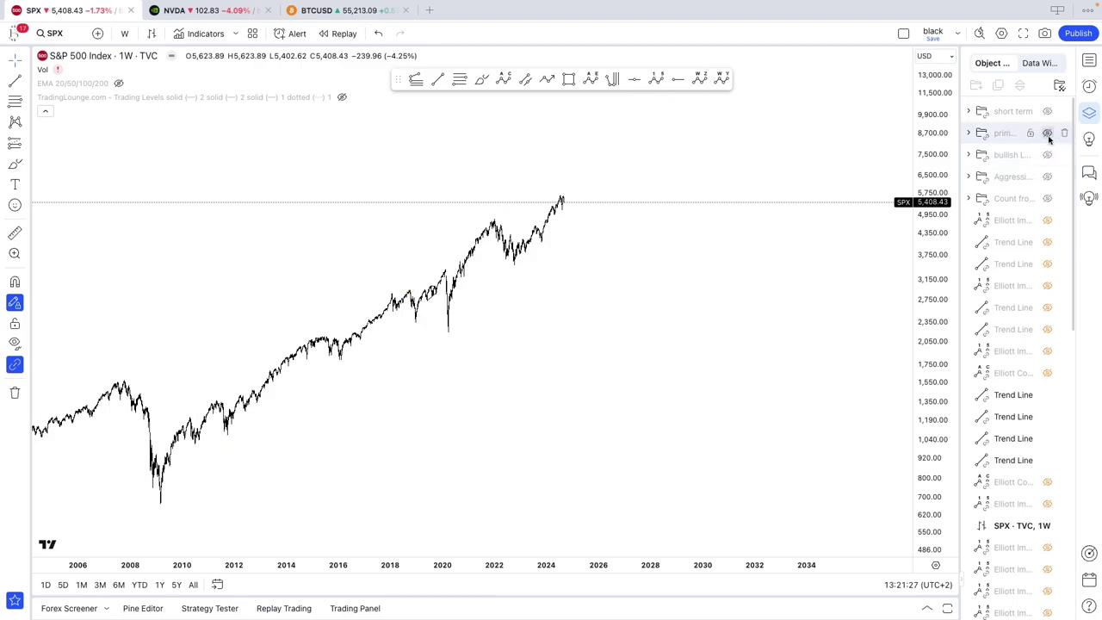
View the aggressive wave count again, hide it, and show only the Count from 1957 group.
click(1048, 133)
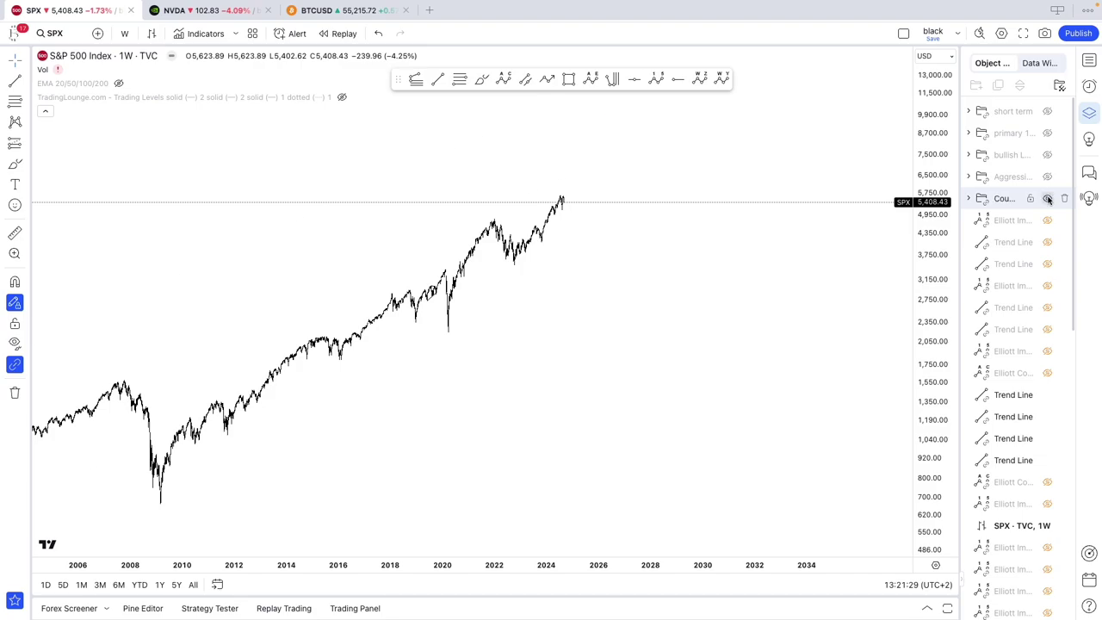
click(1048, 199)
click(1047, 199)
click(1047, 177)
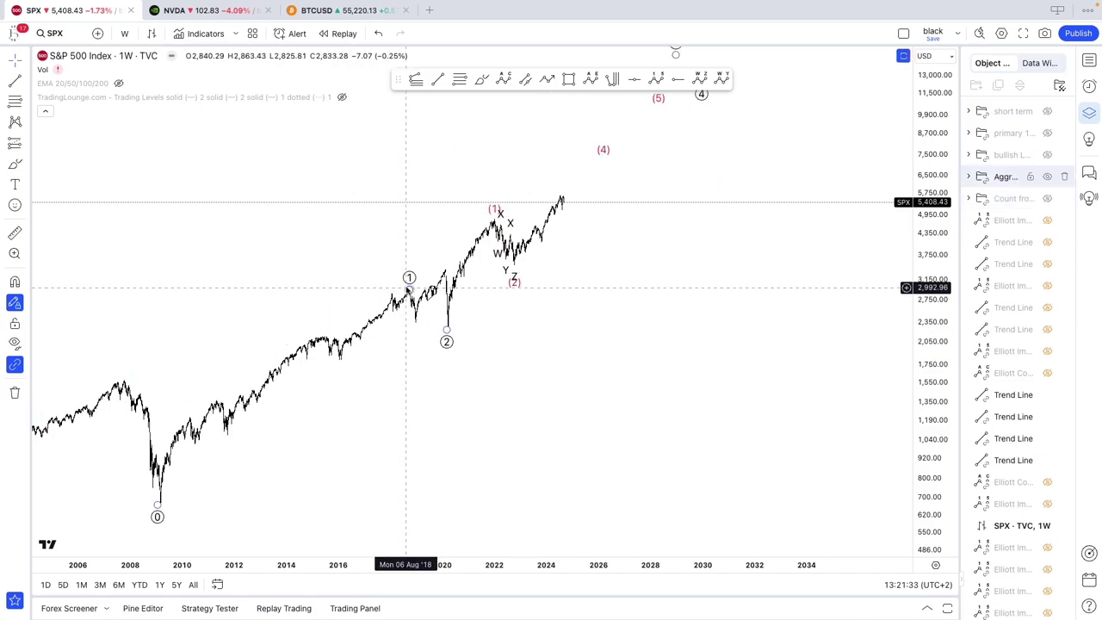
click(1047, 176)
click(1047, 198)
right_click(756, 336)
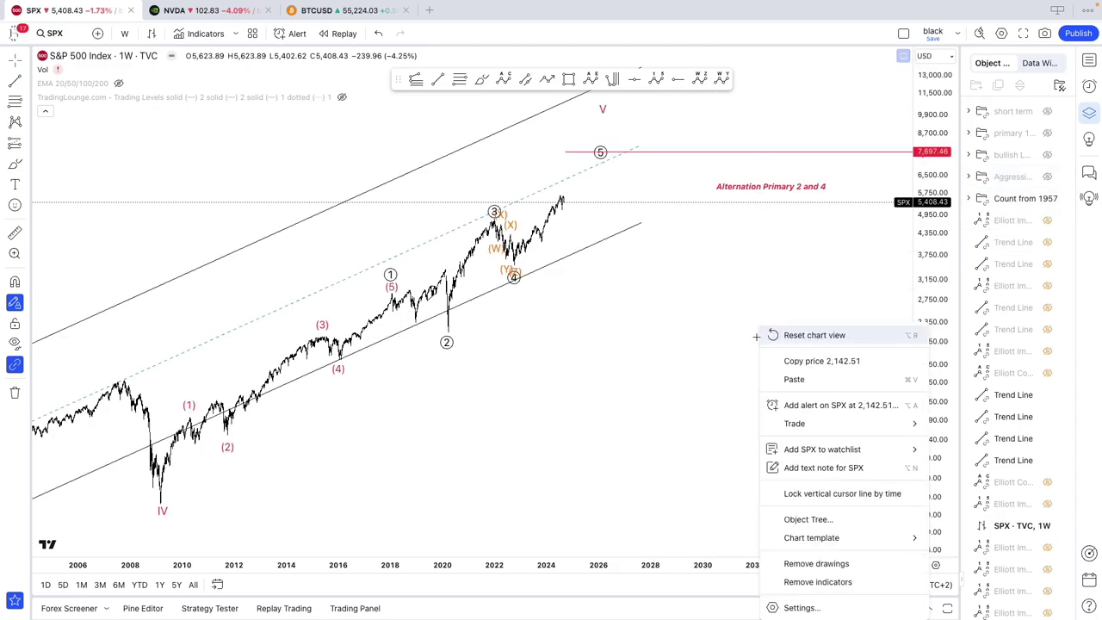
click(633, 346)
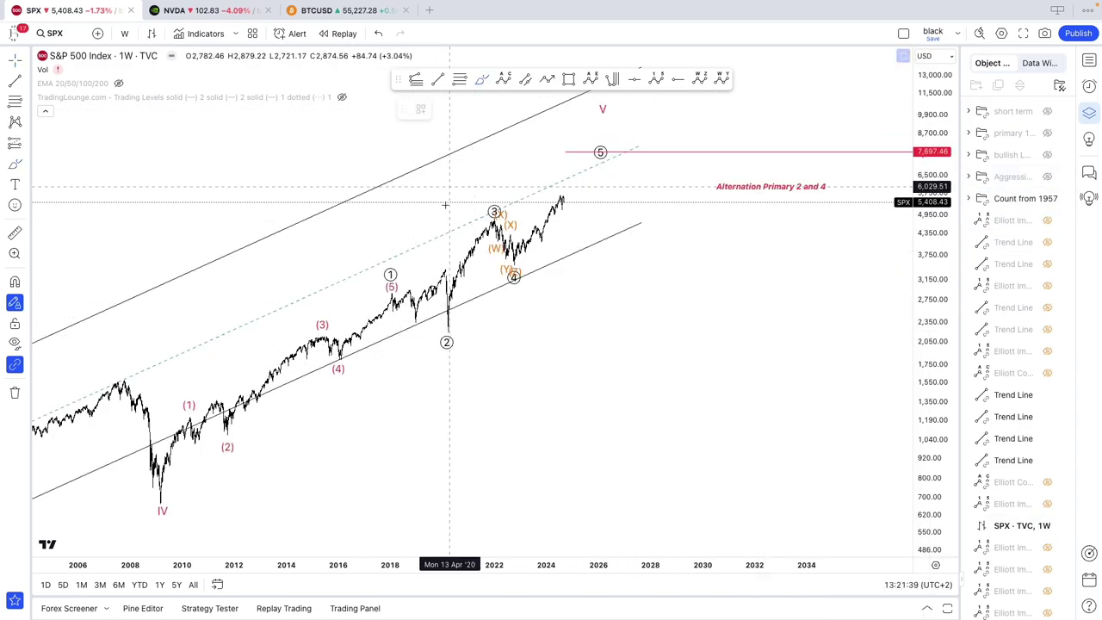
Brush freehand circles around the primary 2 and 4 corrections and labels 1, 3 and 5, plus strokes towards the 7,697.46 target line.
mouse_move(426, 277)
mouse_down()
mouse_move(381, 282)
mouse_move(458, 338)
mouse_move(423, 284)
mouse_up()
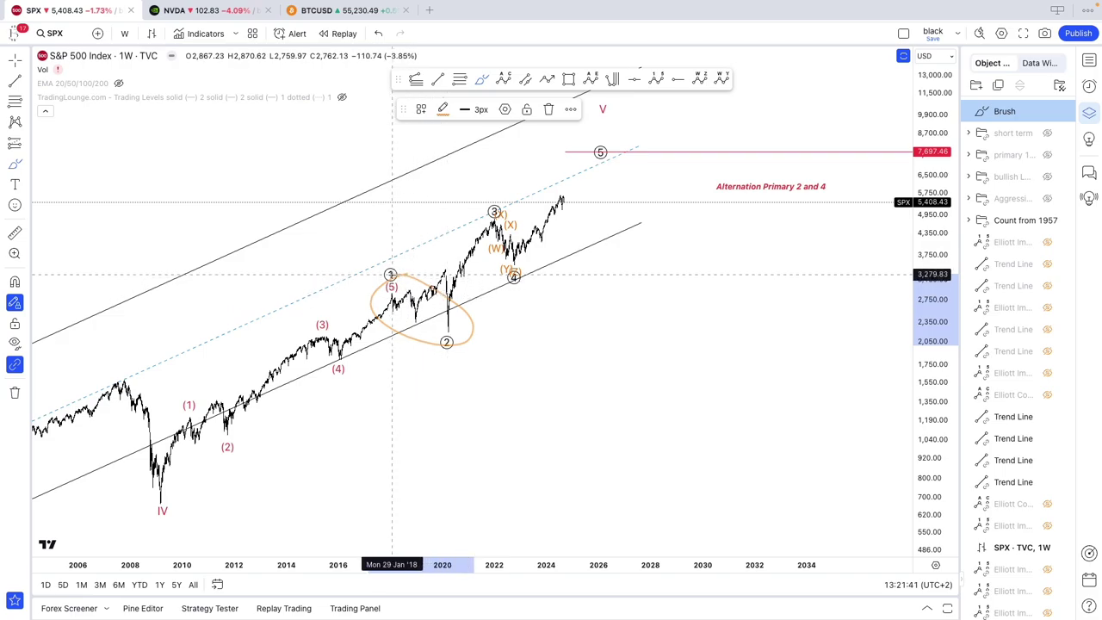
mouse_move(515, 250)
mouse_down()
mouse_move(485, 232)
mouse_move(520, 255)
mouse_up()
drag(562, 200, 585, 162)
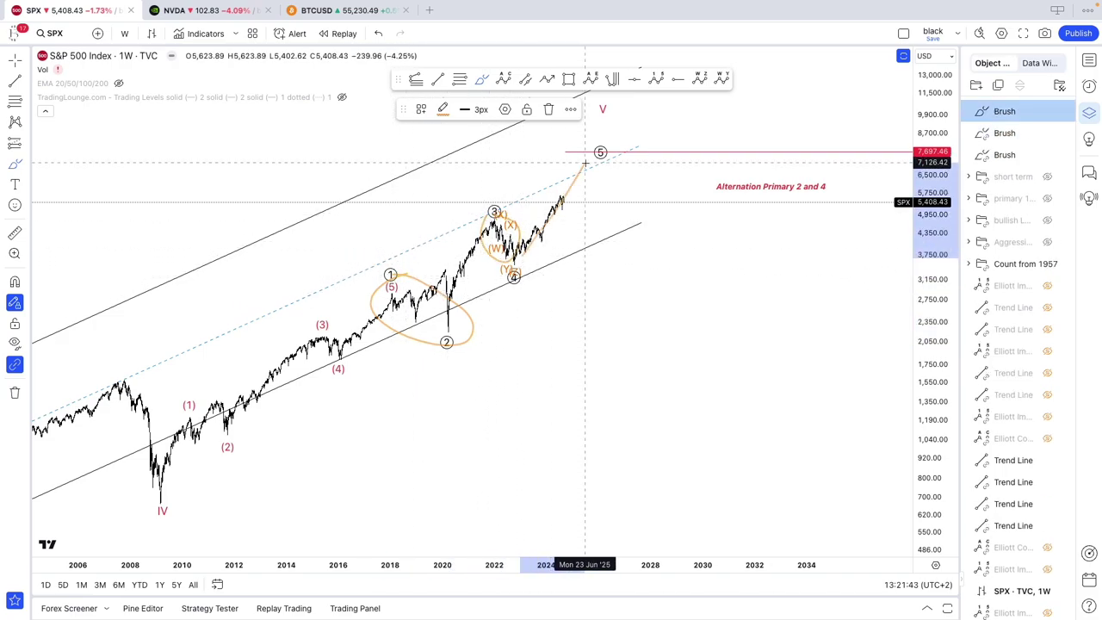
mouse_move(854, 140)
mouse_down()
mouse_move(740, 152)
mouse_move(814, 155)
mouse_move(568, 163)
mouse_up()
drag(484, 192, 503, 198)
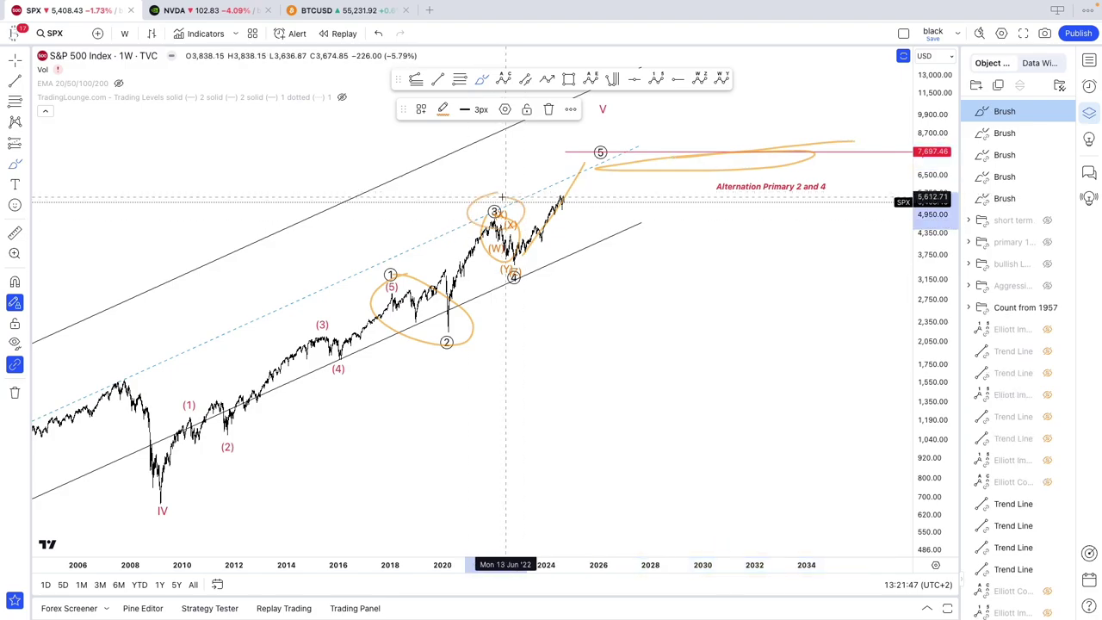
drag(377, 280, 400, 271)
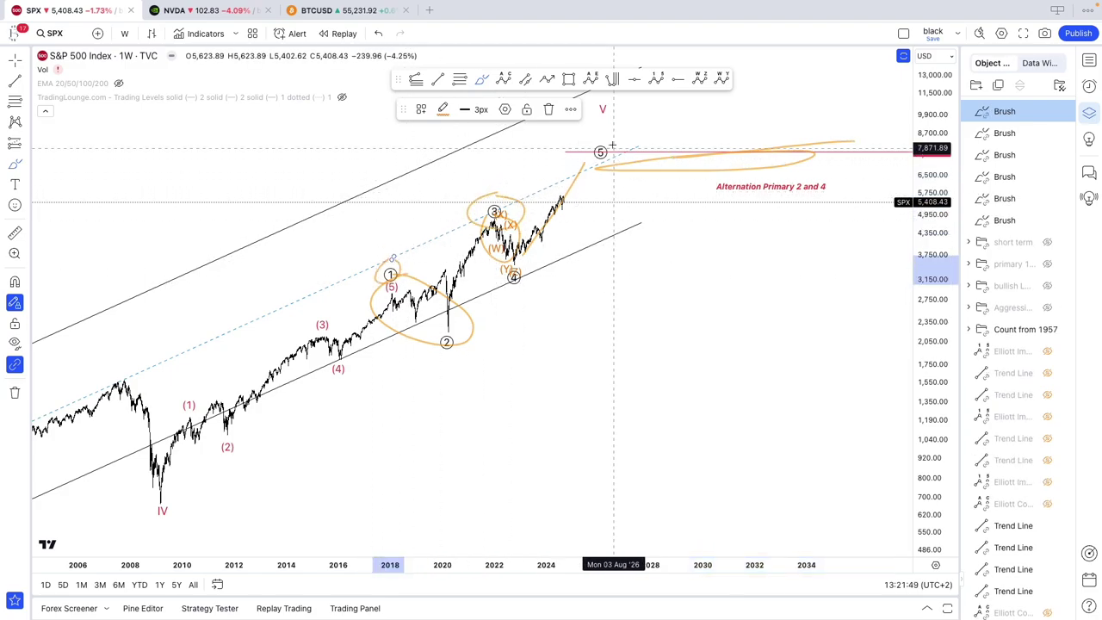
mouse_move(603, 138)
mouse_down()
mouse_move(559, 163)
mouse_move(564, 144)
mouse_up()
drag(534, 183, 470, 213)
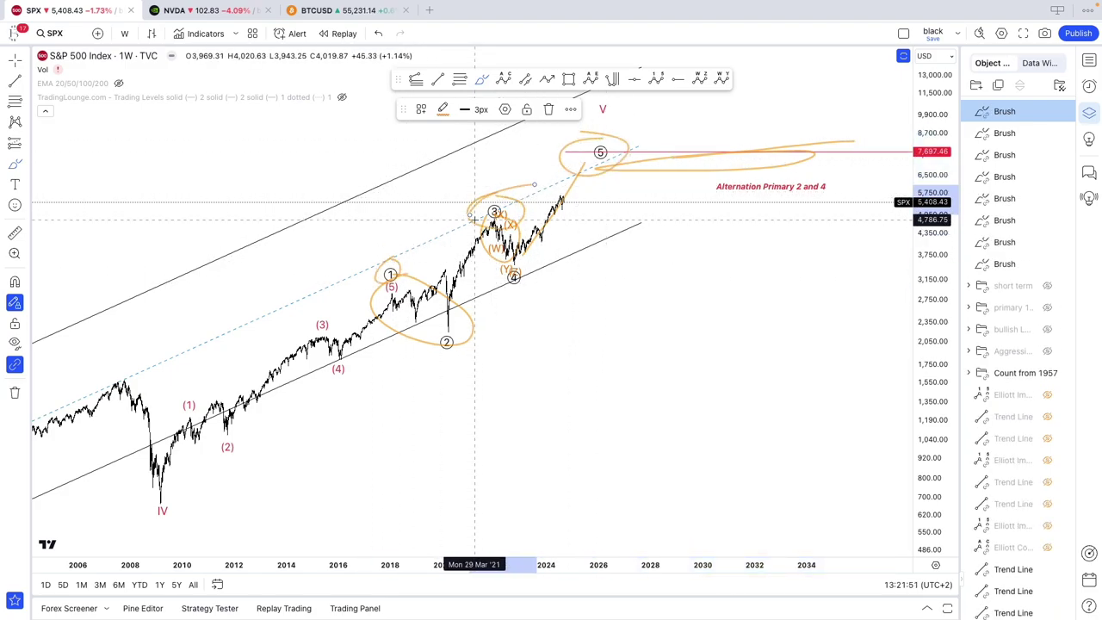
Undo all the freehand brush strokes on the SPX chart and leave the Brush tool.
key(ctrl+z)
key(ctrl+z)
key(ctrl+z)
key(ctrl+z)
key(ctrl+z)
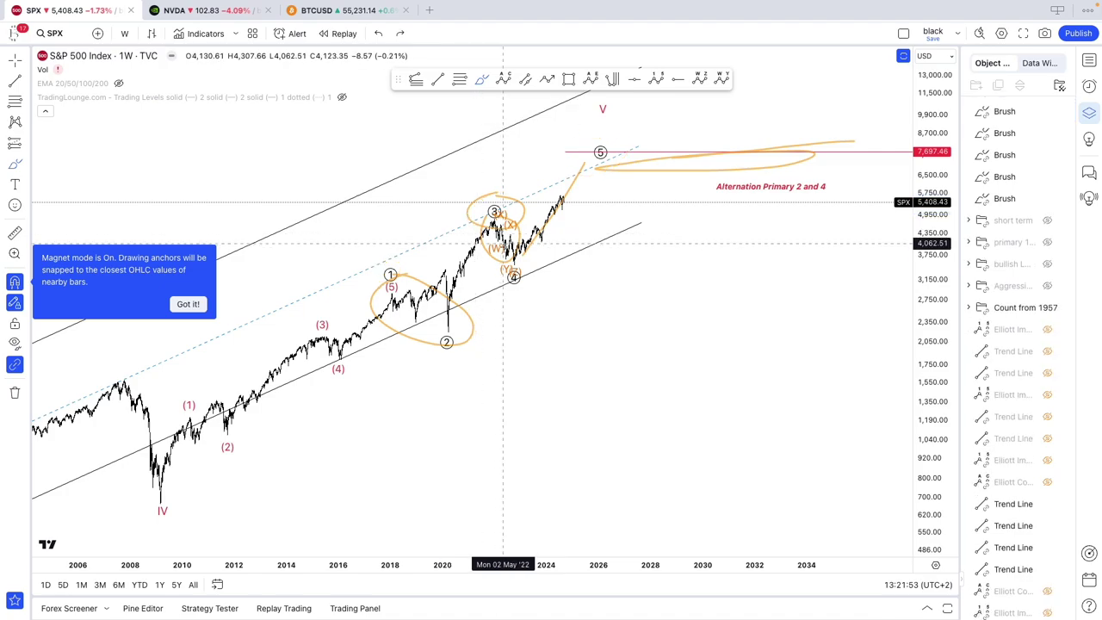
key(ctrl+z)
key(ctrl+z)
key(ctrl+z)
key(ctrl+z)
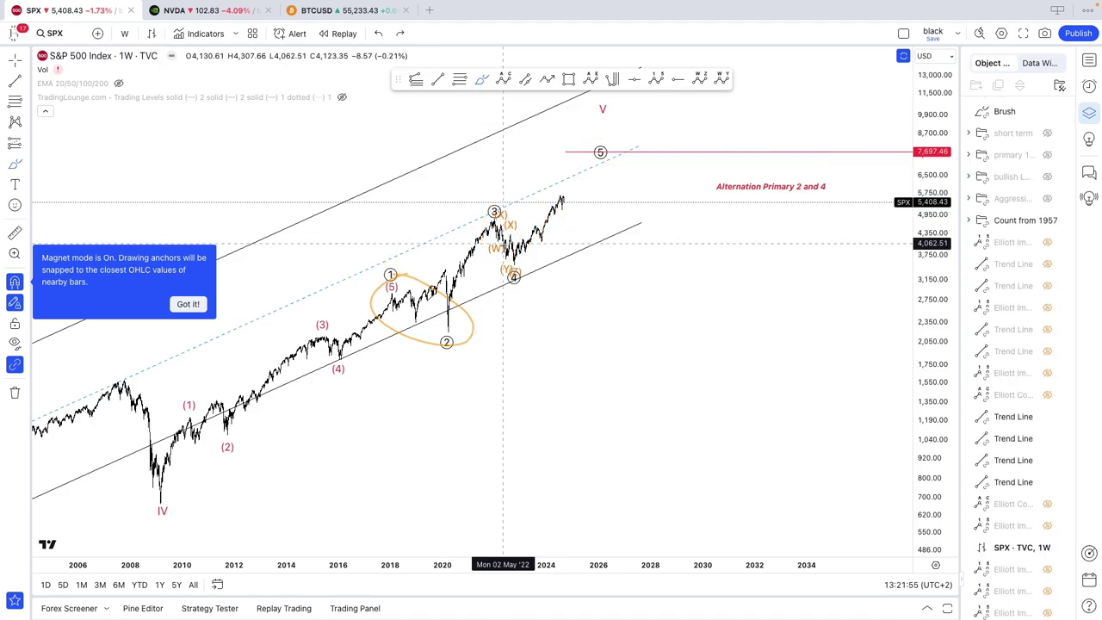
key(ctrl+y)
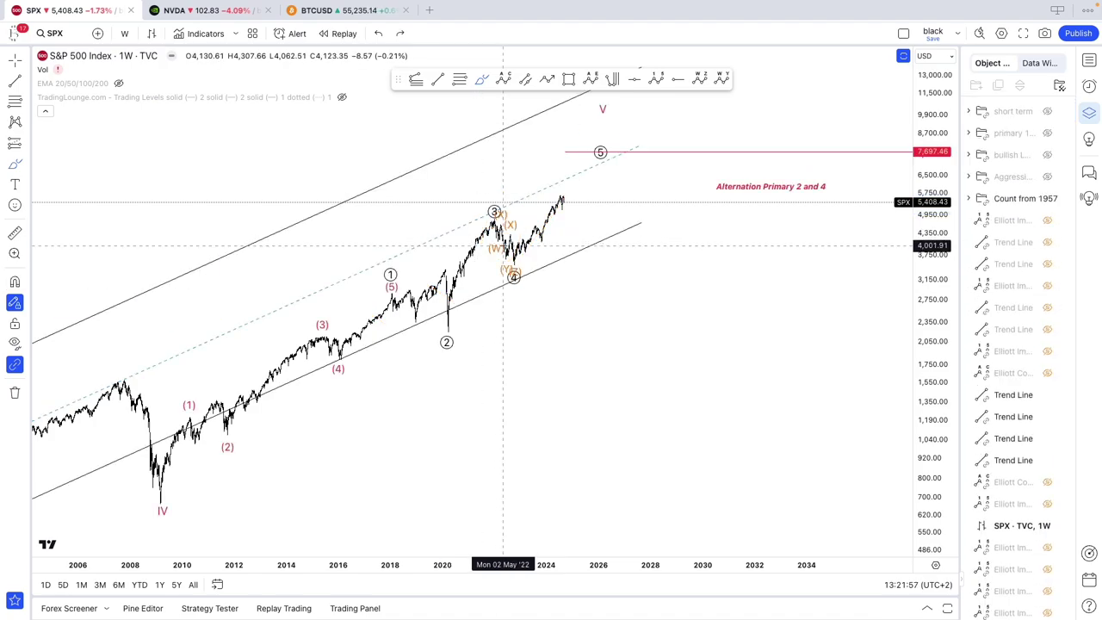
key(Escape)
Open the watchlist, change the SPX chart to the 4-hour interval and auto-fit its price scale.
scroll(533, 319, down, 2)
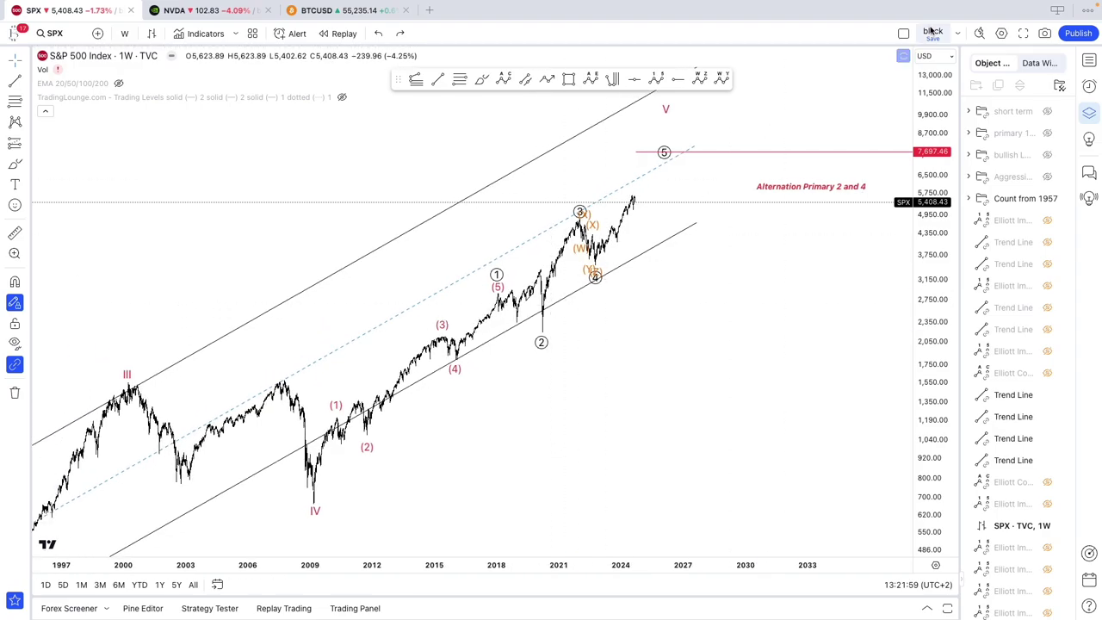
click(1092, 62)
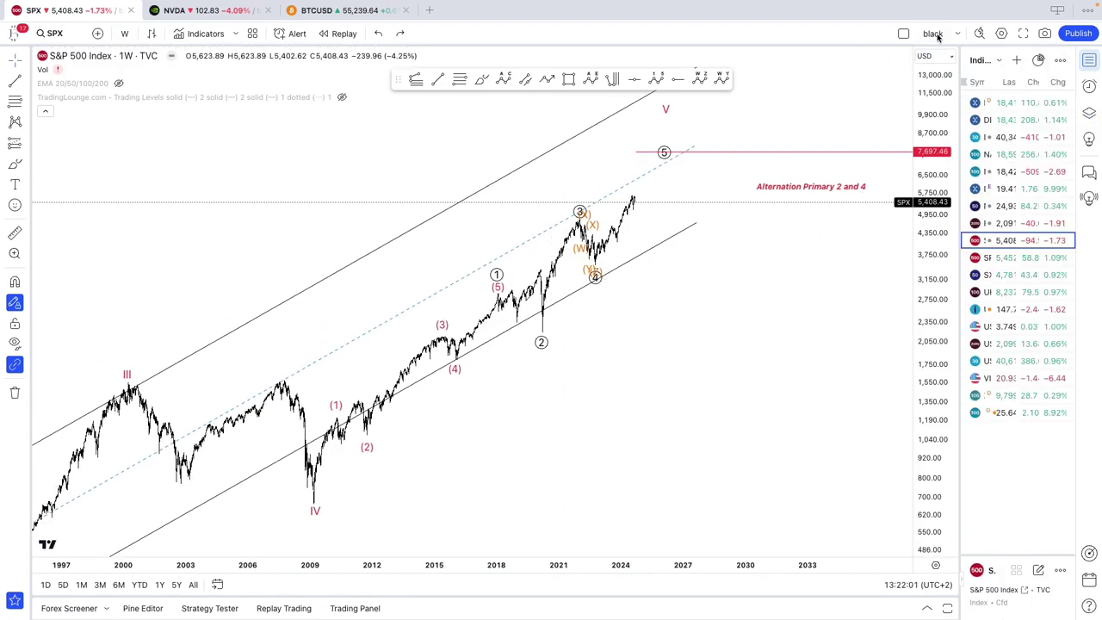
click(125, 32)
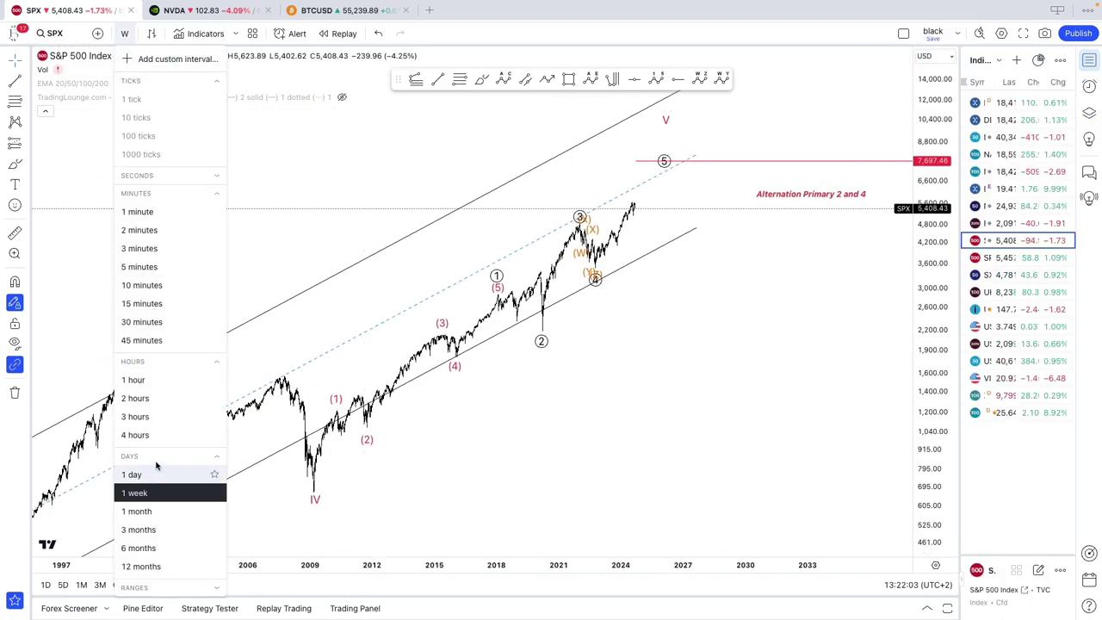
click(172, 434)
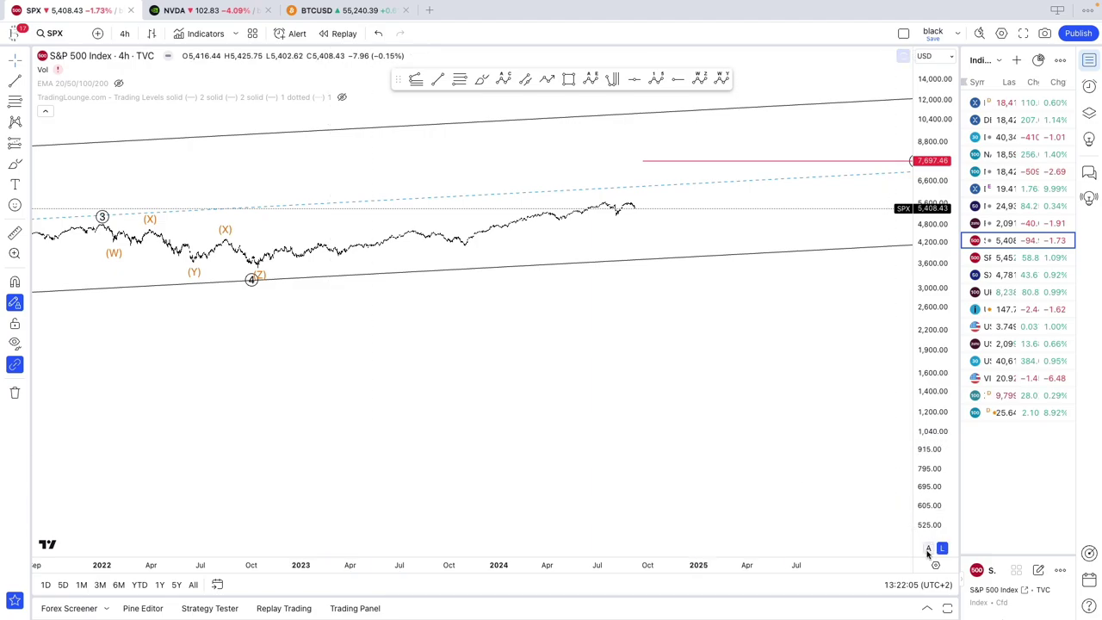
click(928, 551)
Hide the Count from 1957 group on the 4-hour SPX chart and show the primary 1 complete group.
click(1089, 114)
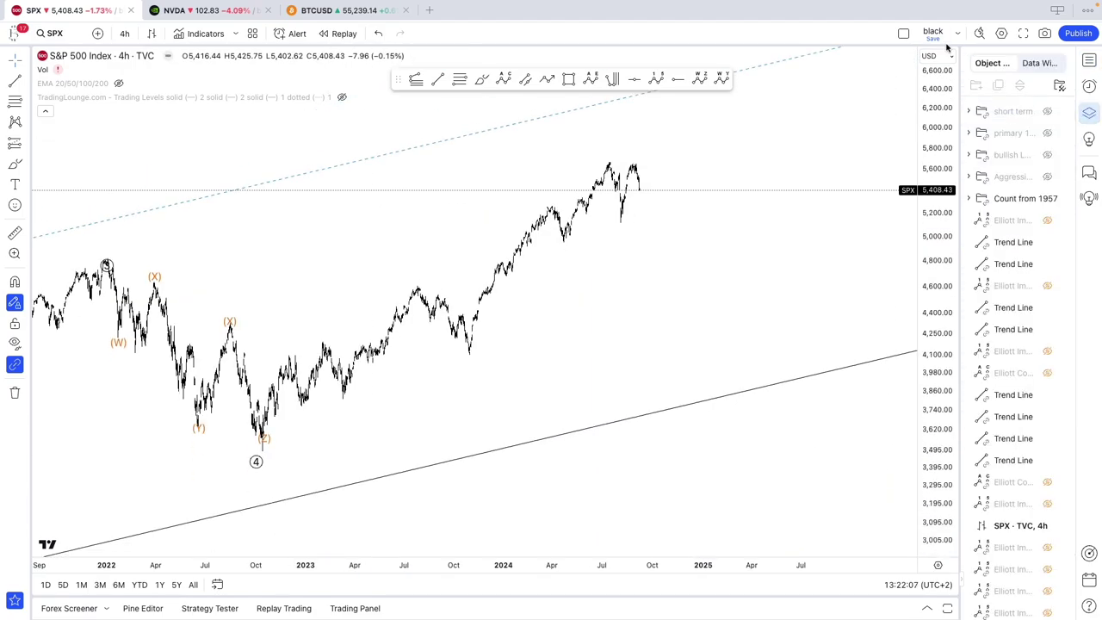
click(1047, 198)
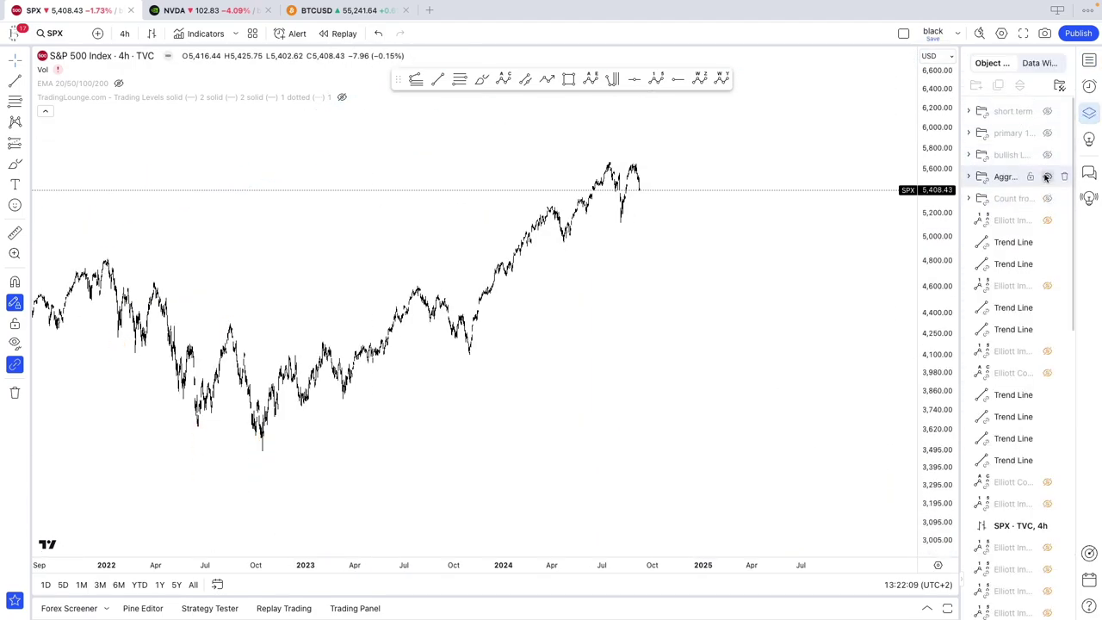
click(1047, 176)
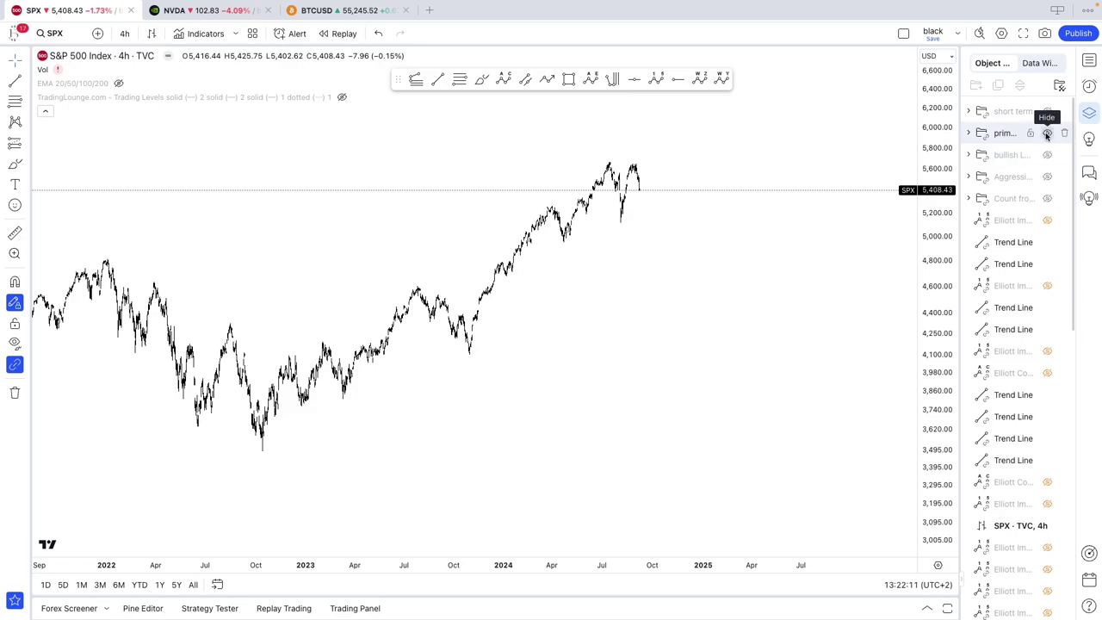
click(1047, 134)
scroll(816, 264, up, 1)
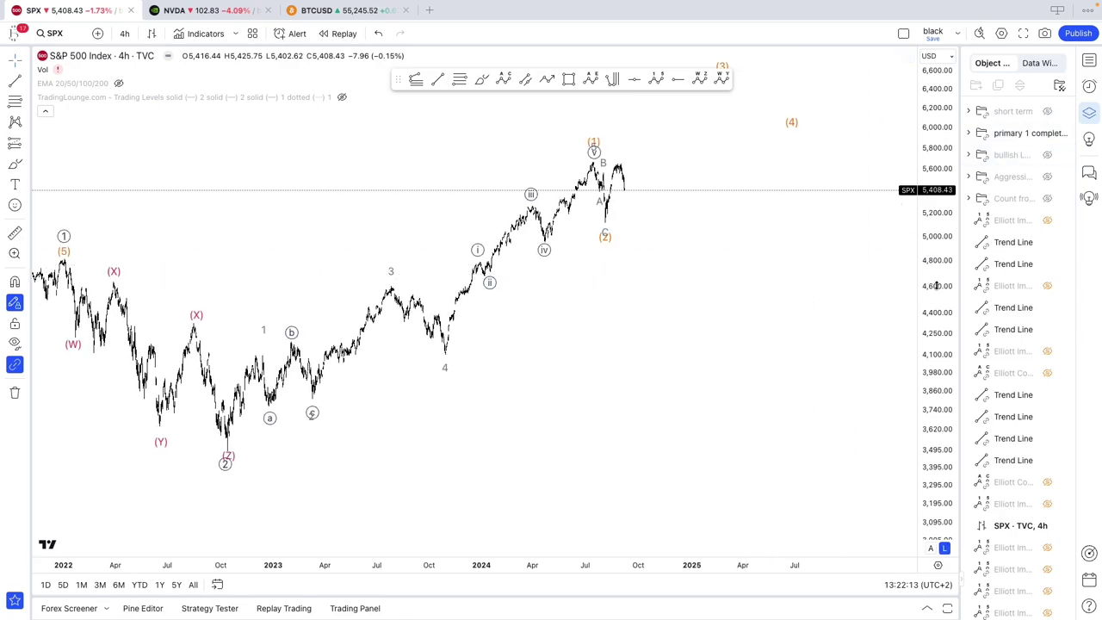
Hide the primary 1 and aggressive wave counts and show only the bullish LONG TERM group.
click(1048, 133)
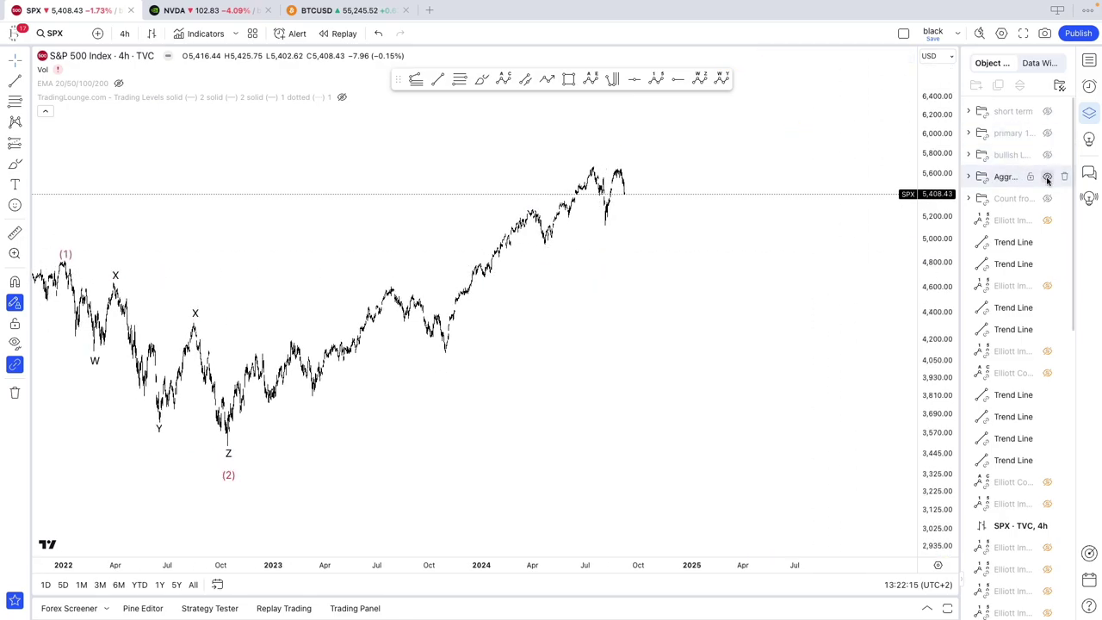
click(1048, 178)
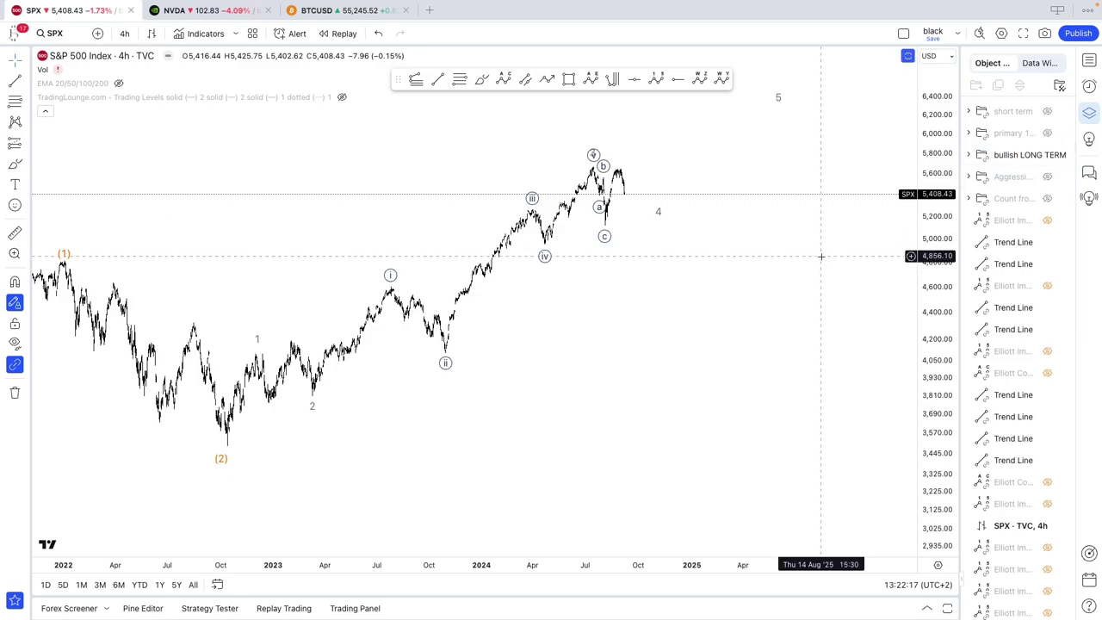
scroll(820, 256, up, 1)
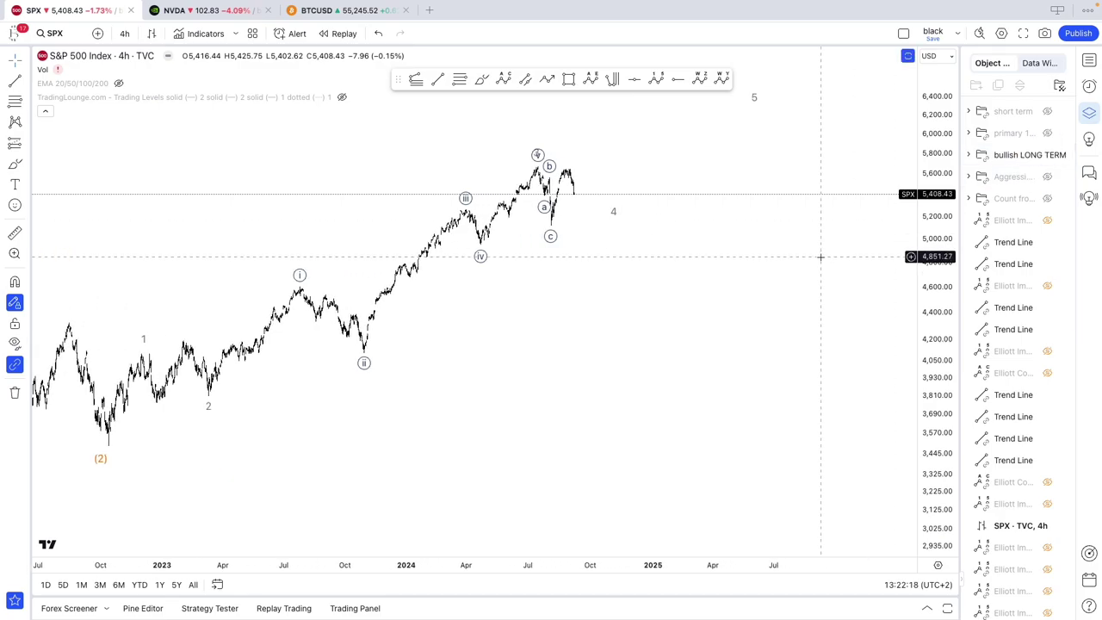
Move the end point of circled wave v slightly lower at the July 2024 high, just below the wave 3 label.
drag(541, 170, 540, 151)
click(538, 173)
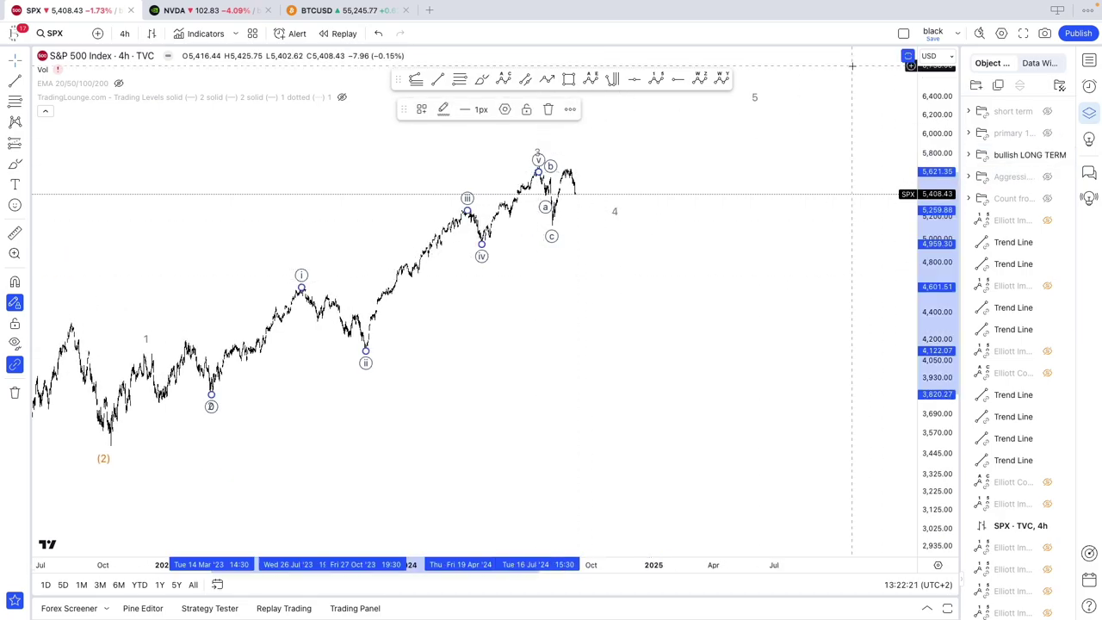
drag(856, 146, 921, 154)
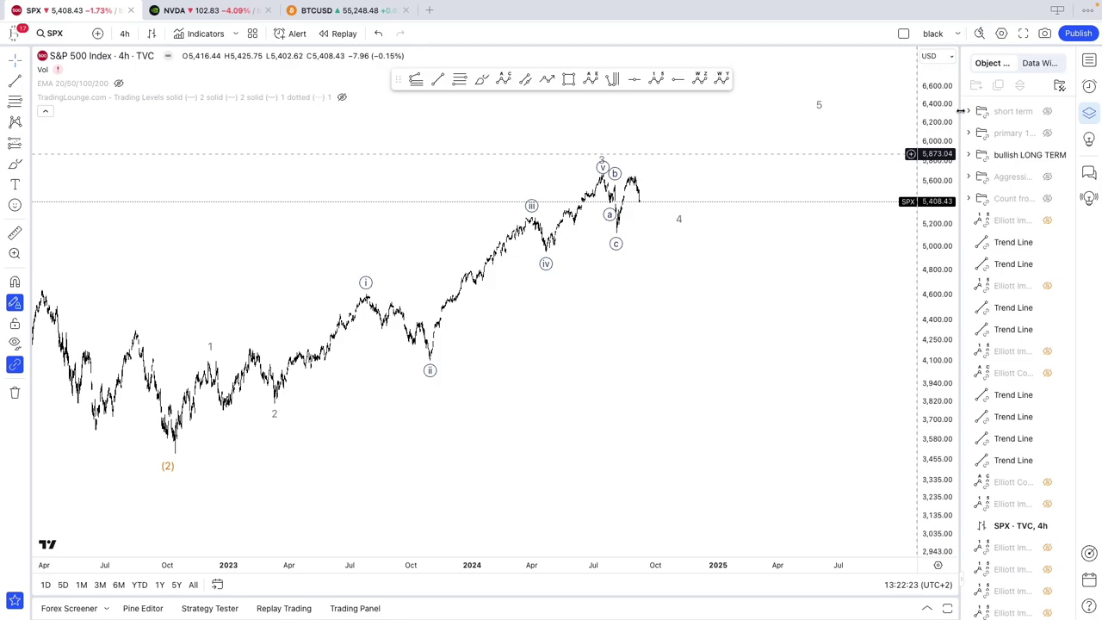
scroll(844, 434, up, 2)
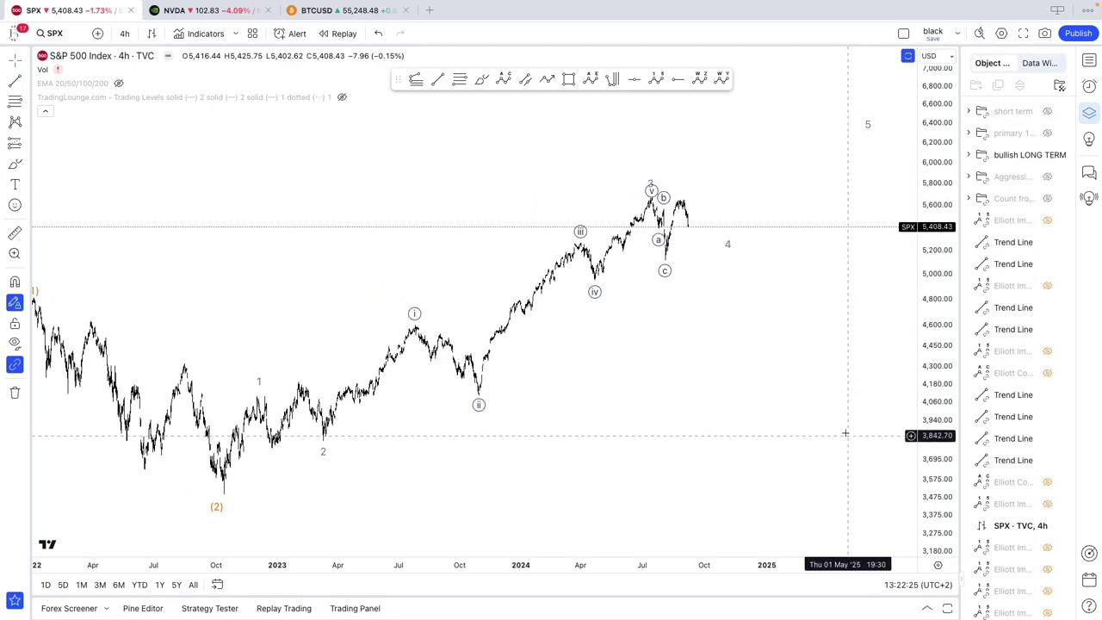
Adjust the wave (2) label at the October 2022 low and the wave 2 label at the March 2023 low.
drag(95, 508, 102, 490)
click(174, 488)
click(221, 445)
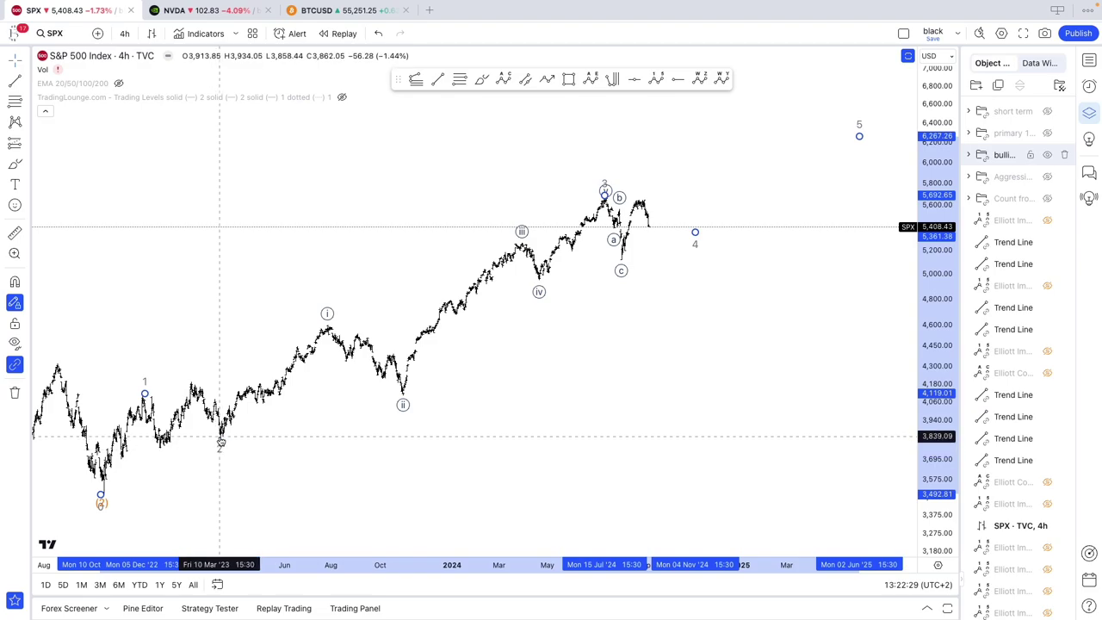
click(768, 79)
scroll(479, 249, up, 2)
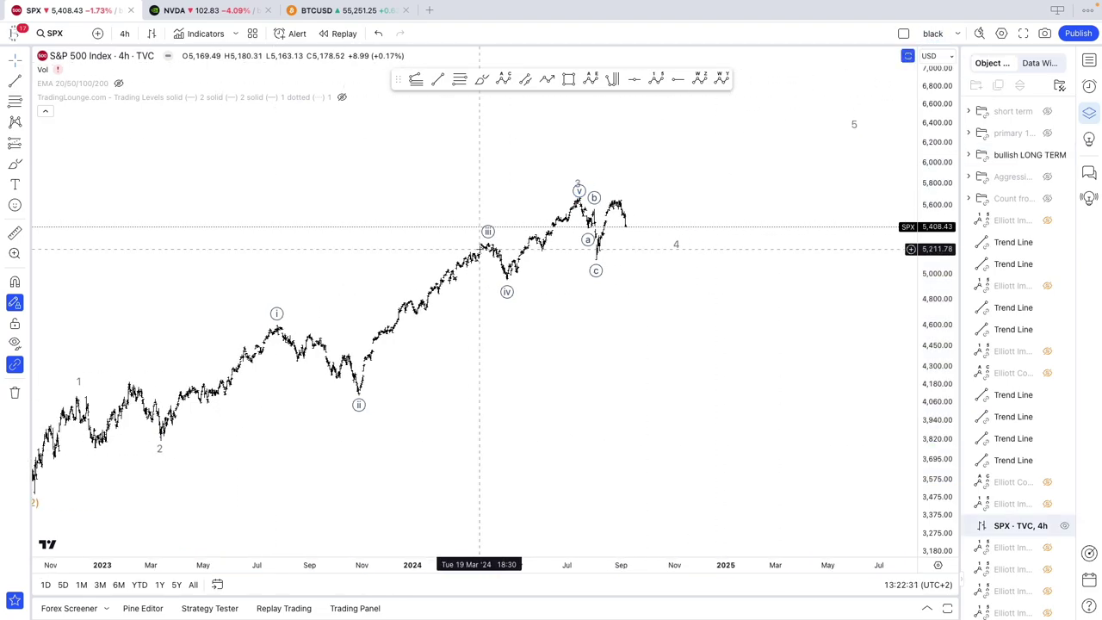
Brush a freehand path along the bullish count from wave (2) up towards the projected wave 5, and undo the stroke.
scroll(479, 249, down, 1)
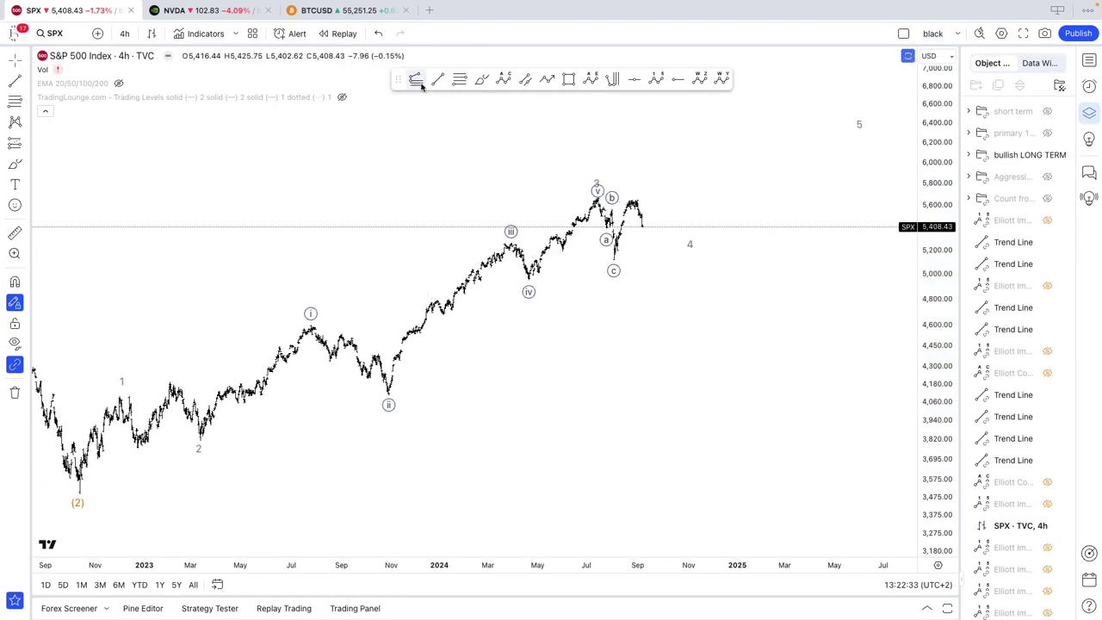
click(482, 79)
mouse_move(76, 492)
mouse_down()
mouse_move(198, 442)
mouse_move(331, 344)
mouse_move(532, 241)
mouse_move(590, 193)
mouse_move(615, 252)
mouse_move(658, 252)
mouse_move(741, 136)
mouse_up()
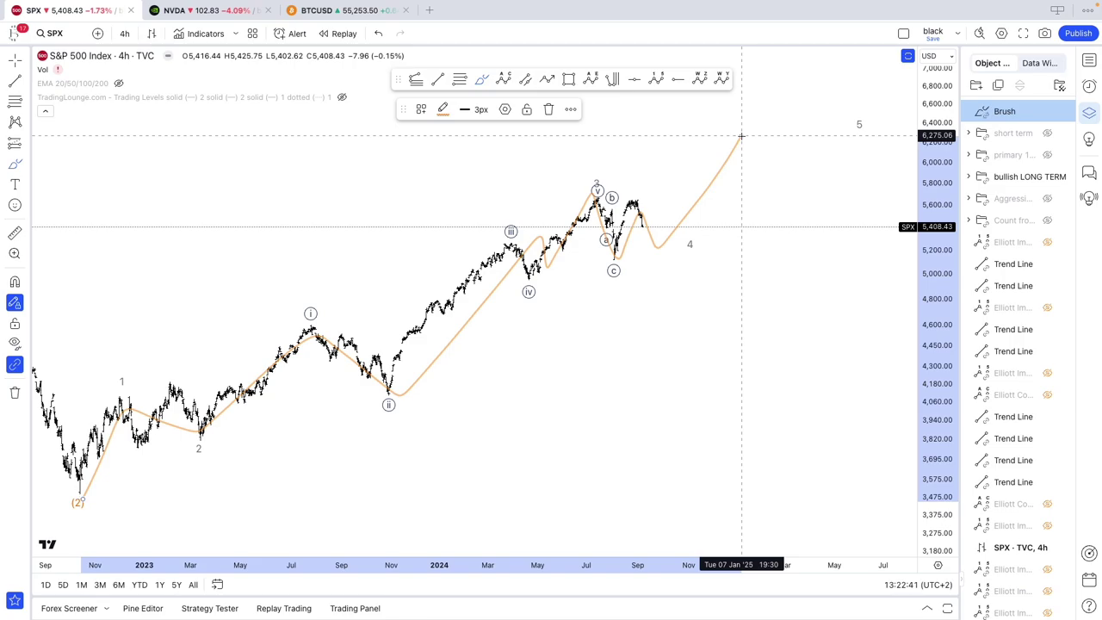
key(ctrl+z)
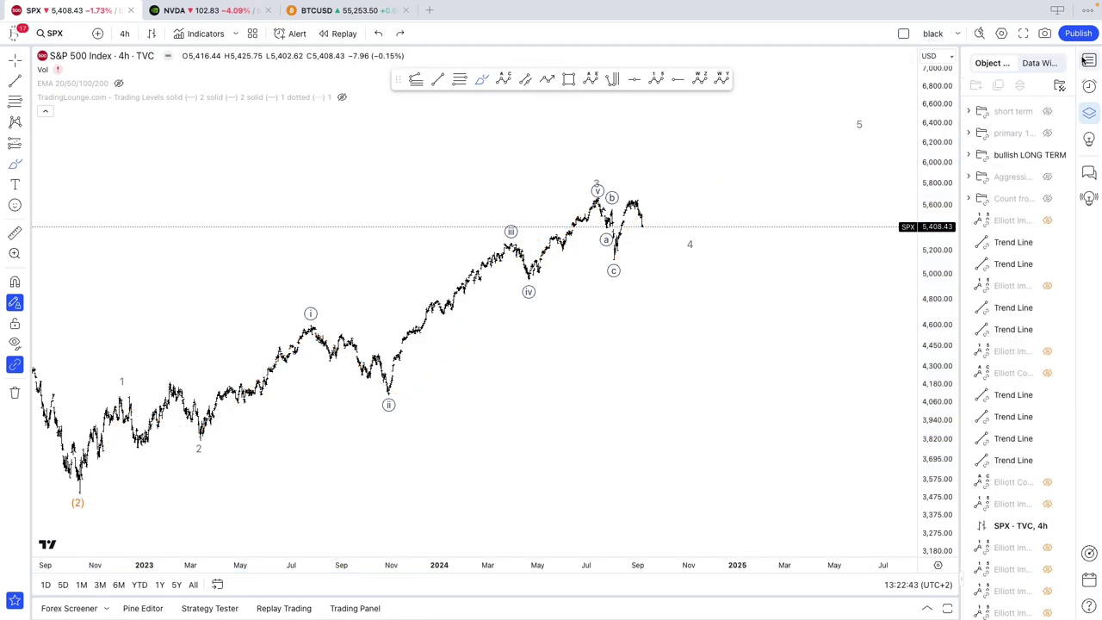
Open the watchlist, switch briefly to SPX500USD and return to the SPX chart.
click(1085, 59)
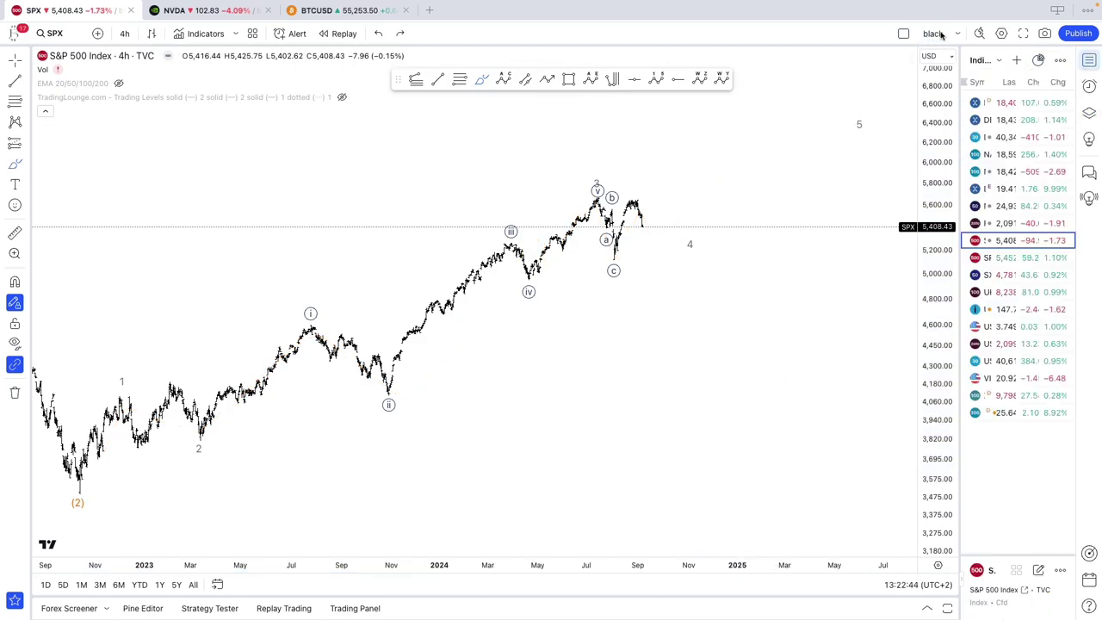
click(1003, 258)
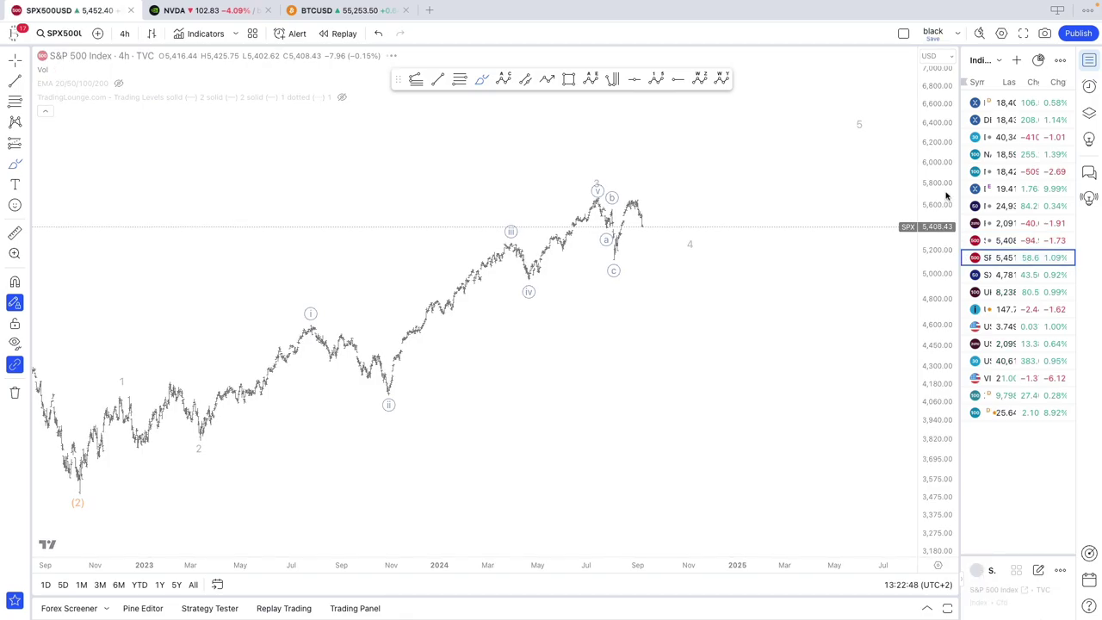
click(1033, 242)
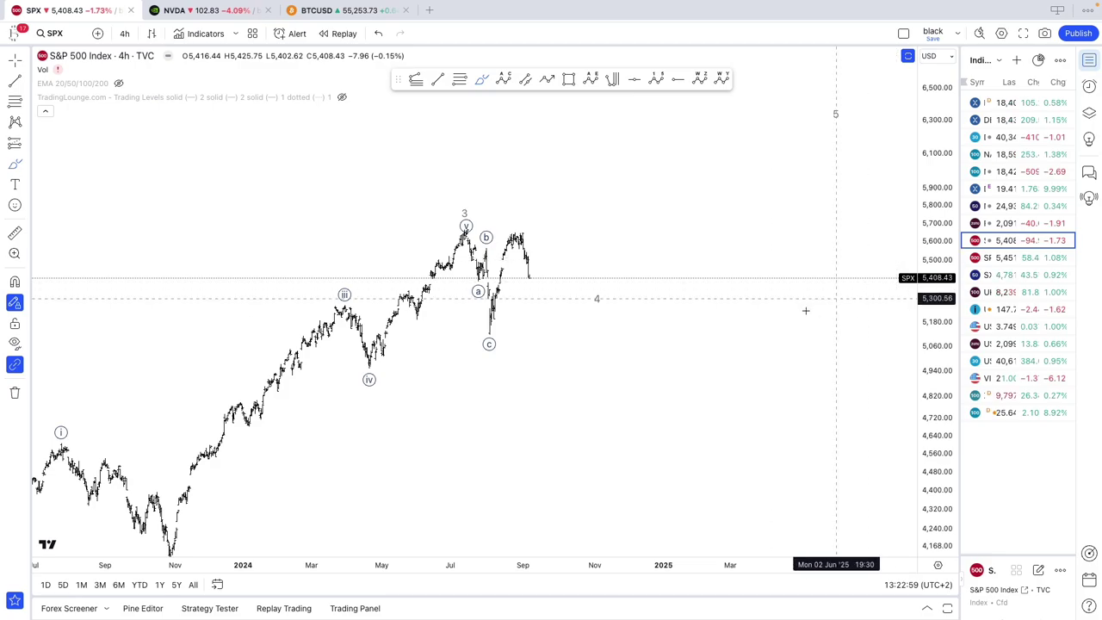
Remove the stray brush stroke below wave 4 and switch back to the Cross cursor.
scroll(542, 358, up, 1)
click(538, 358)
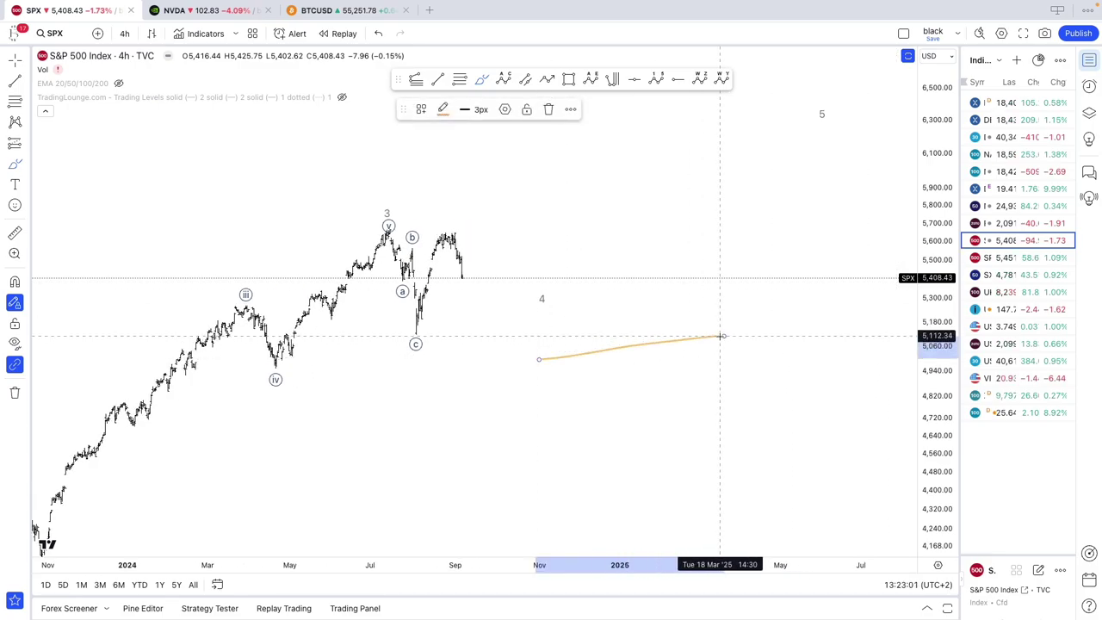
key(Escape)
drag(915, 361, 923, 394)
click(16, 65)
Examine the bullish long-term count from wave (1) through the projected waves 4, 5 and (3).
scroll(204, 199, down, 4)
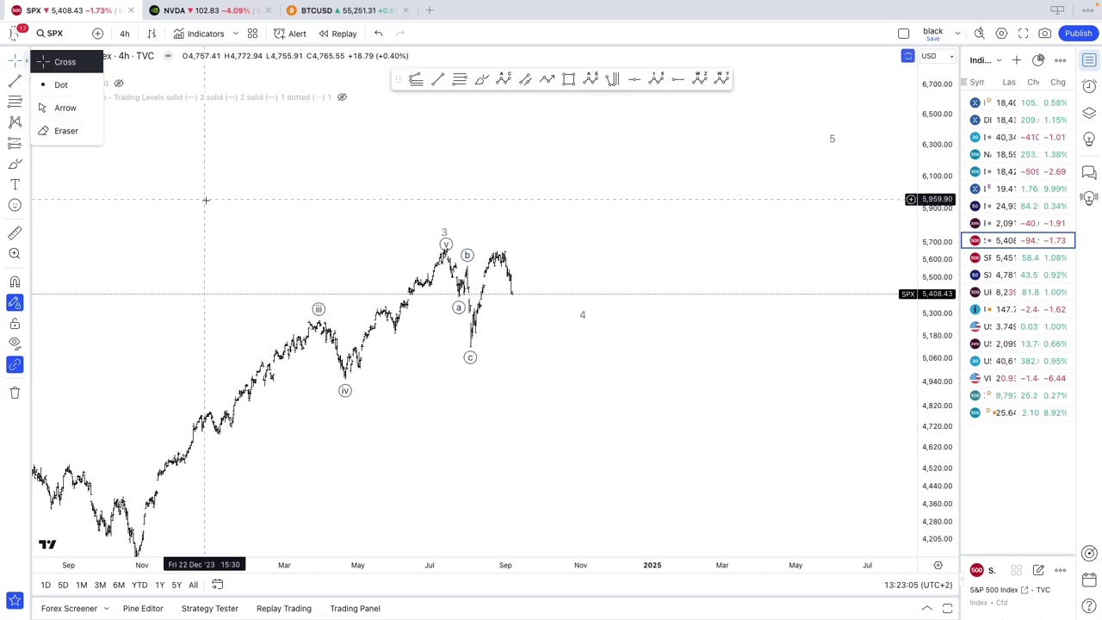
drag(930, 284, 928, 439)
scroll(791, 426, down, 3)
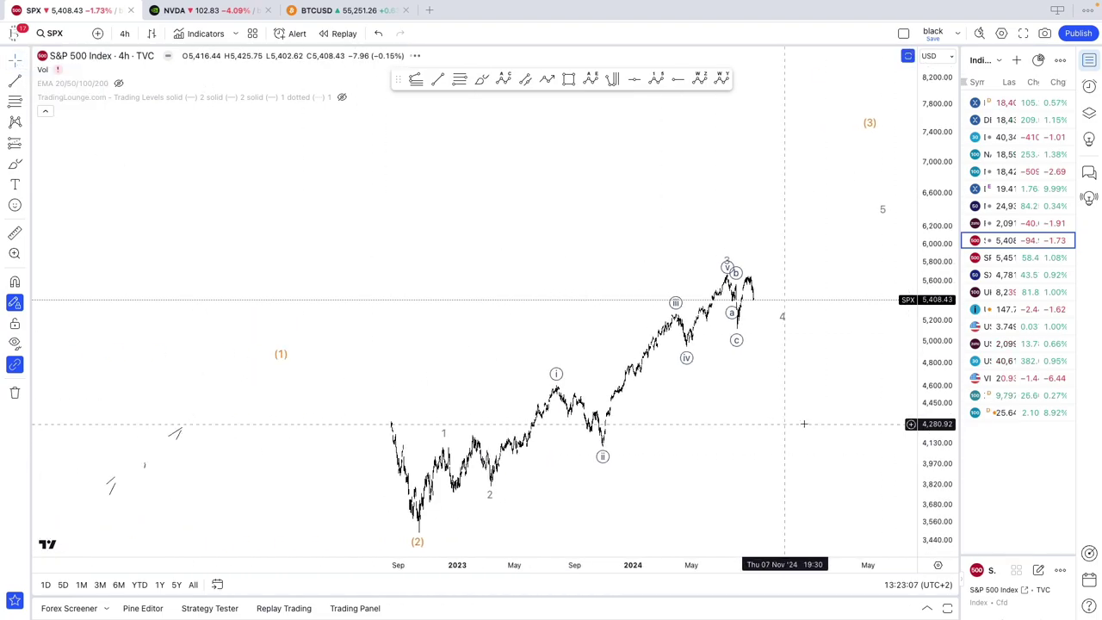
scroll(778, 373, down, 4)
scroll(824, 389, up, 4)
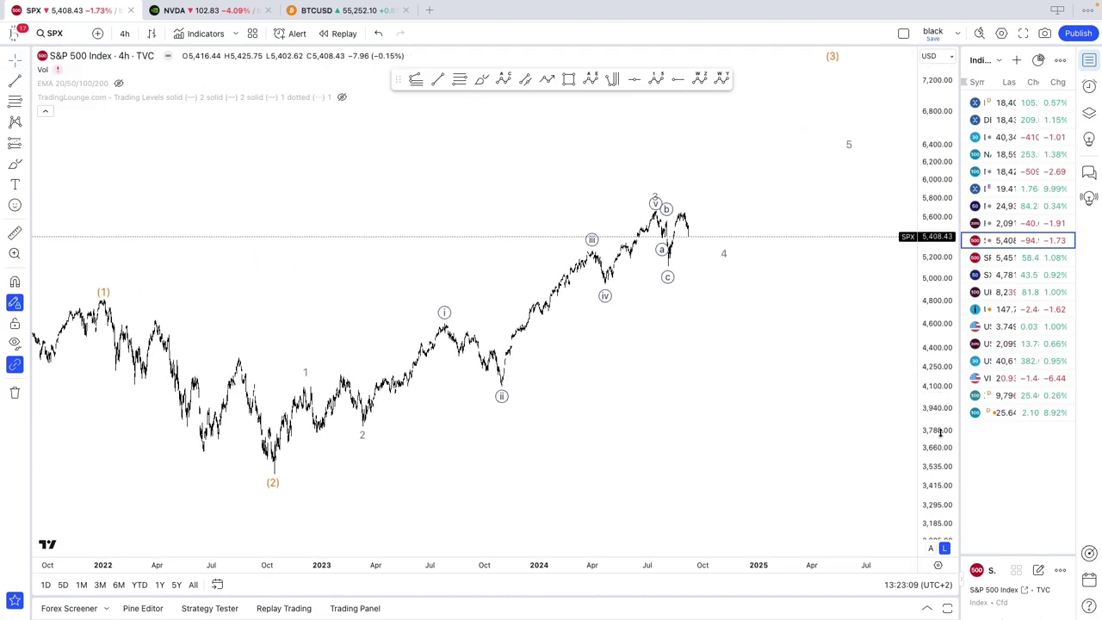
scroll(740, 376, up, 4)
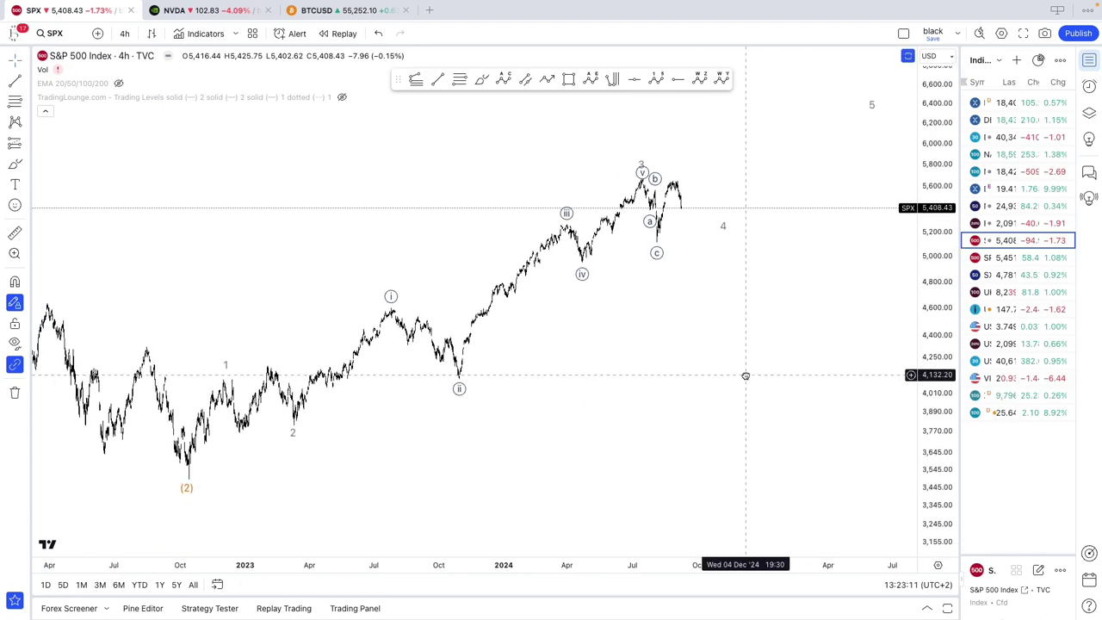
scroll(750, 387, left, 3)
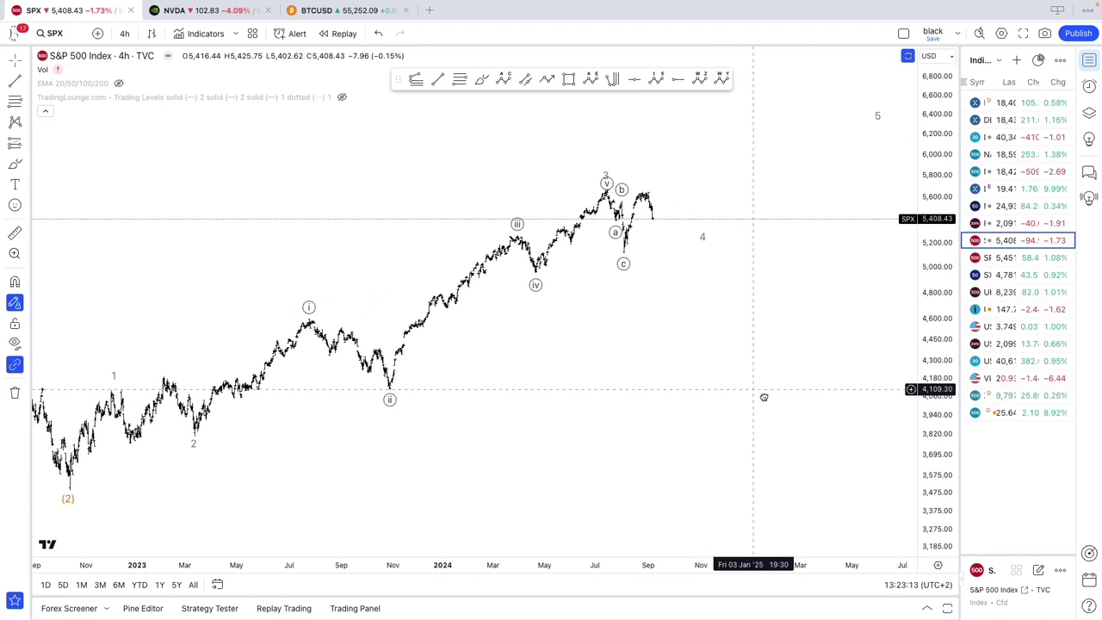
Lower the wave 4 label and move circled c beside it, circled a to the August 2024 low and circled b to the early September high.
click(728, 250)
click(726, 341)
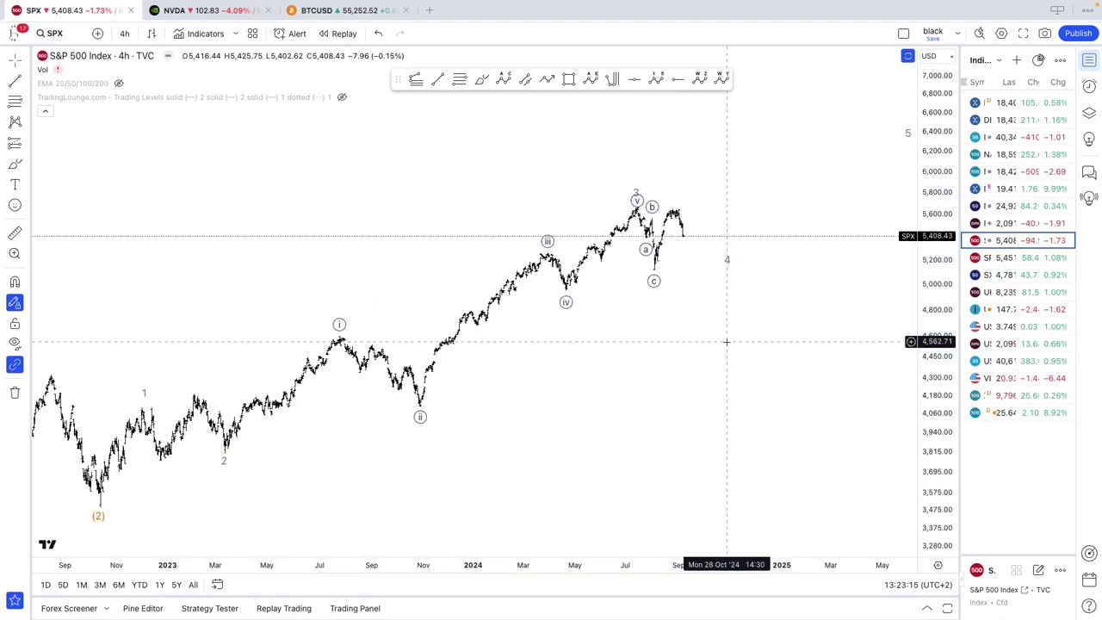
scroll(727, 342, up, 3)
drag(599, 272, 678, 261)
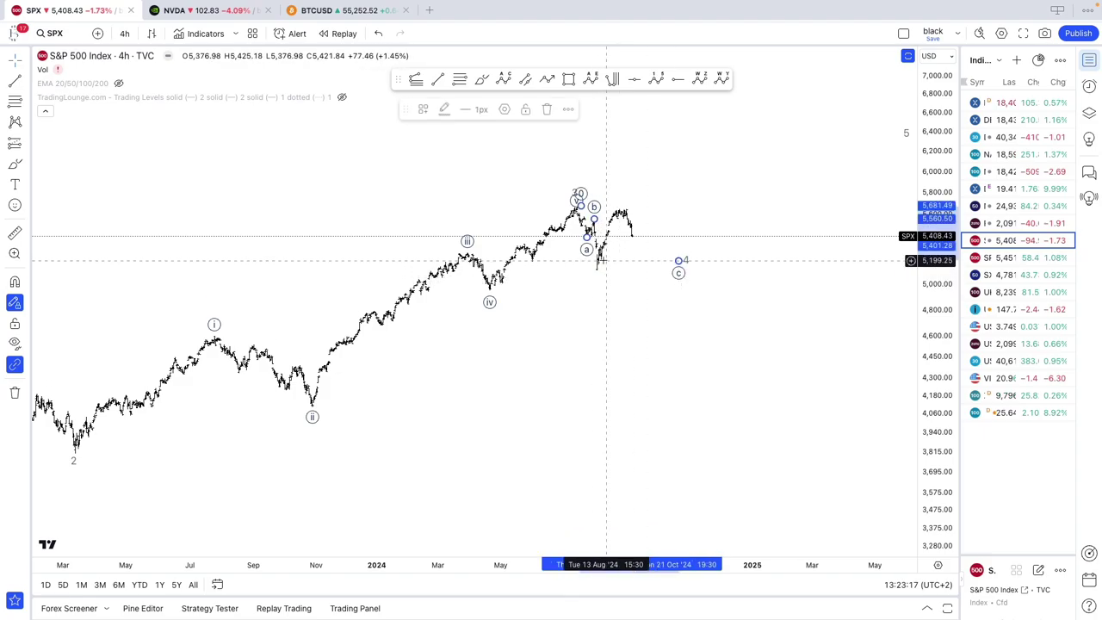
drag(588, 239, 600, 272)
drag(594, 218, 627, 212)
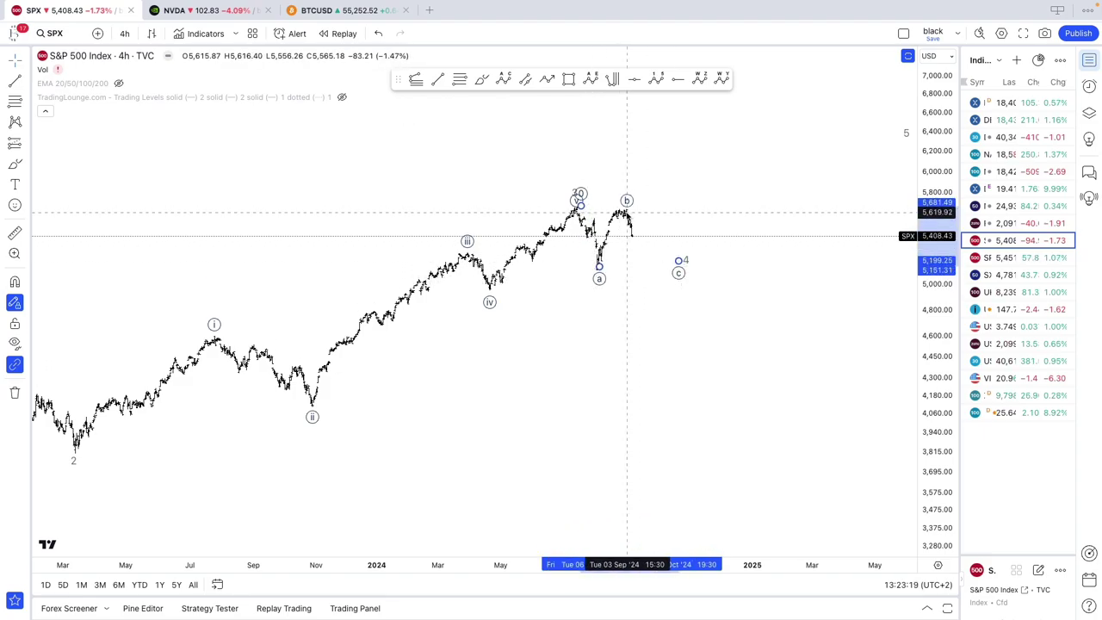
Reposition the wave 4 label at a lower price in October 2024, directly beneath circled c.
click(658, 243)
click(691, 263)
mouse_move(691, 263)
mouse_down()
mouse_move(689, 299)
mouse_move(669, 263)
mouse_move(675, 275)
mouse_up()
Brush a freehand sideways zigzag from the circled v high through circled b to about November 2024.
scroll(676, 282, down, 5)
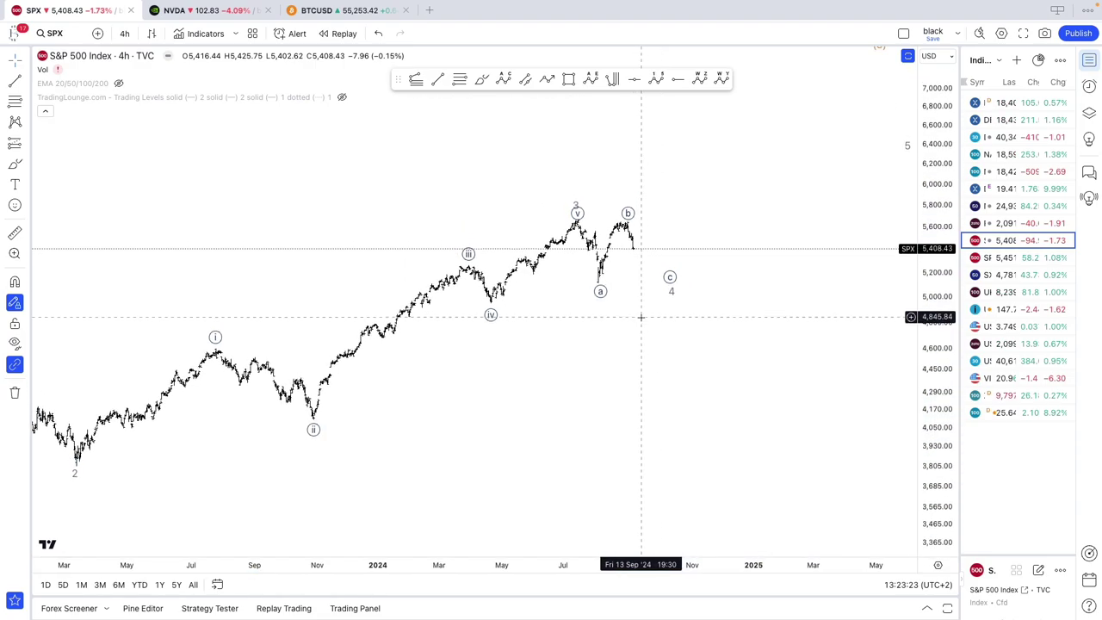
scroll(652, 338, up, 2)
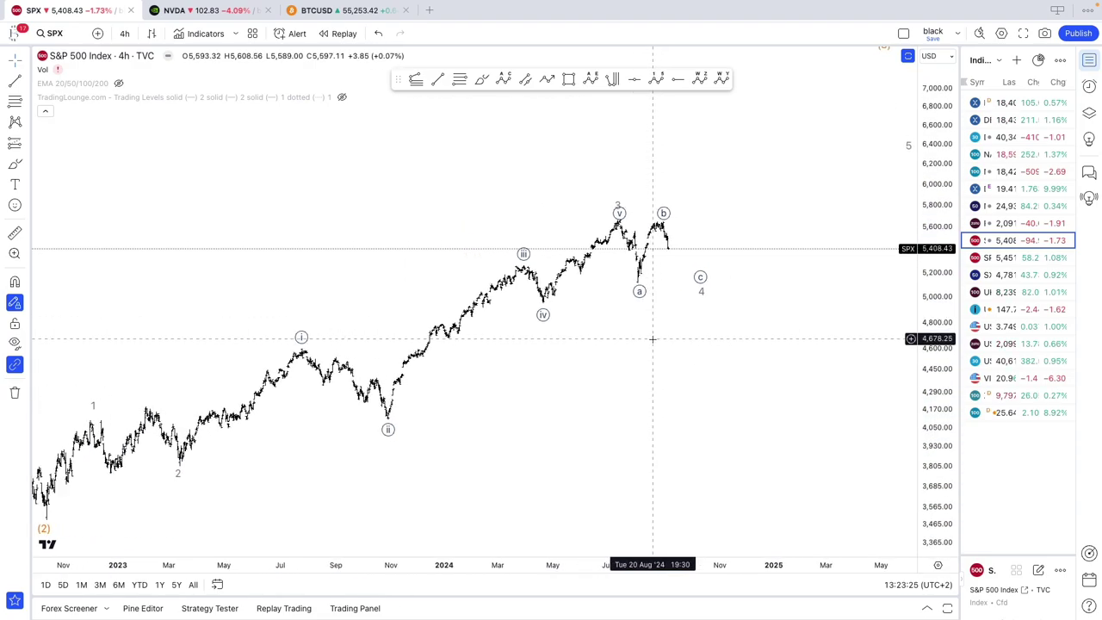
click(619, 212)
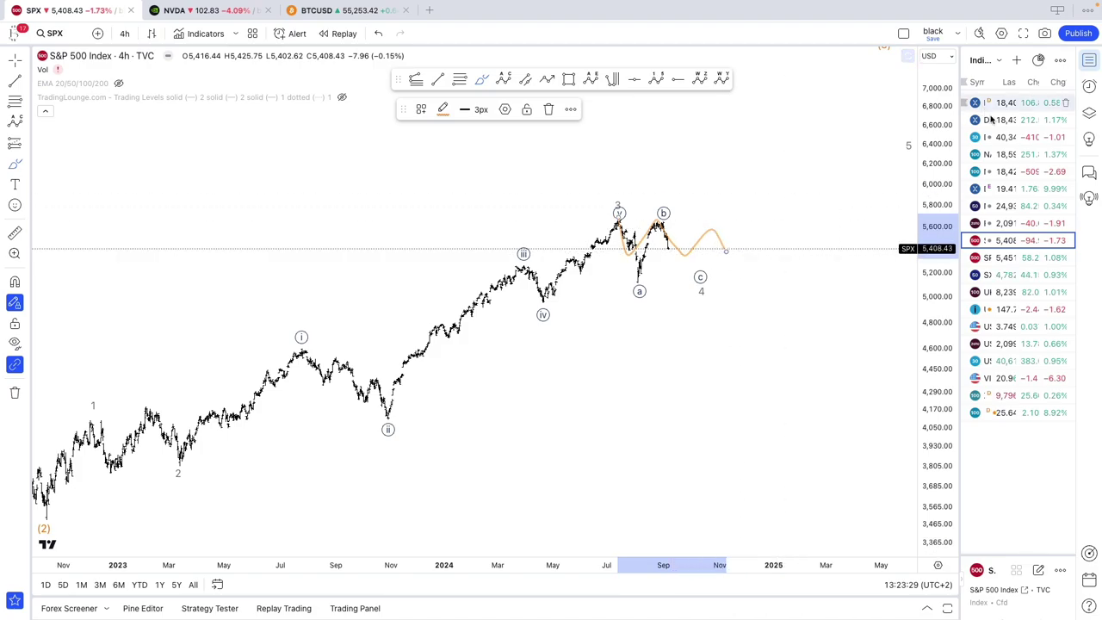
Switch the chart to NAS100USD, view it on the weekly interval and set the interval to 1D.
click(990, 154)
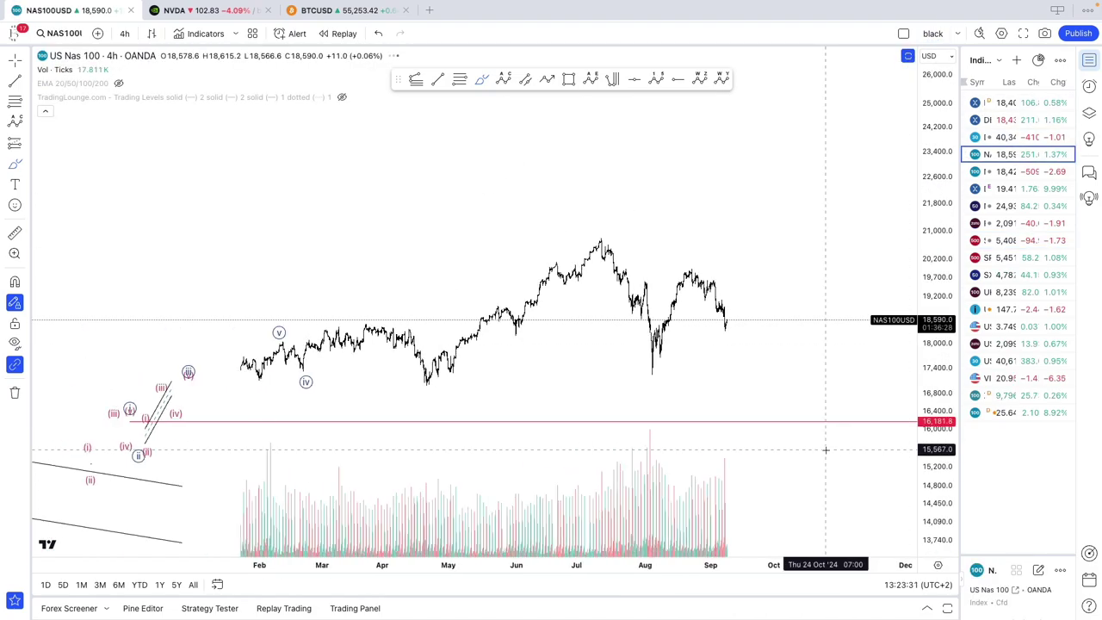
click(125, 33)
click(146, 485)
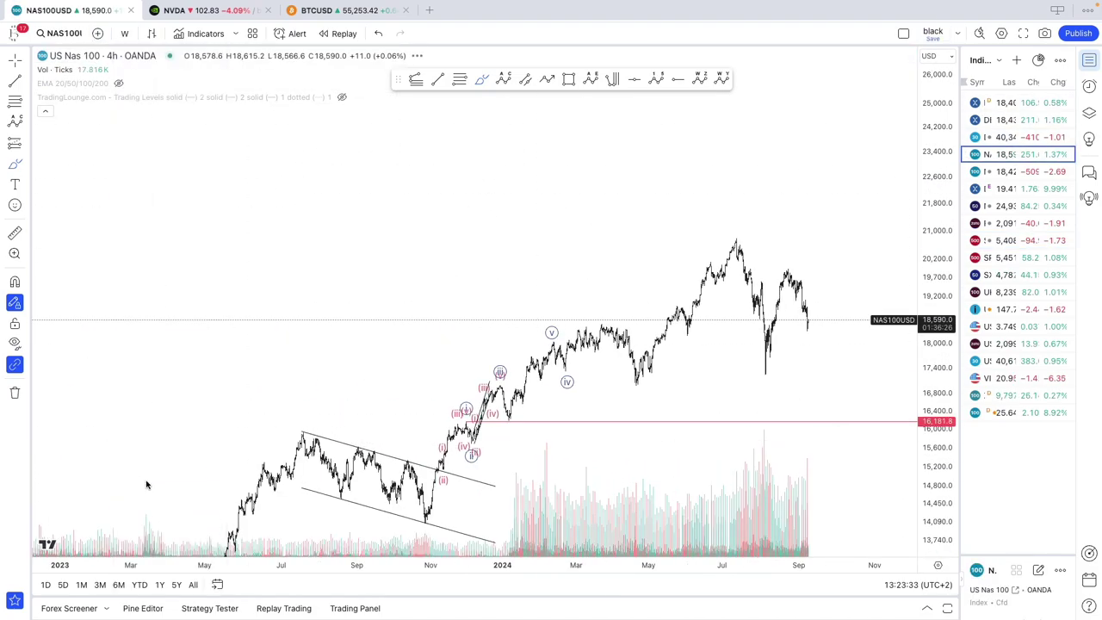
text(1)
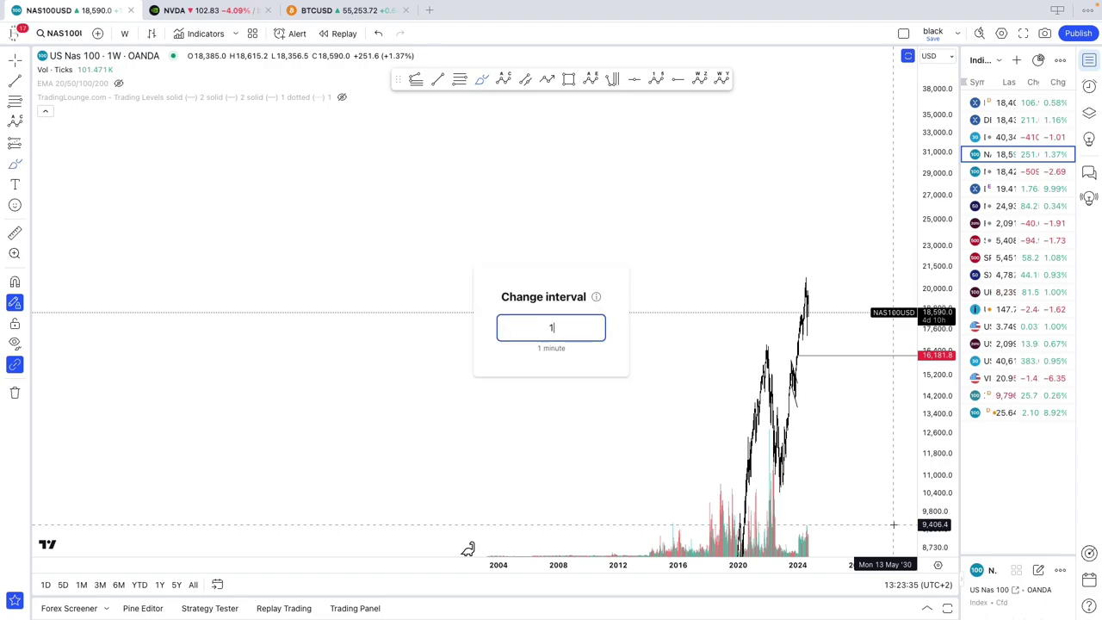
text(D)
key(Return)
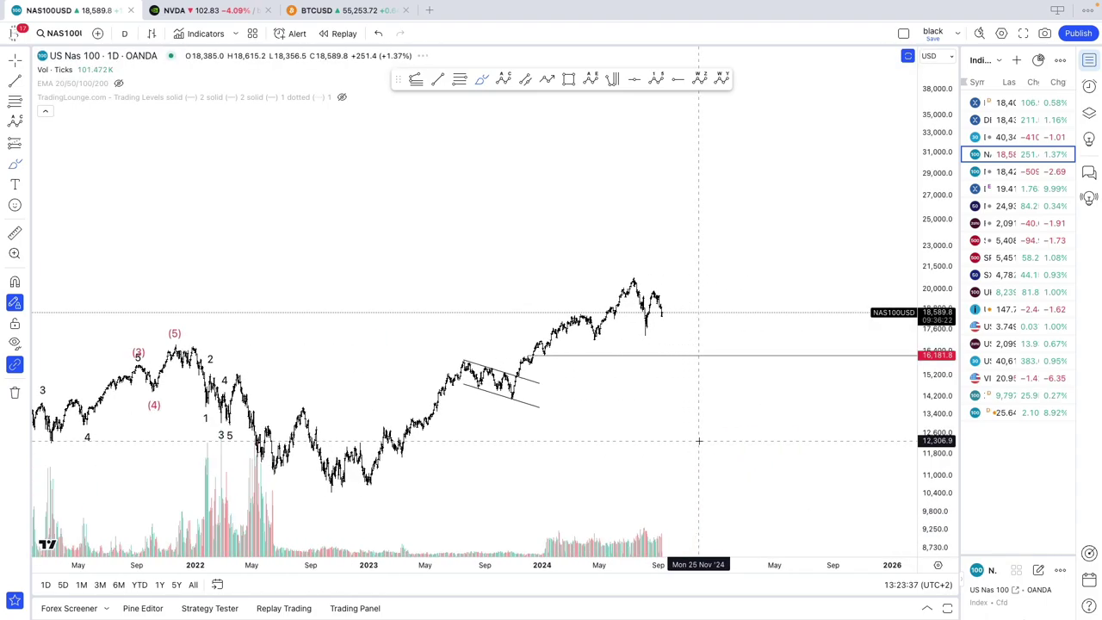
scroll(906, 439, up, 2)
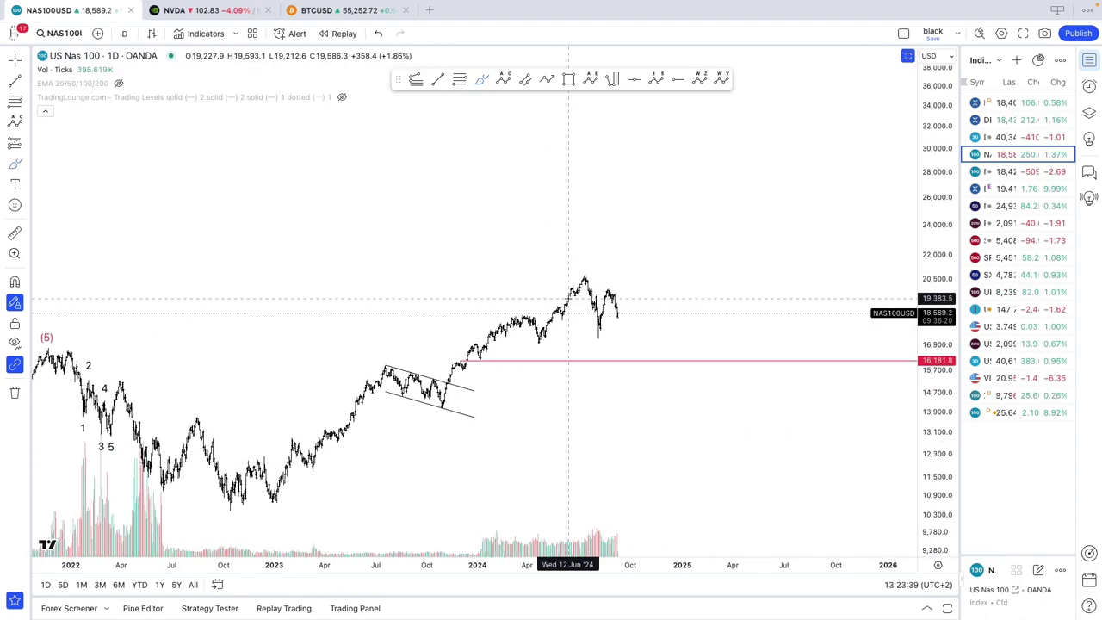
Brush a projected triangle correction and a rally to about 26,500 by March 2025 on the Nasdaq chart, and undo the strokes.
click(573, 284)
mouse_move(591, 334)
mouse_down()
mouse_move(624, 323)
mouse_move(633, 298)
mouse_move(646, 317)
mouse_move(722, 189)
mouse_up()
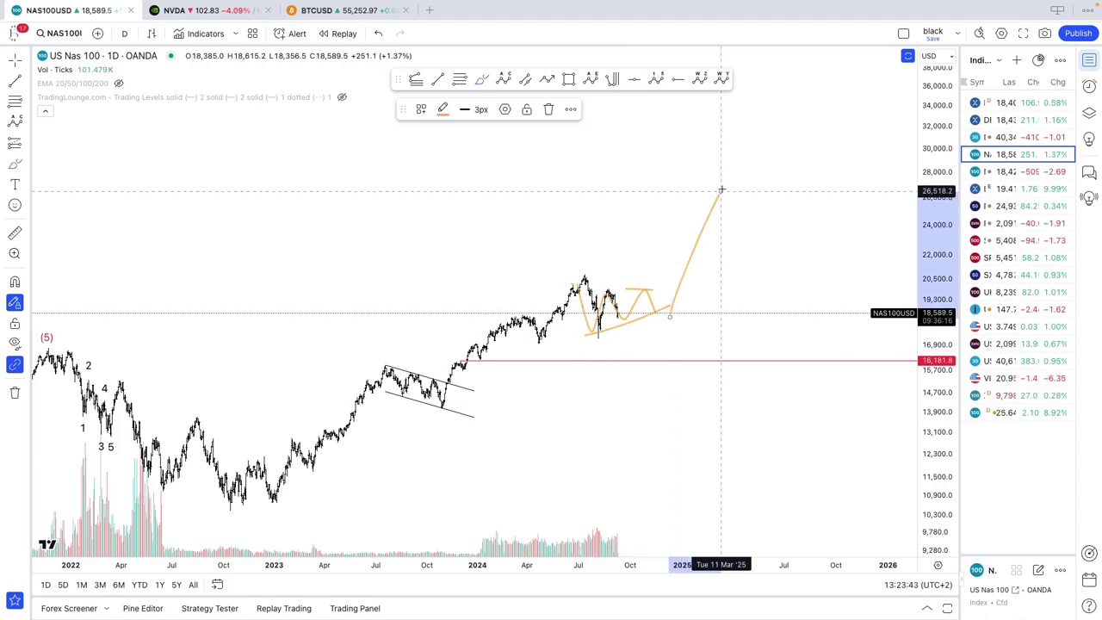
key(ctrl+z)
key(ctrl+z)
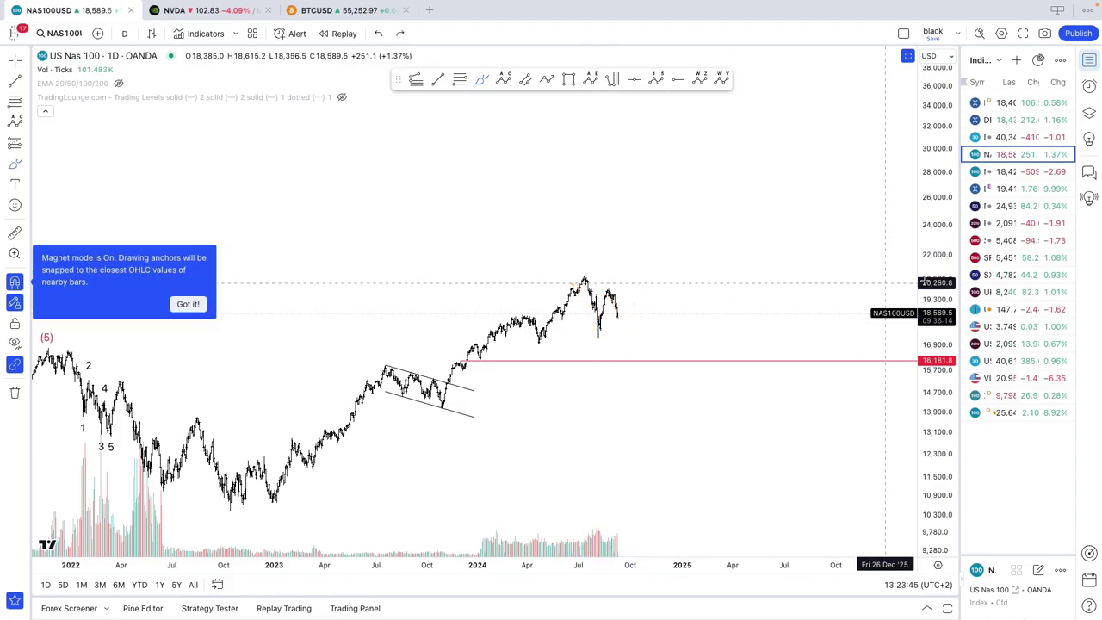
Return to the SPX chart, delete the freehand zigzag from circled v, and save the layout.
click(1021, 241)
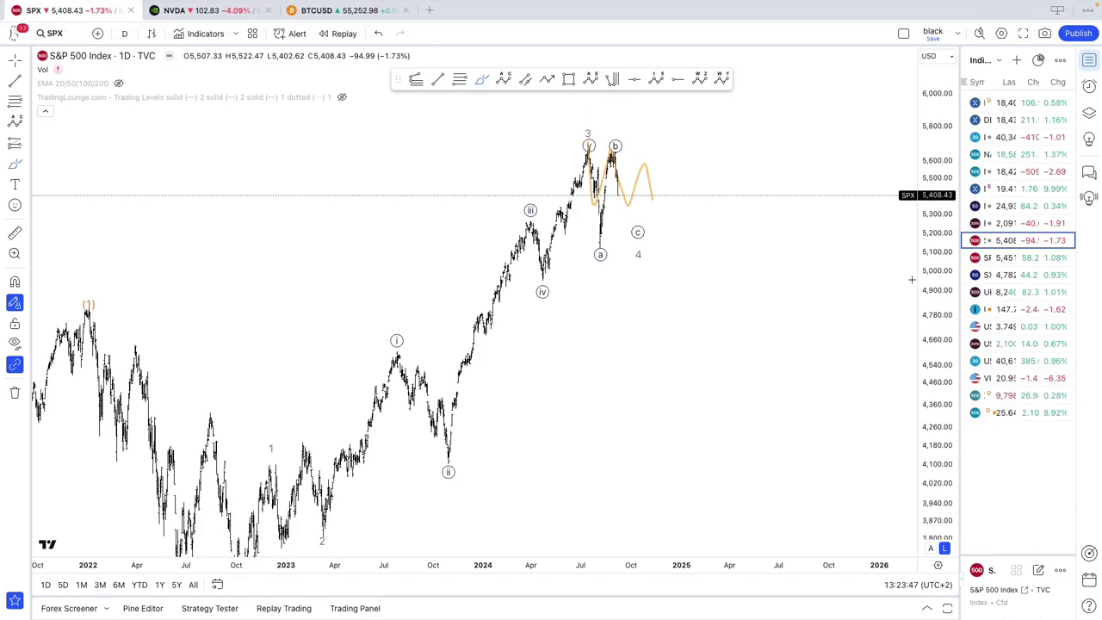
key(ctrl)
key(ctrl+z)
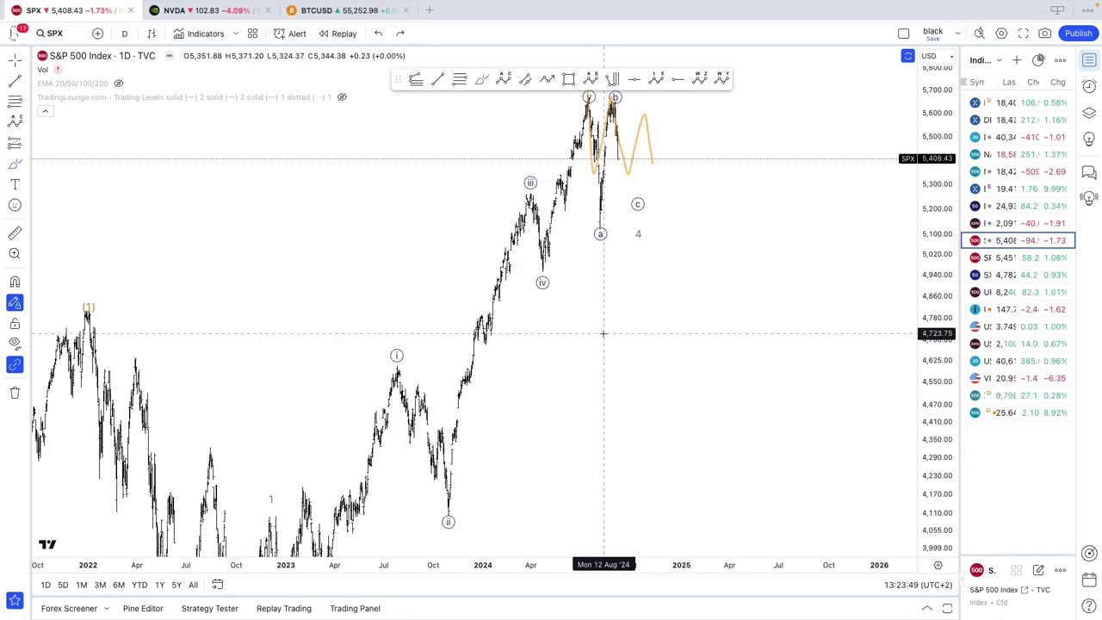
click(641, 130)
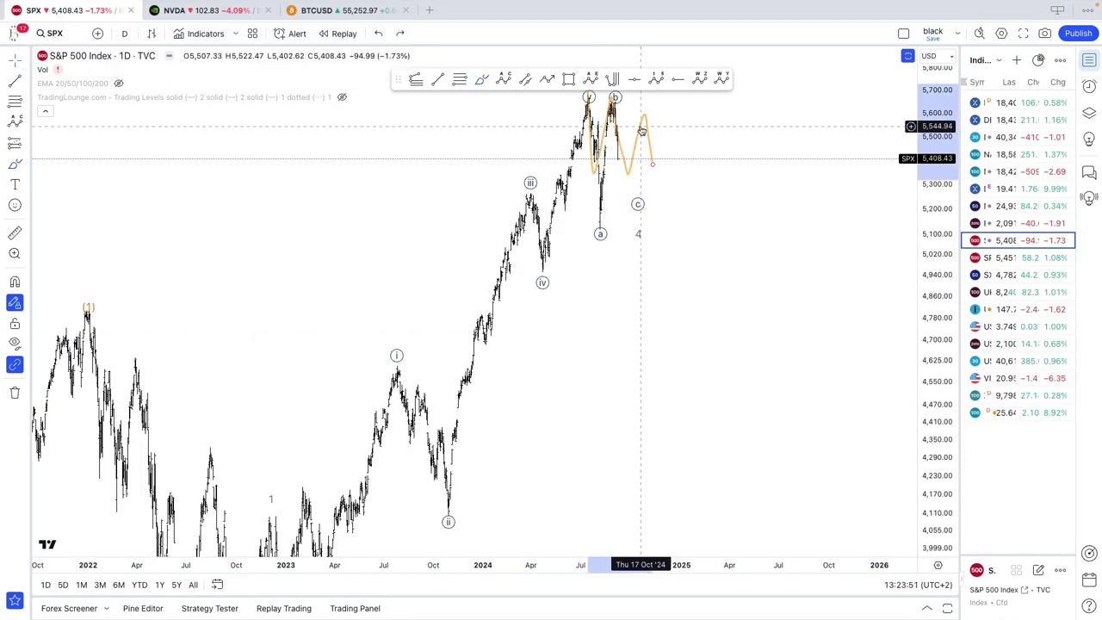
key(Delete)
click(933, 34)
Brush loops around the circled iii–iv and circled i–ii corrections to compare their sizes, and undo both loops.
drag(932, 149, 907, 374)
scroll(849, 372, up, 3)
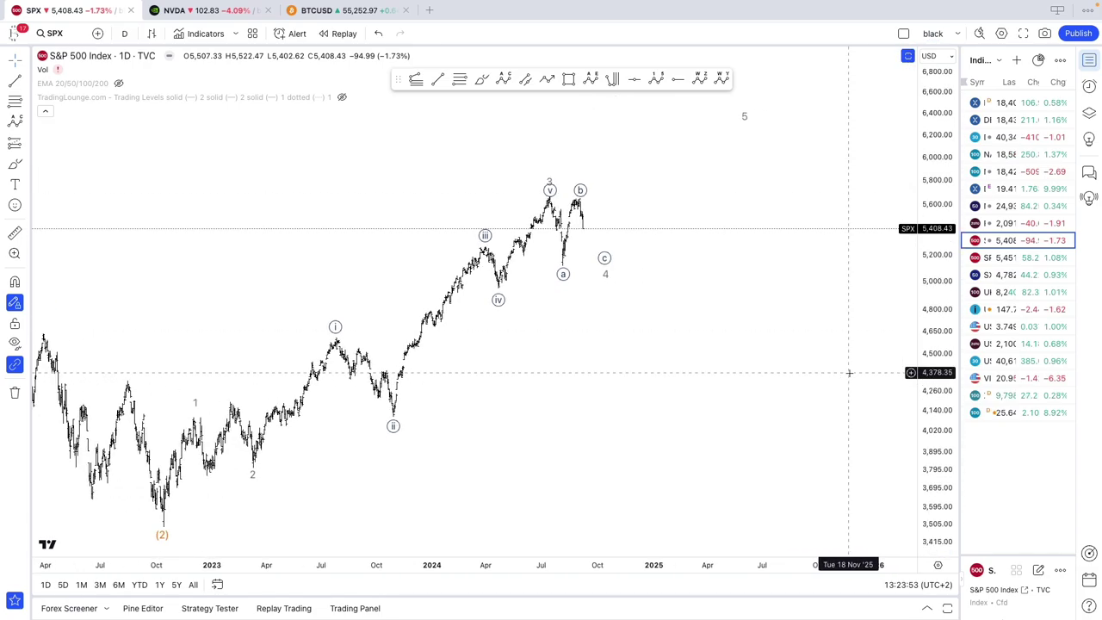
drag(610, 389, 689, 410)
scroll(698, 411, up, 2)
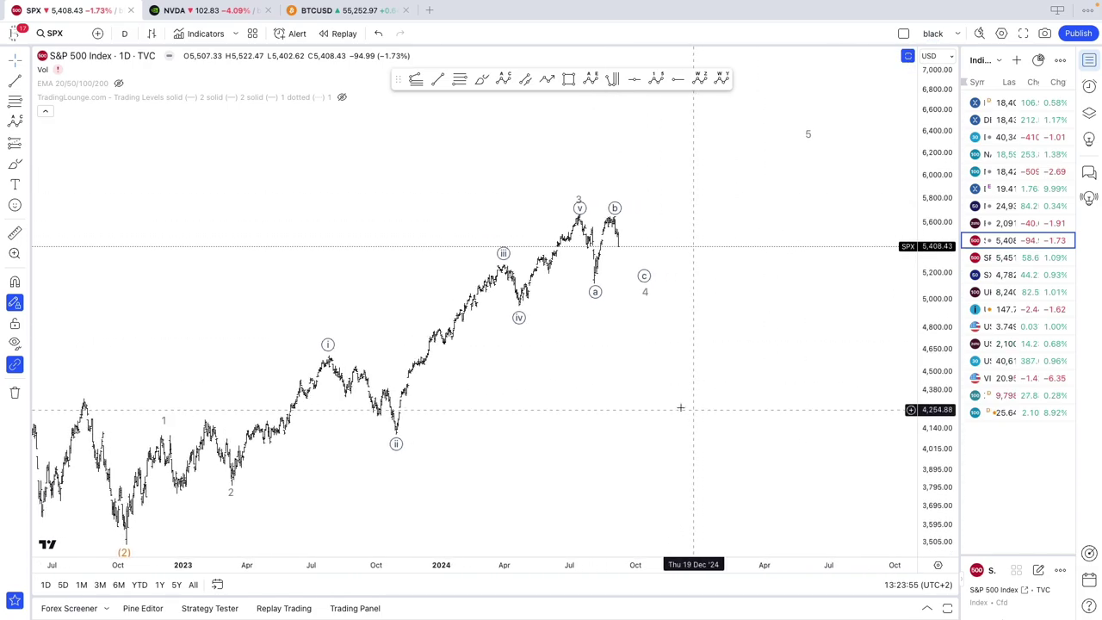
drag(503, 252, 508, 260)
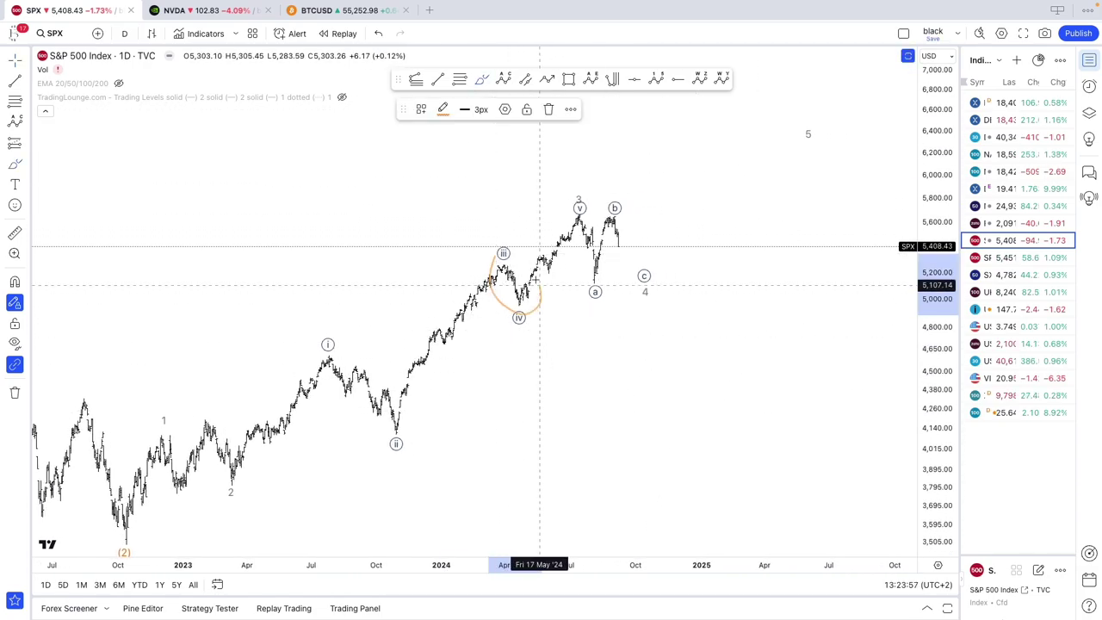
mouse_move(321, 346)
mouse_down()
mouse_move(401, 456)
mouse_move(327, 355)
mouse_up()
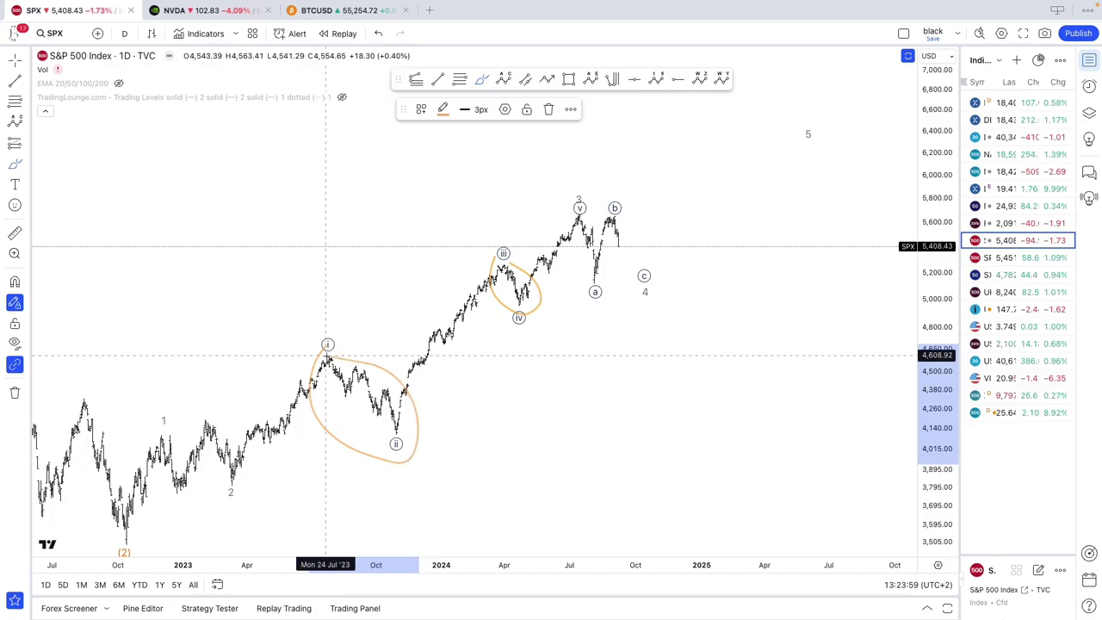
key(ctrl+z)
key(ctrl+z)
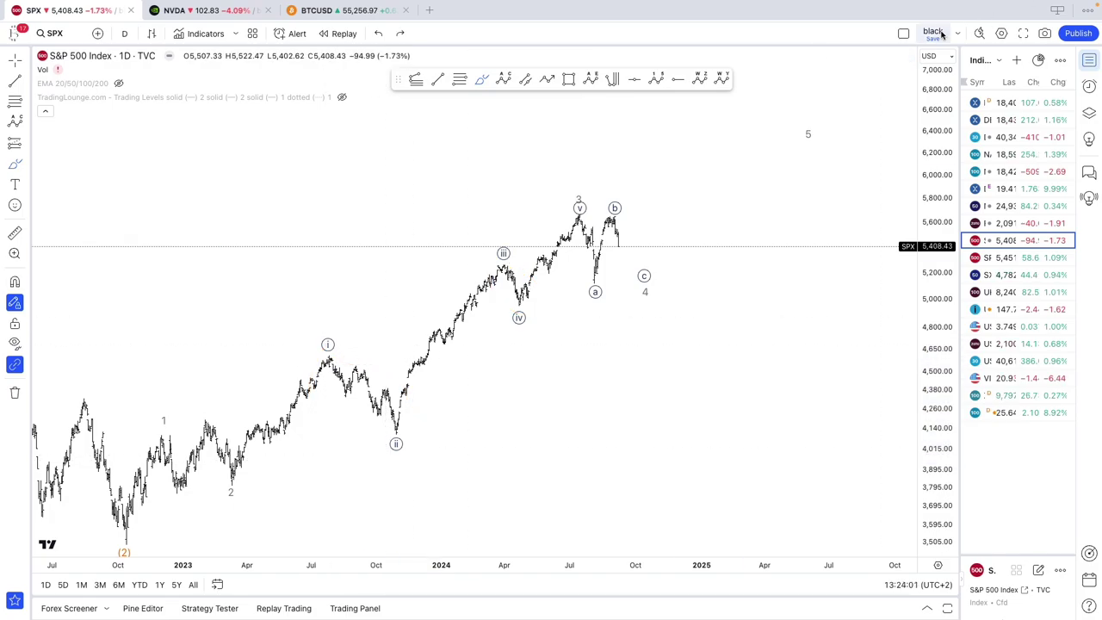
Show the primary 1 group instead of bullish LONG TERM and move A to the August low, B to the September high and C to November 2024.
click(1088, 113)
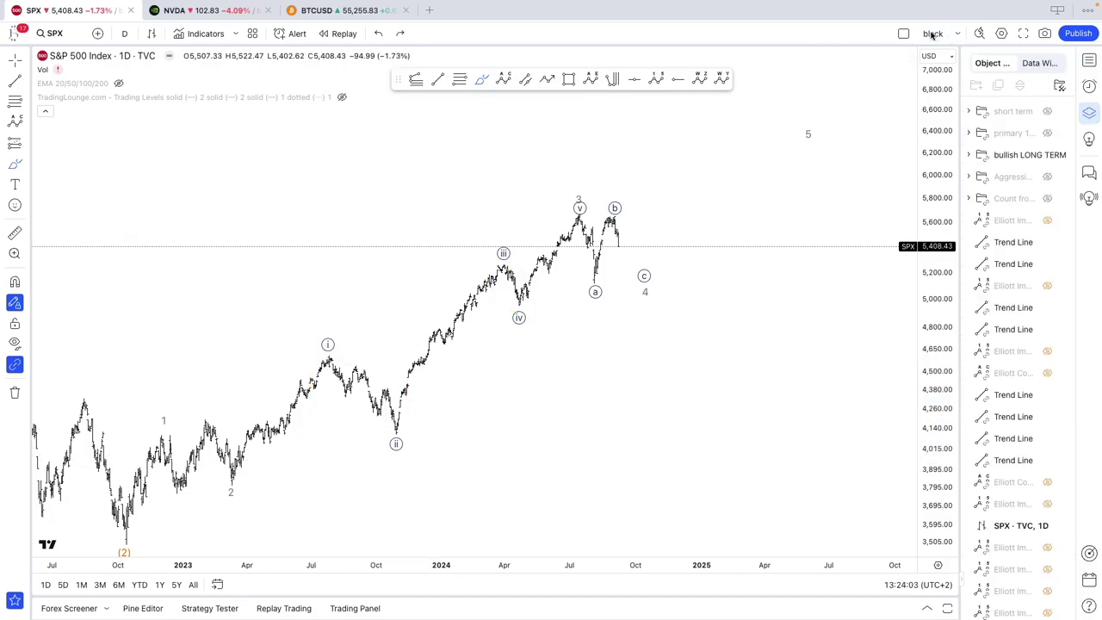
click(1048, 155)
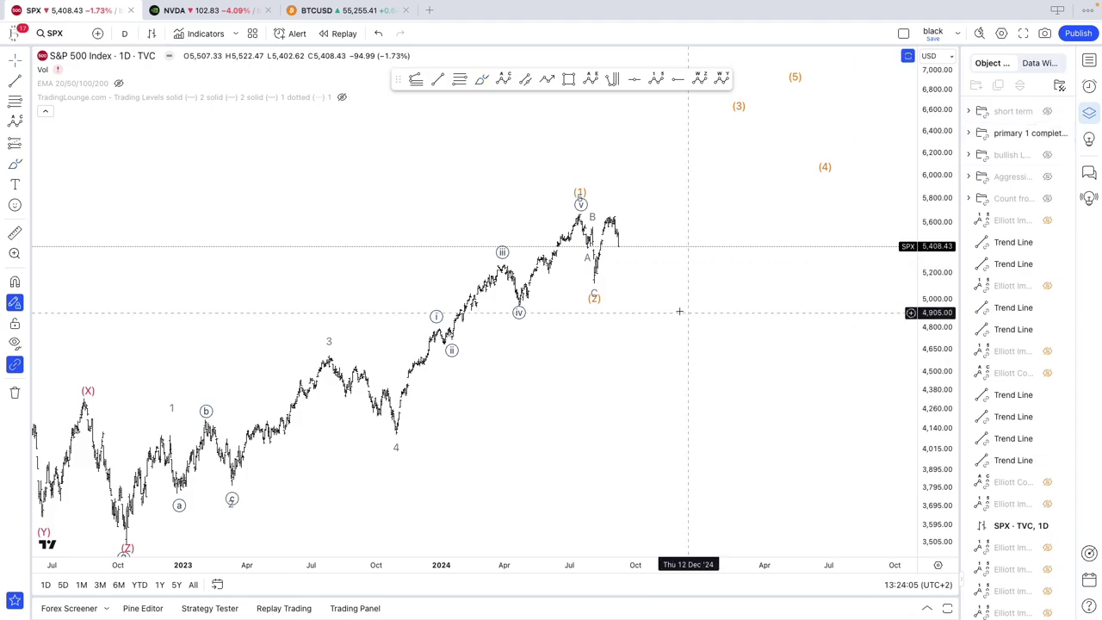
mouse_move(595, 296)
mouse_down()
mouse_move(655, 313)
mouse_move(674, 294)
mouse_up()
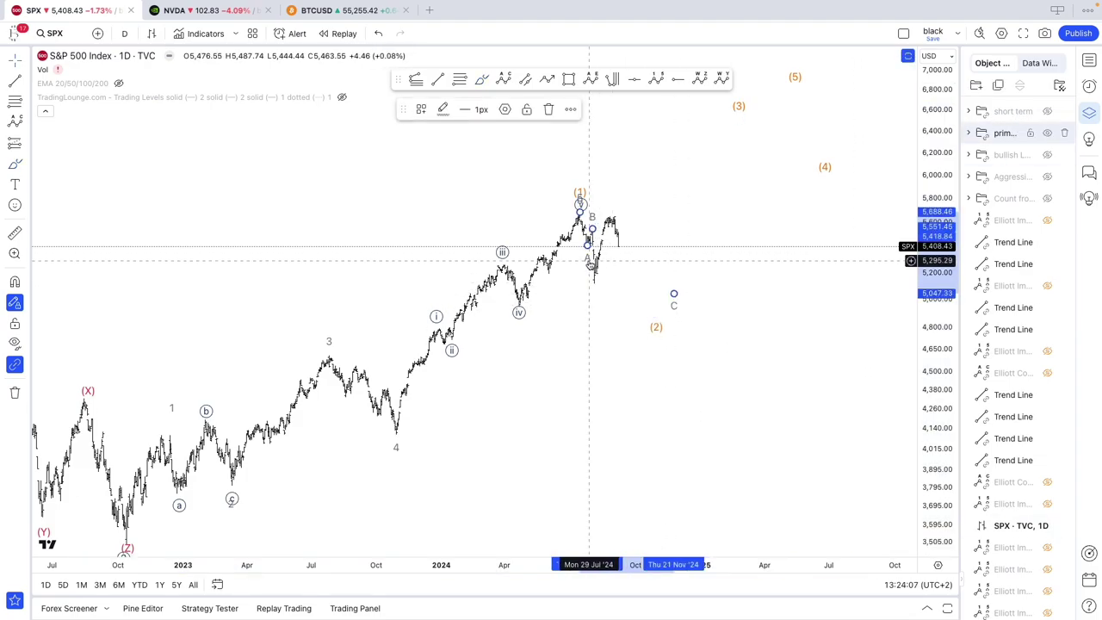
drag(587, 247, 615, 228)
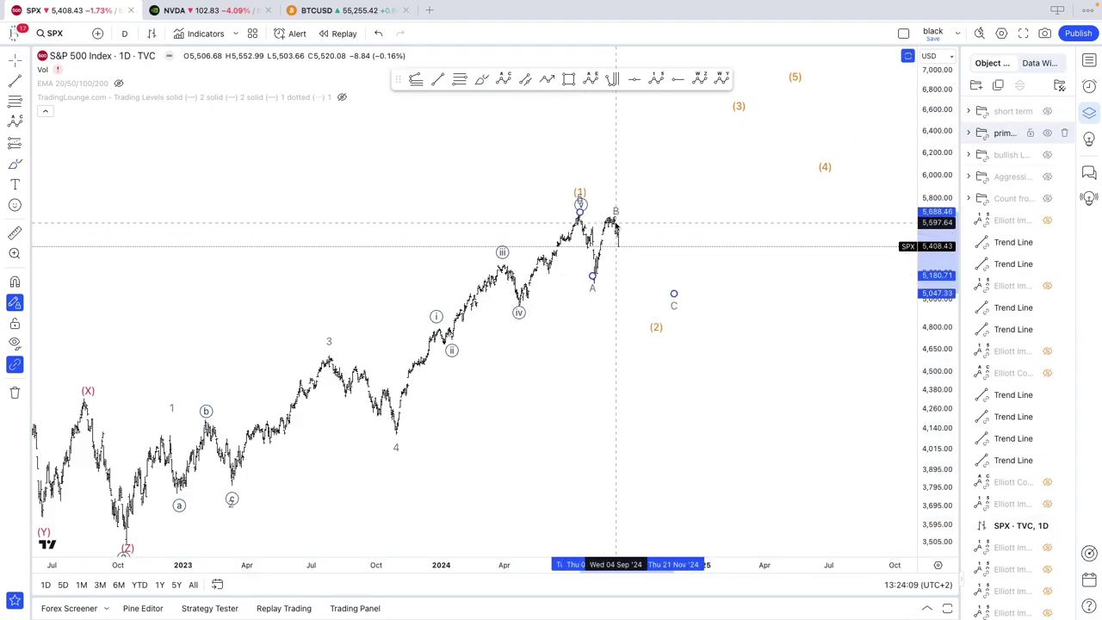
Place a horizontal ray at 4,100.25 from the December 2022 high and lower the wave 1 label to that level.
drag(711, 235, 775, 182)
scroll(746, 178, up, 2)
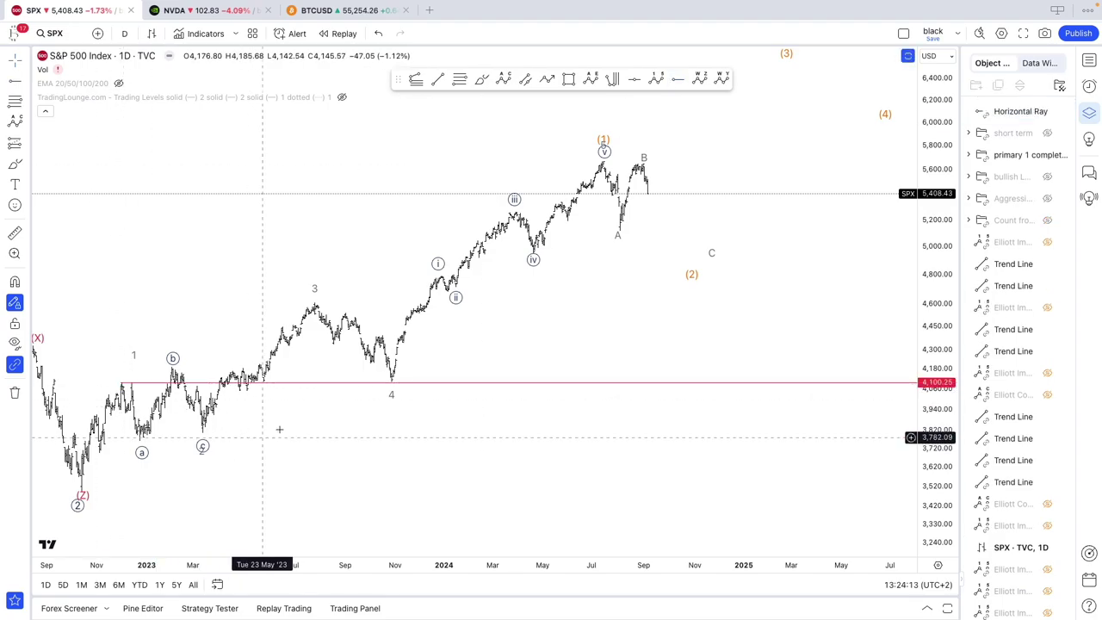
drag(722, 482, 813, 473)
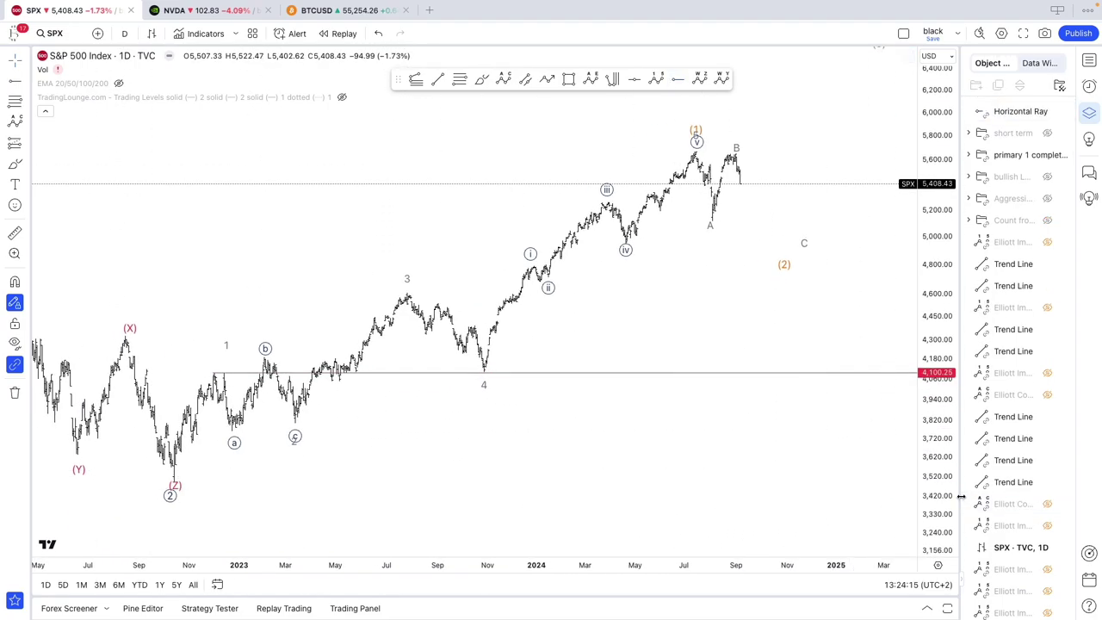
scroll(782, 475, up, 5)
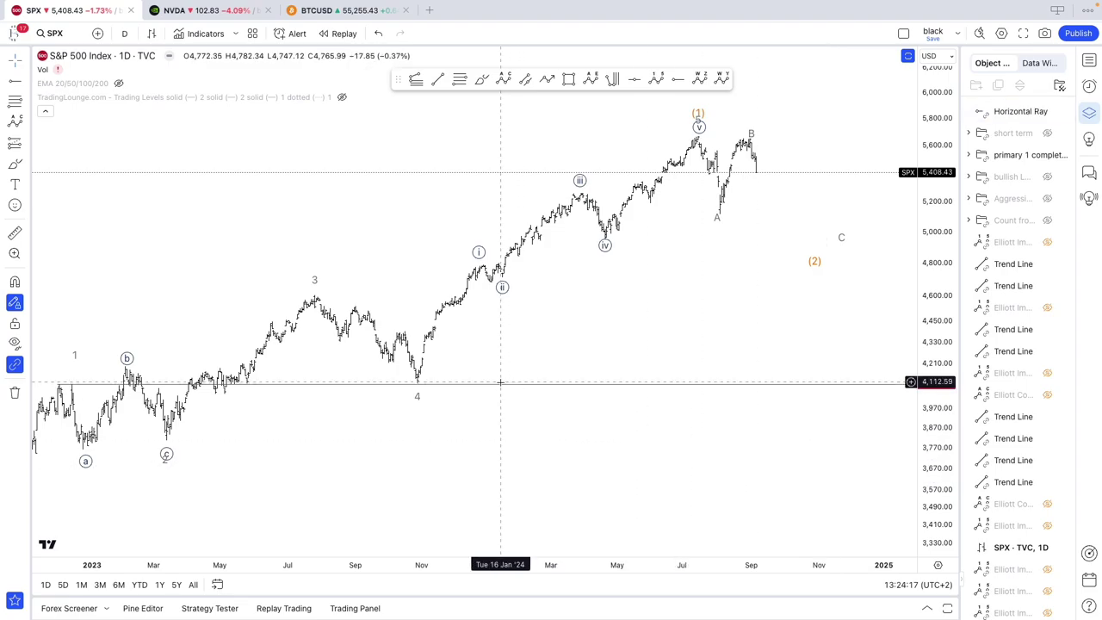
click(71, 372)
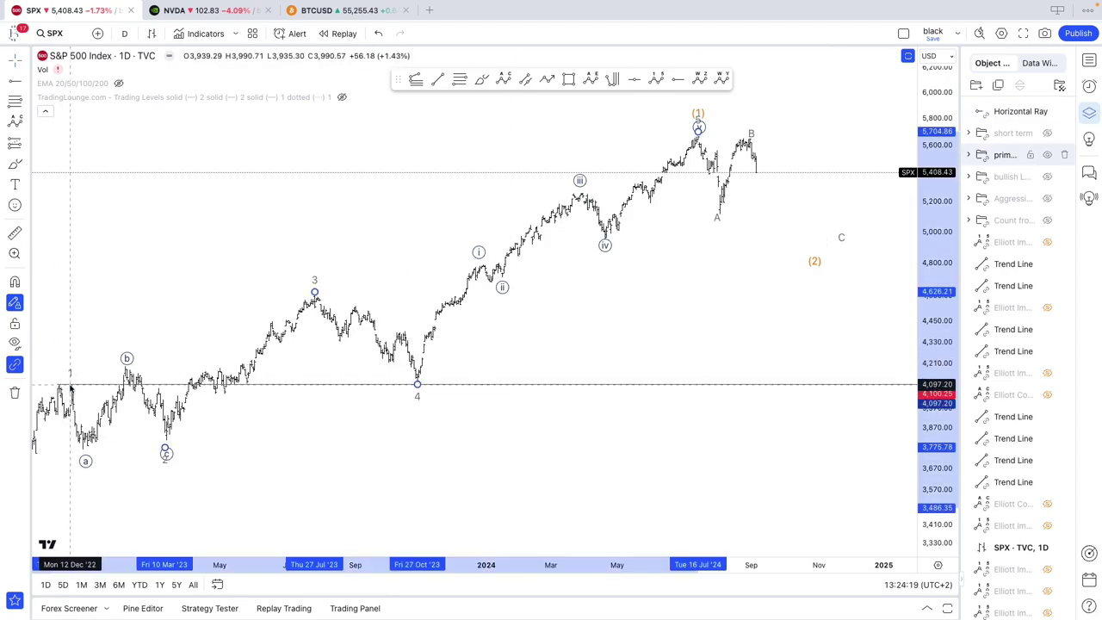
click(240, 467)
Shift the projected C label earlier to about late October 2024 and align the (2) label directly beneath it.
scroll(763, 280, down, 2)
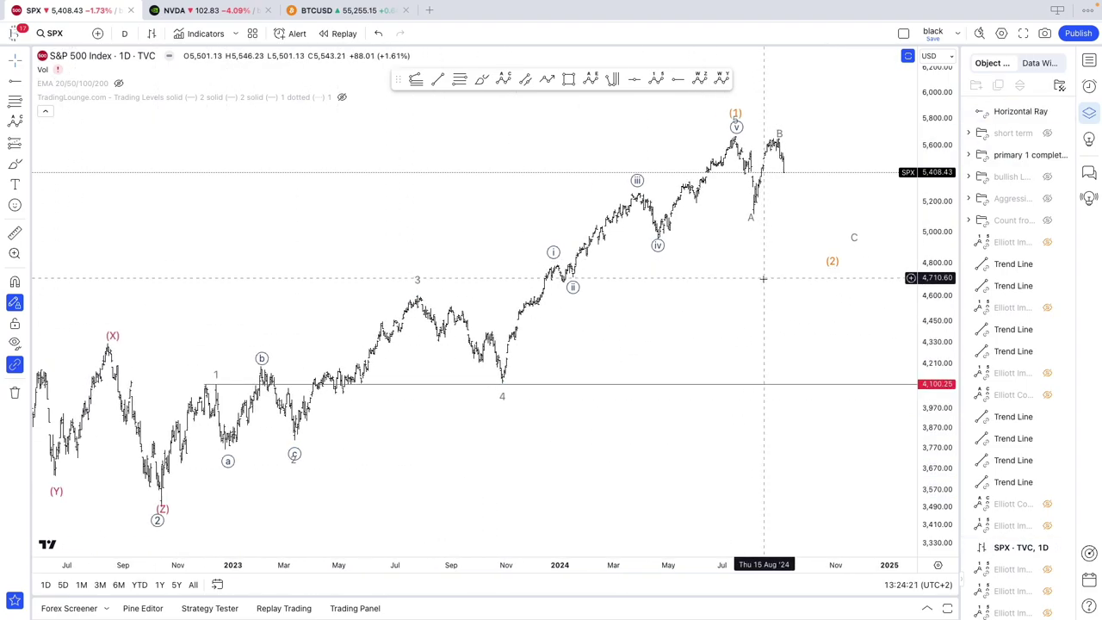
scroll(764, 279, down, 1)
drag(764, 279, 723, 296)
click(766, 195)
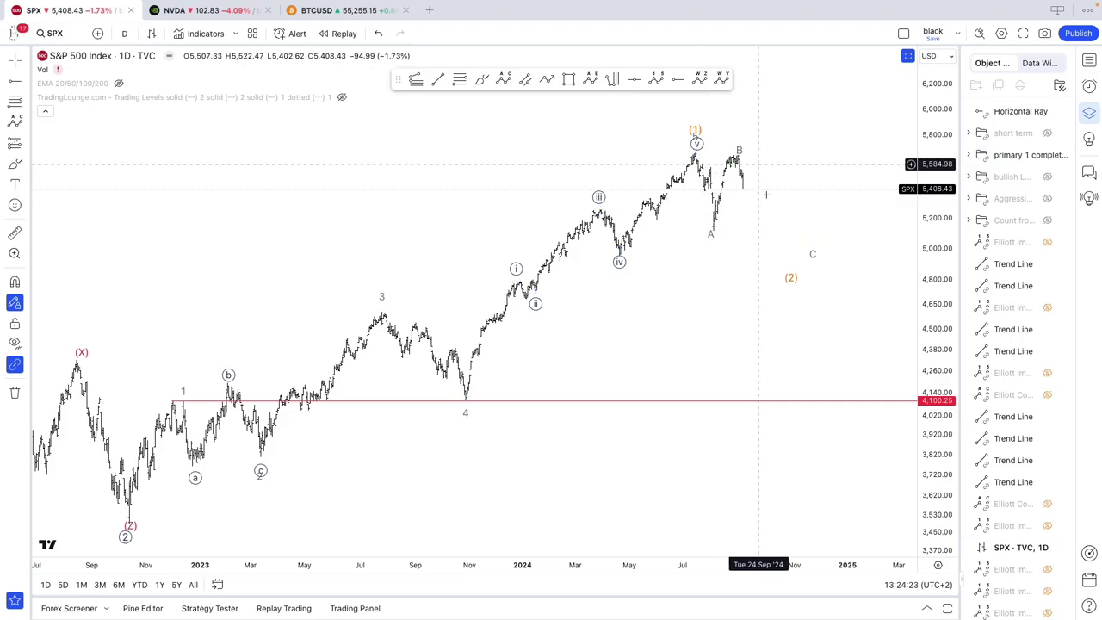
drag(818, 255, 723, 253)
click(744, 263)
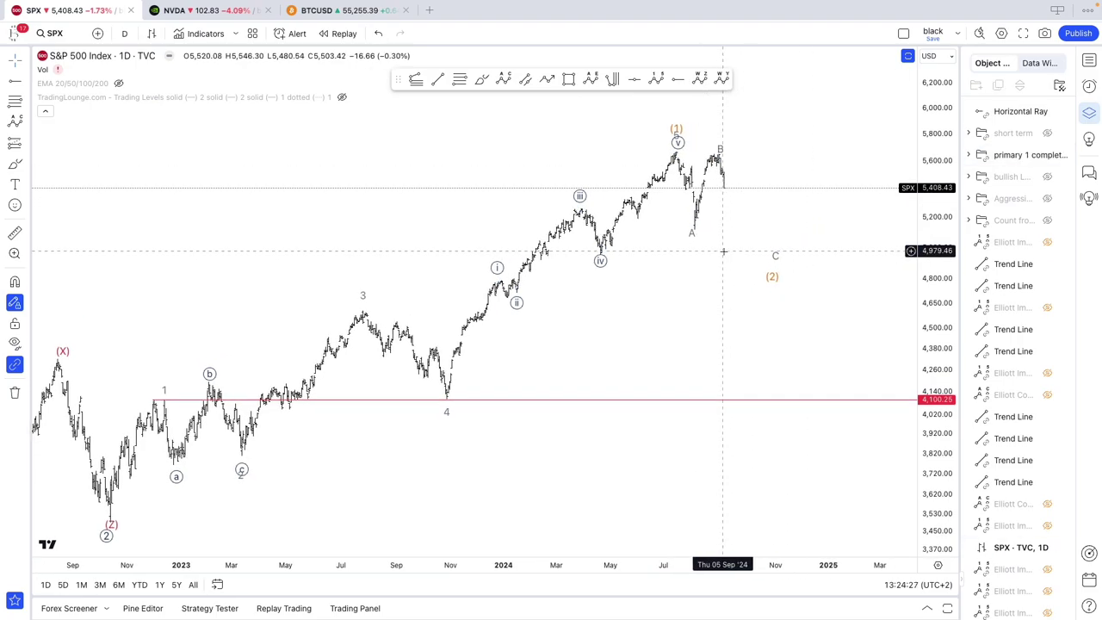
scroll(723, 252, down, 1)
drag(774, 258, 796, 259)
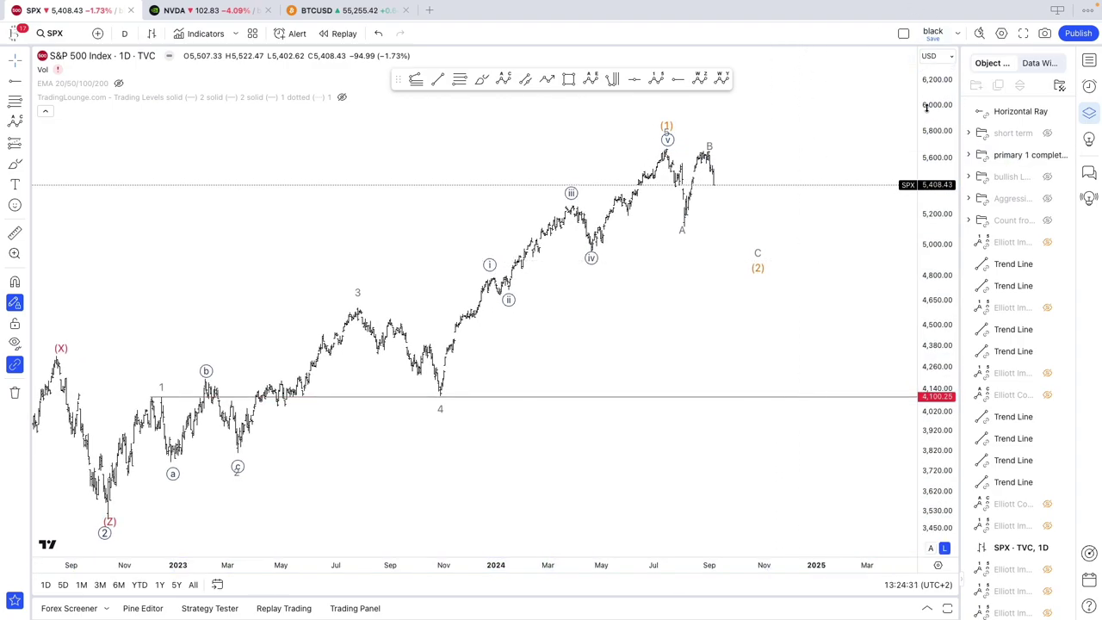